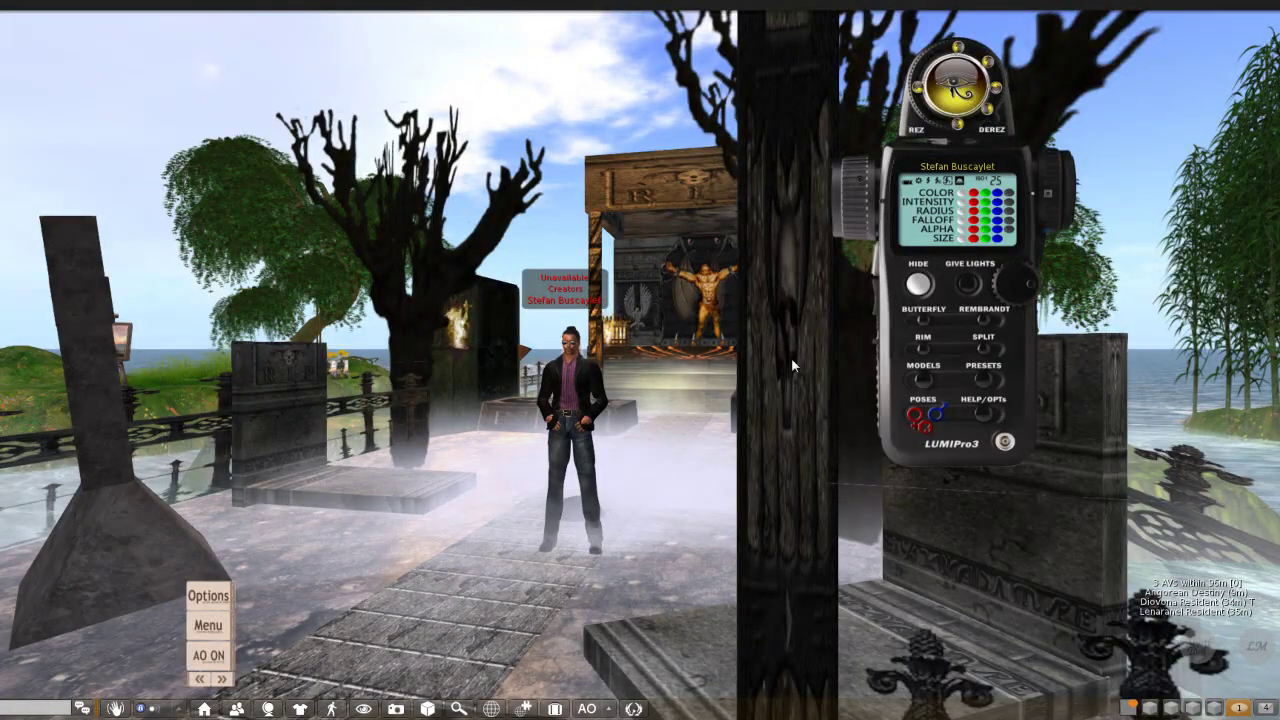
# Give a wearable light set from the LumiPro light giver to the female model standing at the stone doorway.
pyautogui.moveTo(564, 410); pyautogui.dragTo(576, 355)
pyautogui.scroll(-10, 576, 355)
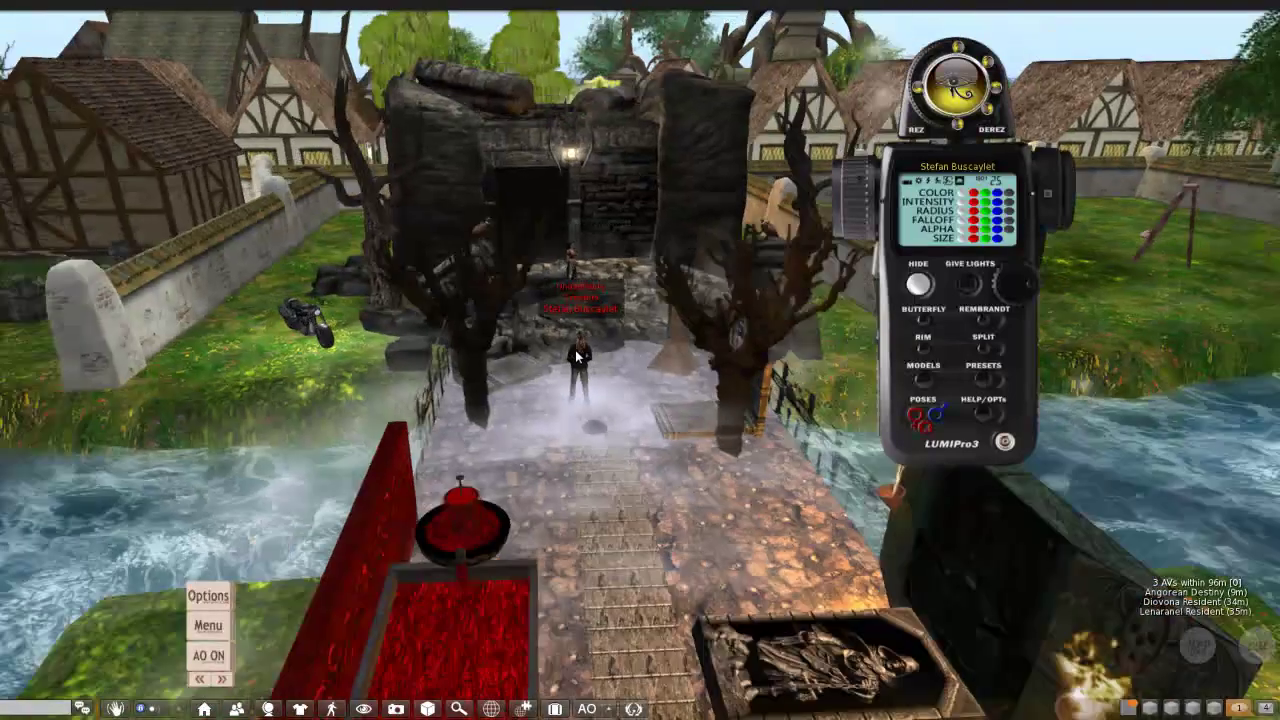
pyautogui.scroll(-5, 576, 356)
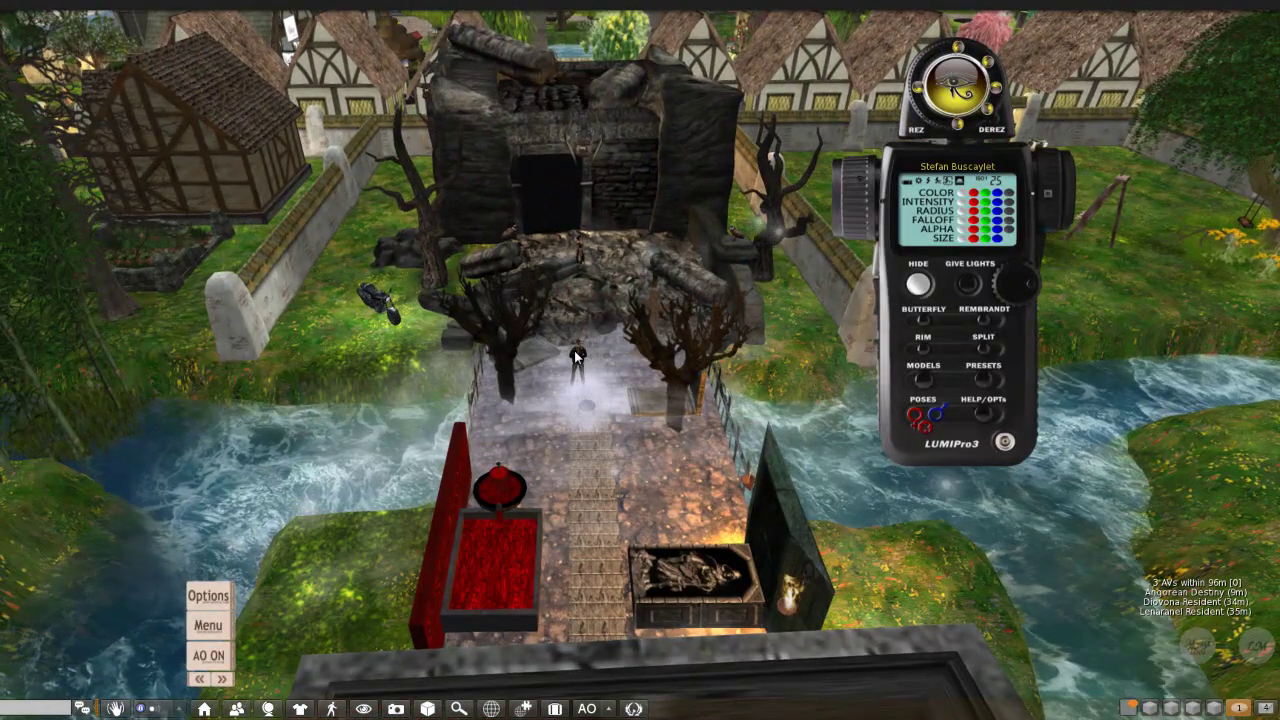
pyautogui.scroll(-2, 576, 355)
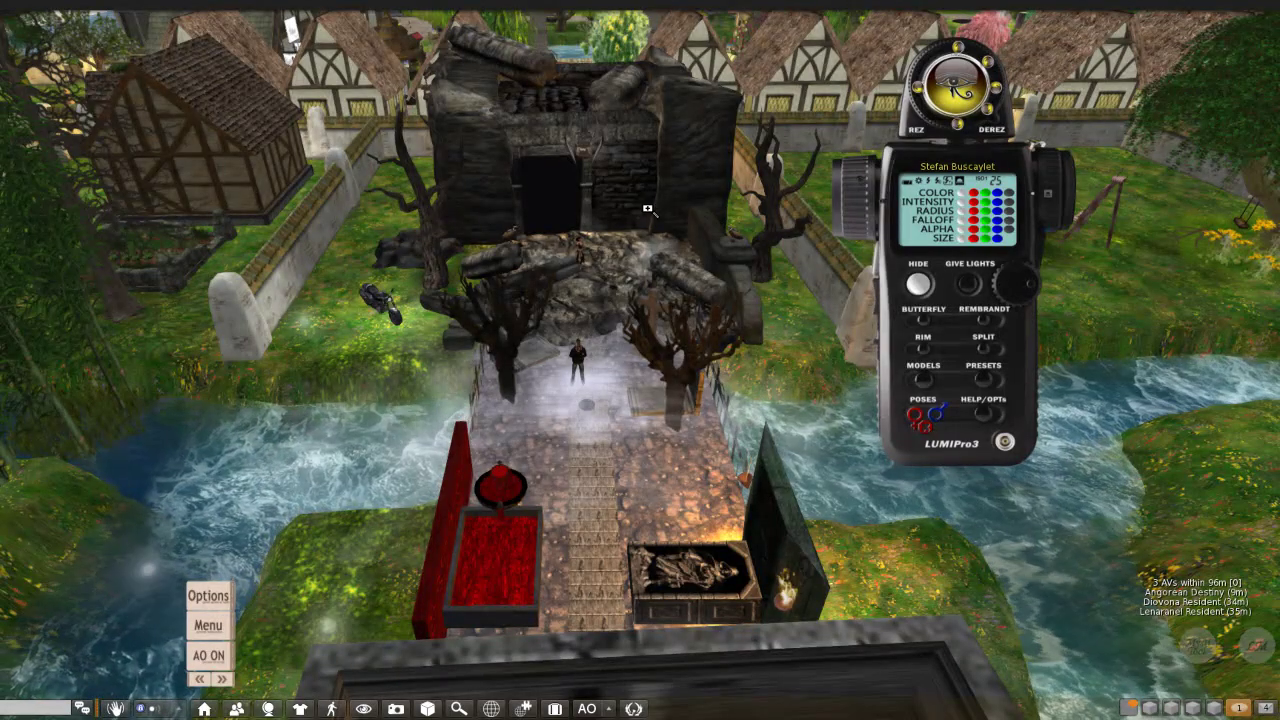
pyautogui.scroll(6, 576, 253)
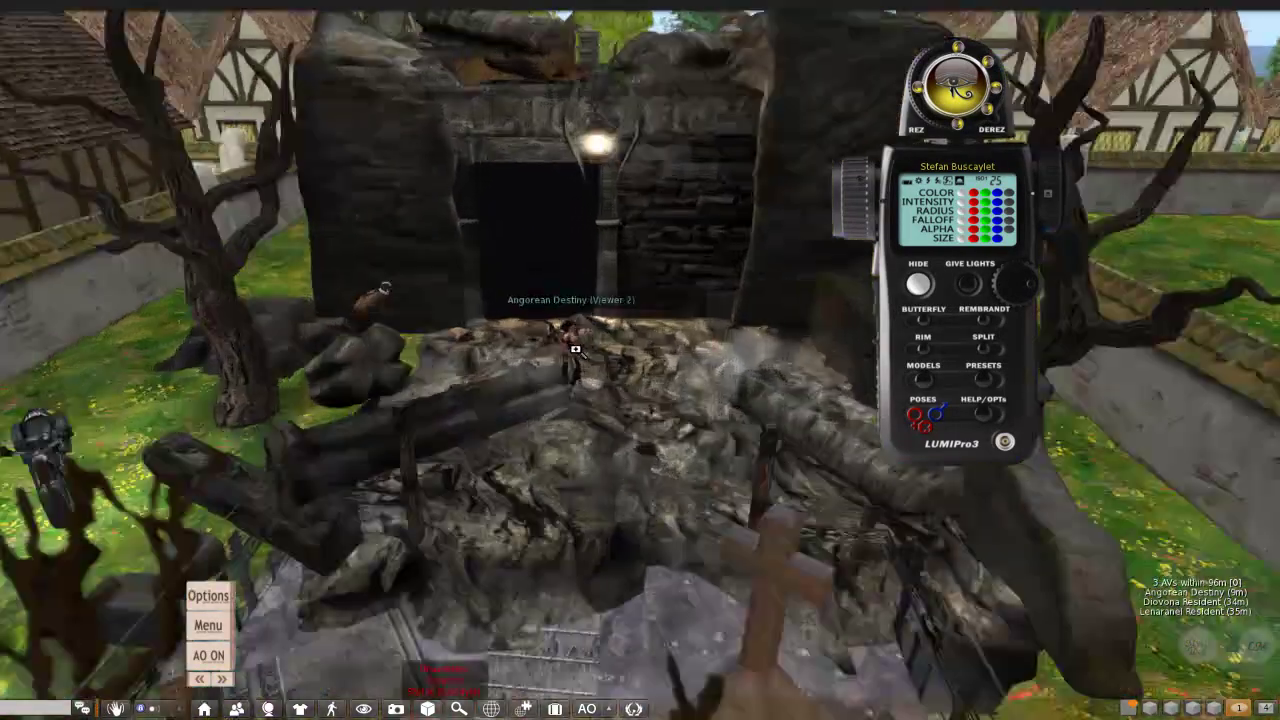
pyautogui.scroll(-5, 574, 351)
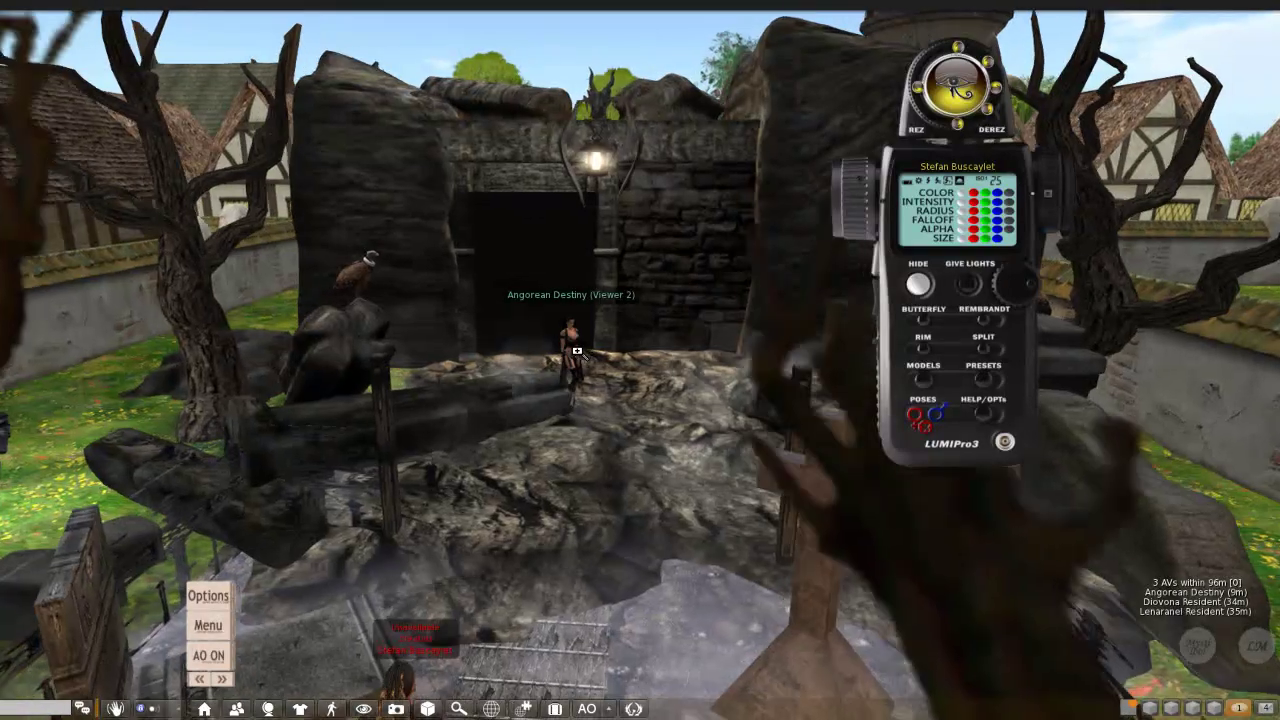
pyautogui.scroll(5, 575, 350)
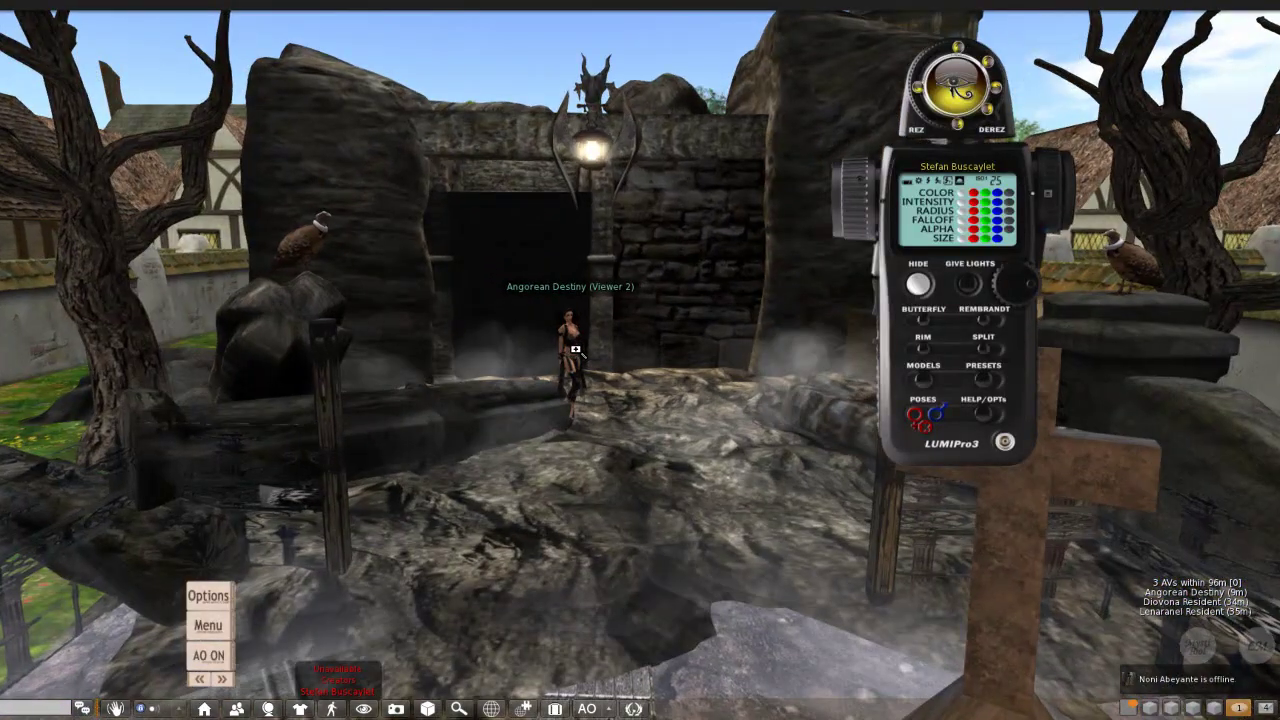
pyautogui.scroll(4, 576, 349)
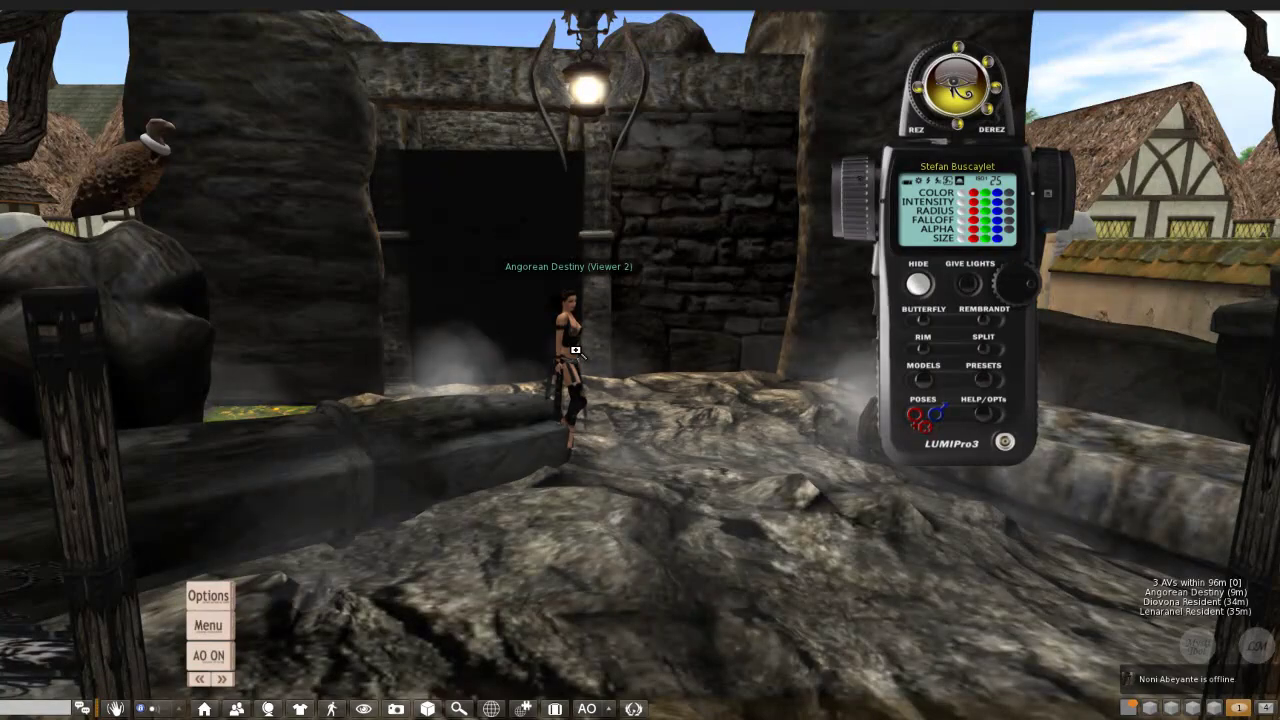
pyautogui.keyDown('alt'); pyautogui.moveTo(575, 350); pyautogui.dragTo(525, 350); pyautogui.keyUp('alt')
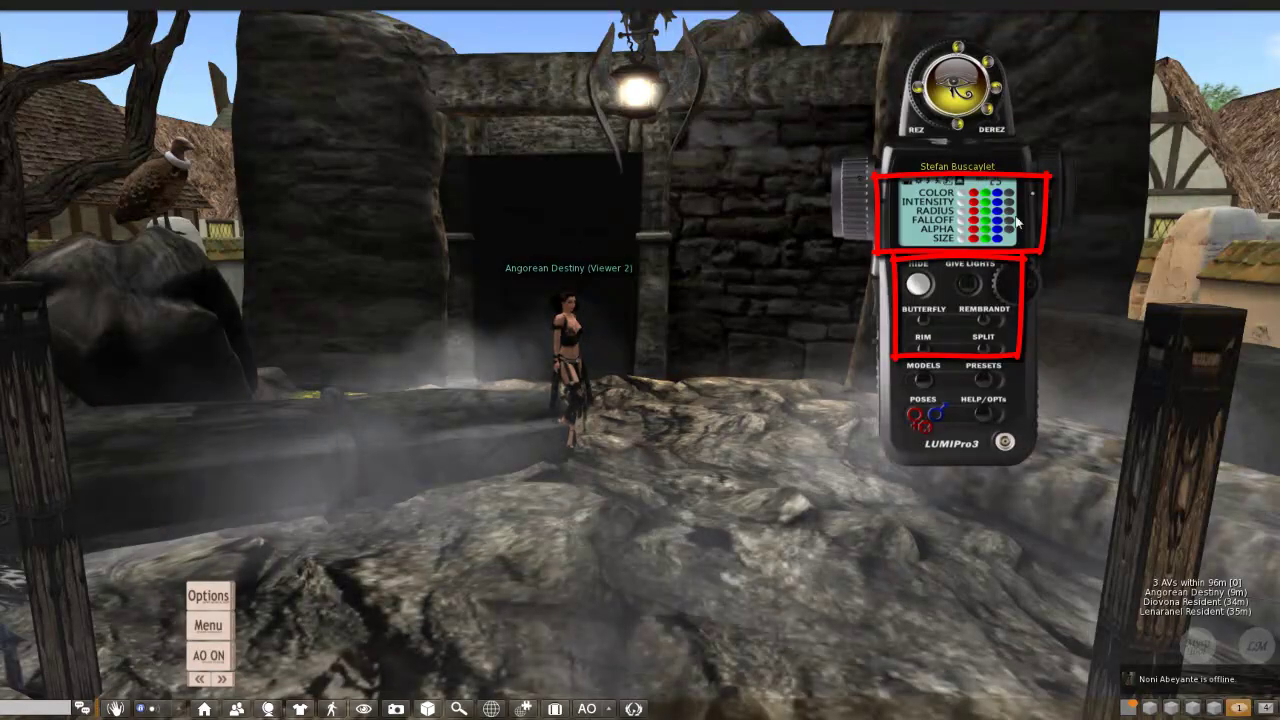
pyautogui.click(968, 285)
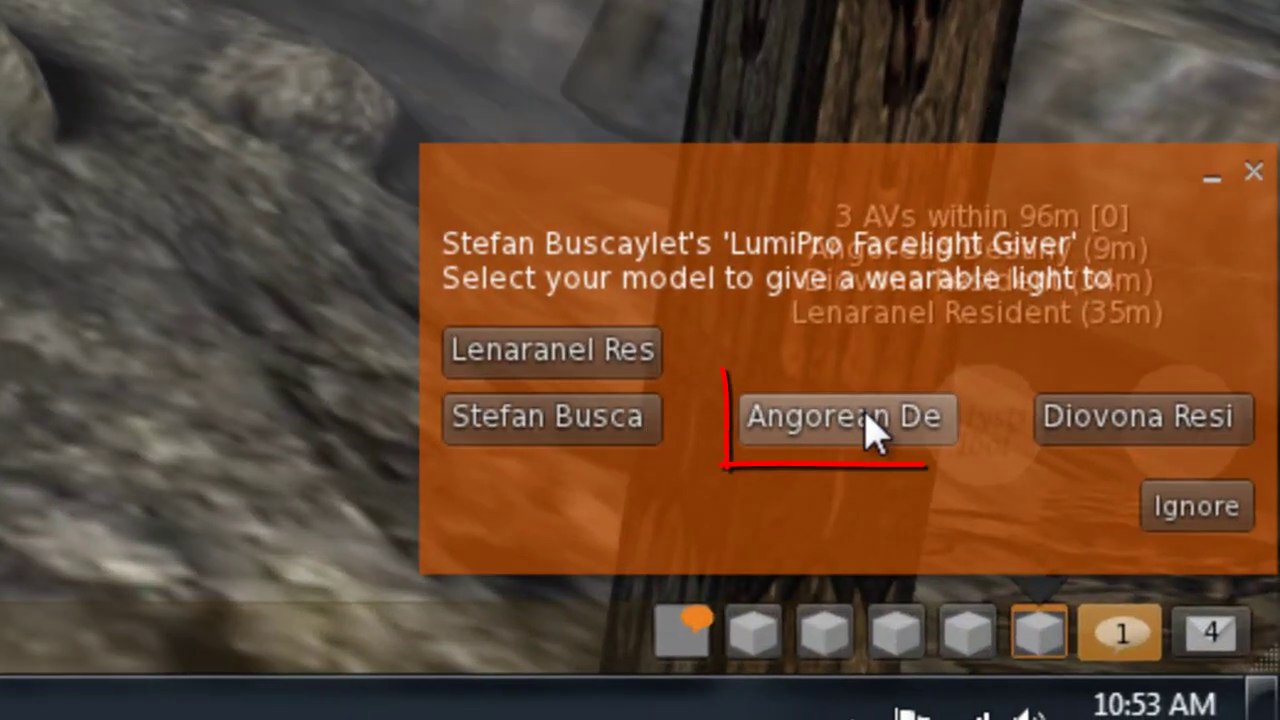
pyautogui.click(870, 428)
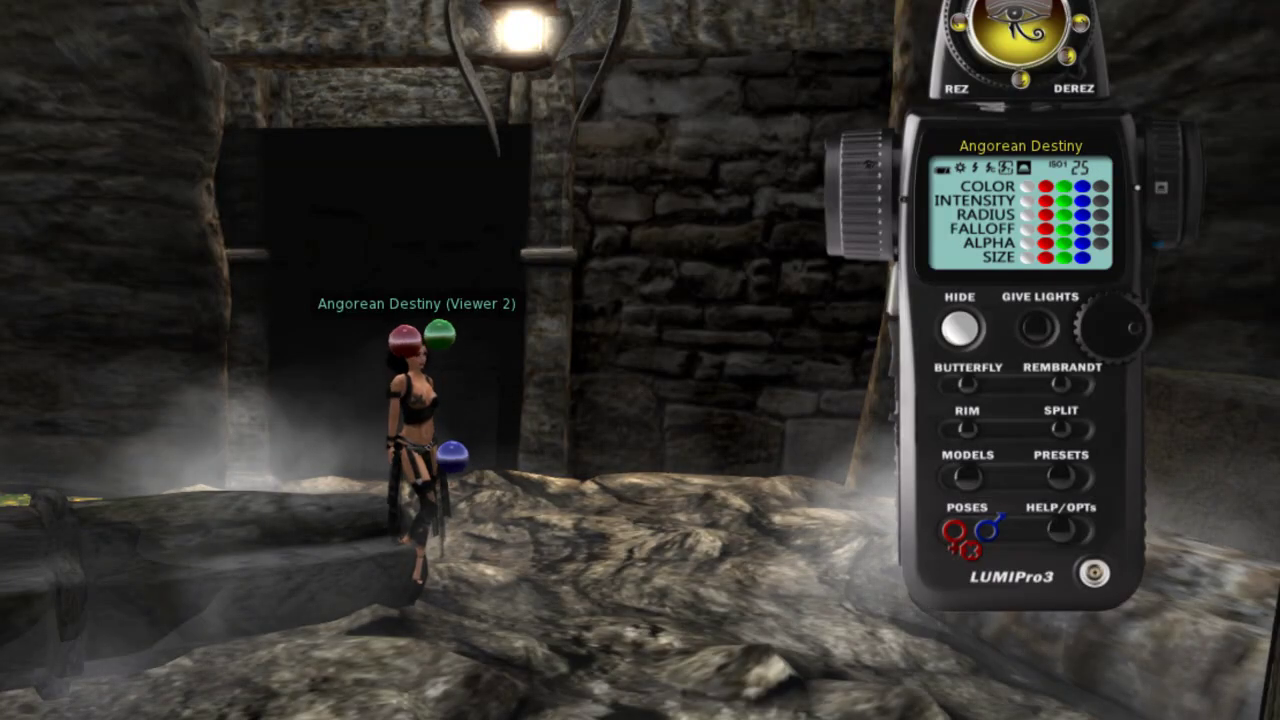
# Set the world's sun position to Midnight.
pyautogui.moveTo(400, 394); pyautogui.dragTo(417, 422)
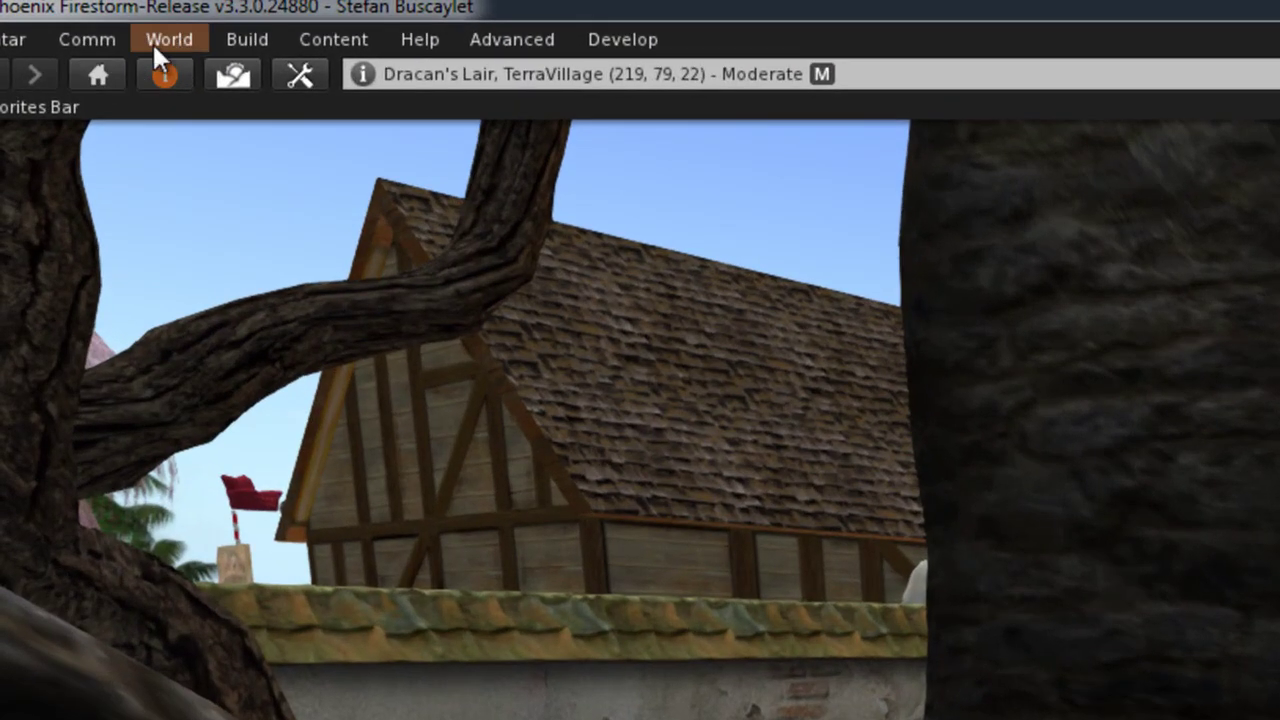
pyautogui.click(126, 29)
pyautogui.moveTo(199, 317)
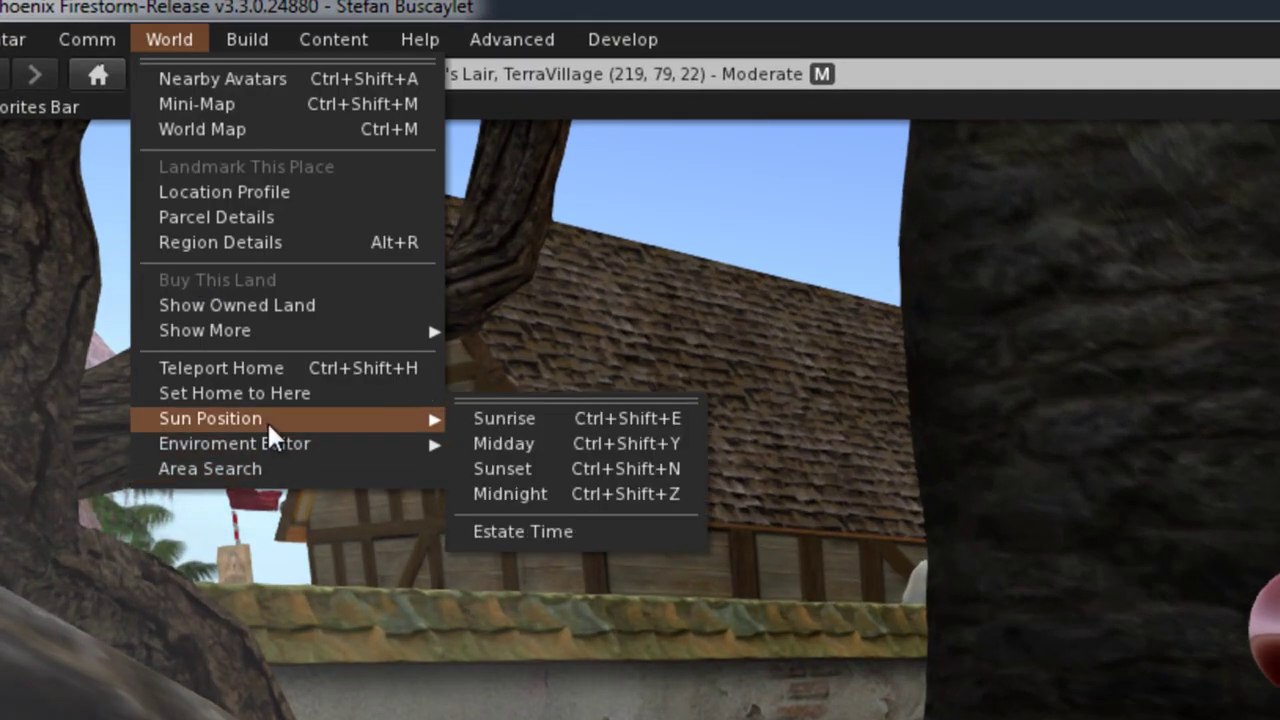
pyautogui.click(546, 494)
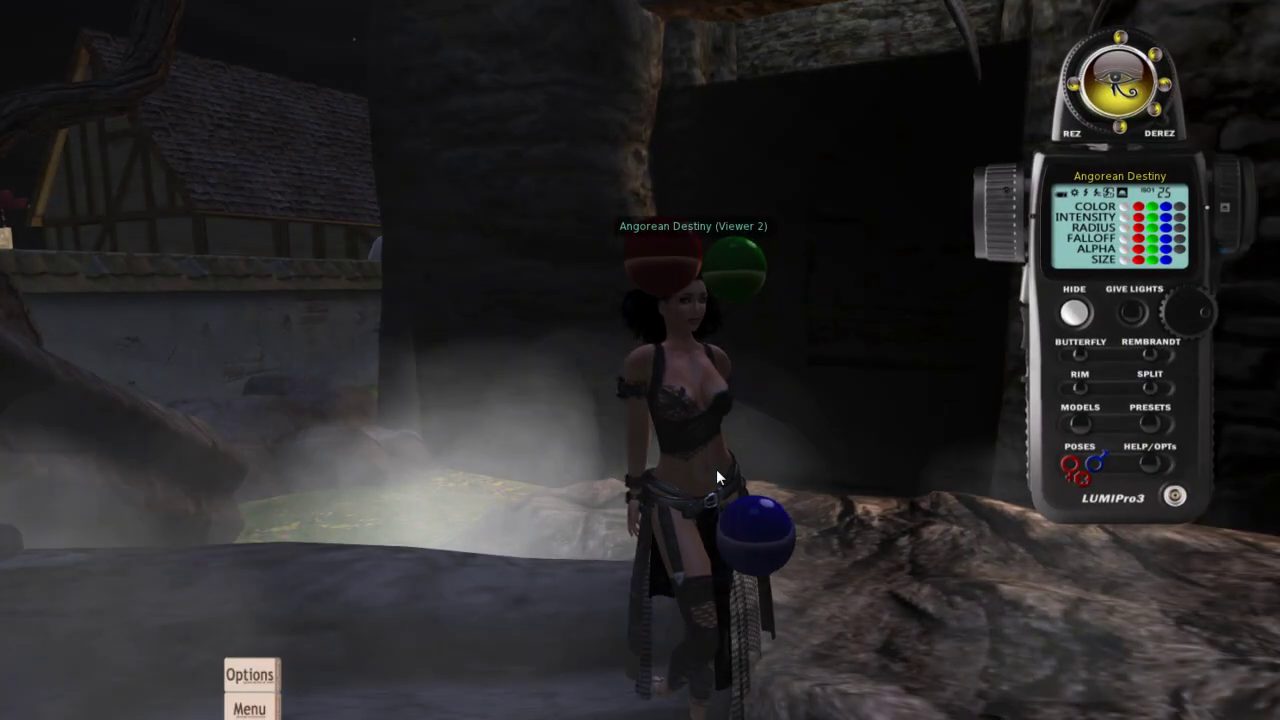
# Set the maximum particle count to 768 in the graphics preferences and accept the change.
pyautogui.hotkey('ctrl', 'p')
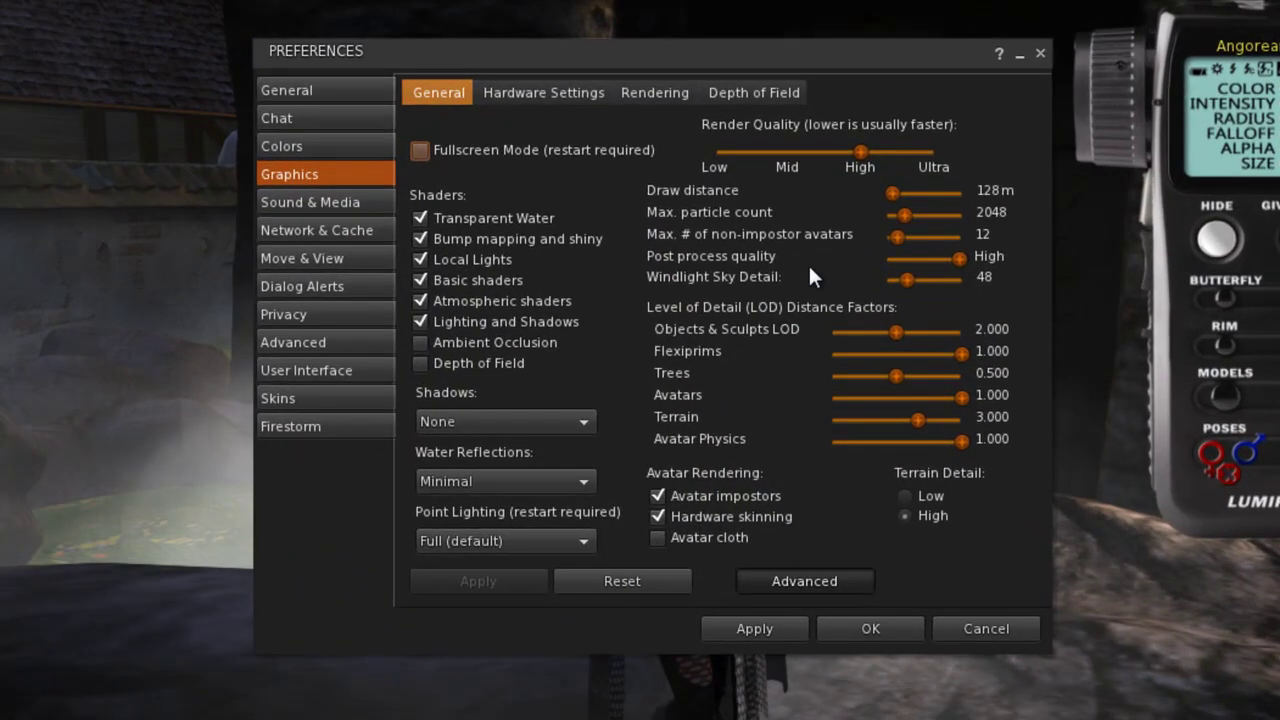
pyautogui.moveTo(900, 214); pyautogui.dragTo(882, 215)
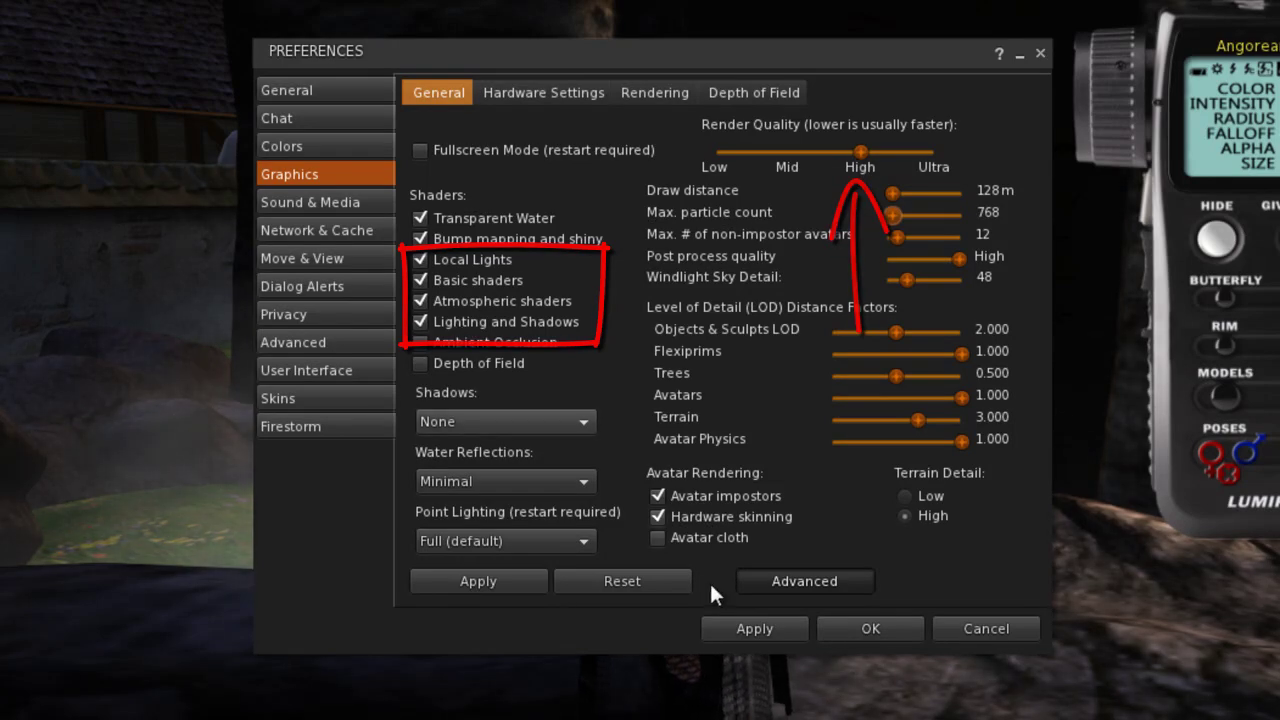
pyautogui.click(868, 627)
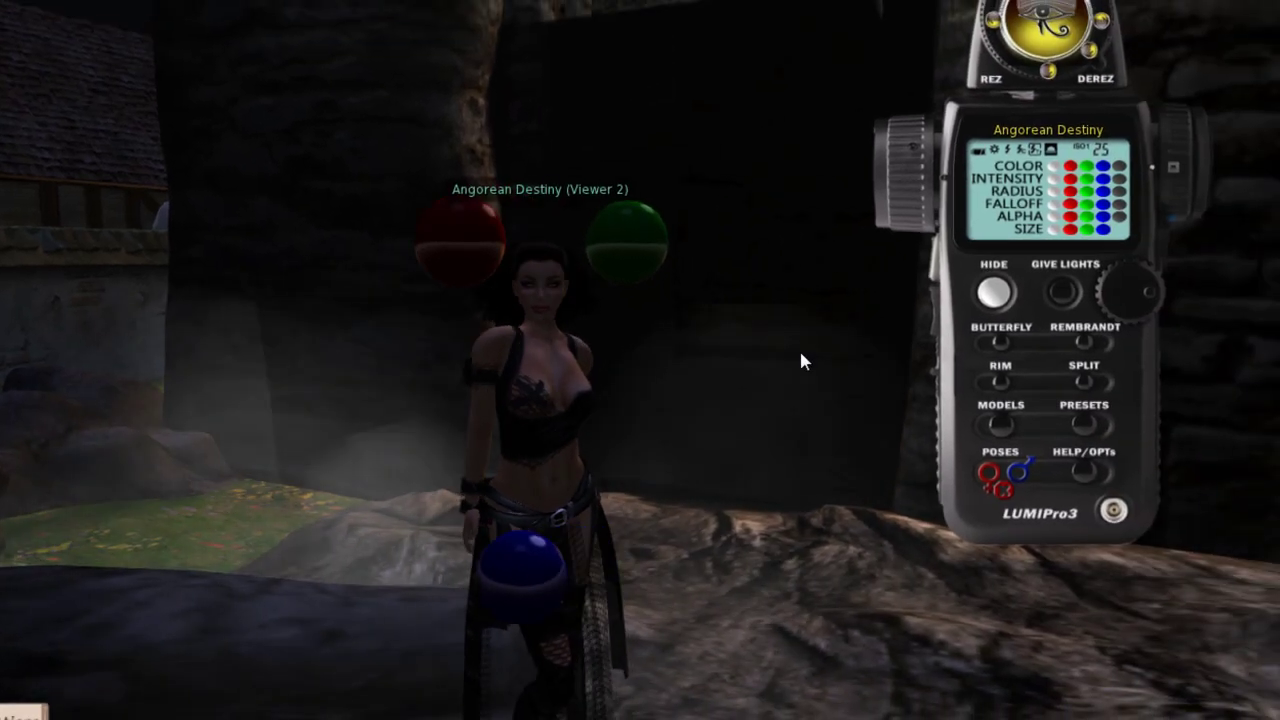
pyautogui.click(1027, 341)
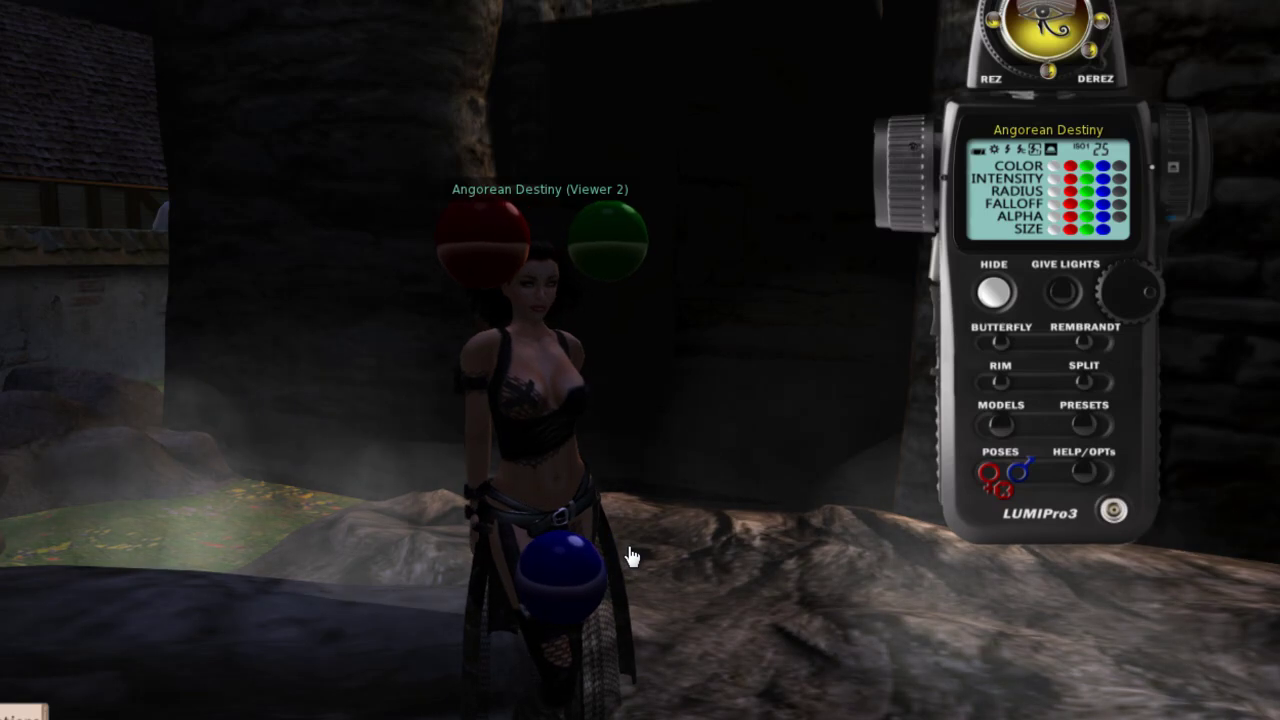
# Set the maximum particle count to 0 in the graphics preferences to clear the fog around the model.
pyautogui.hotkey('ctrl', 'p')
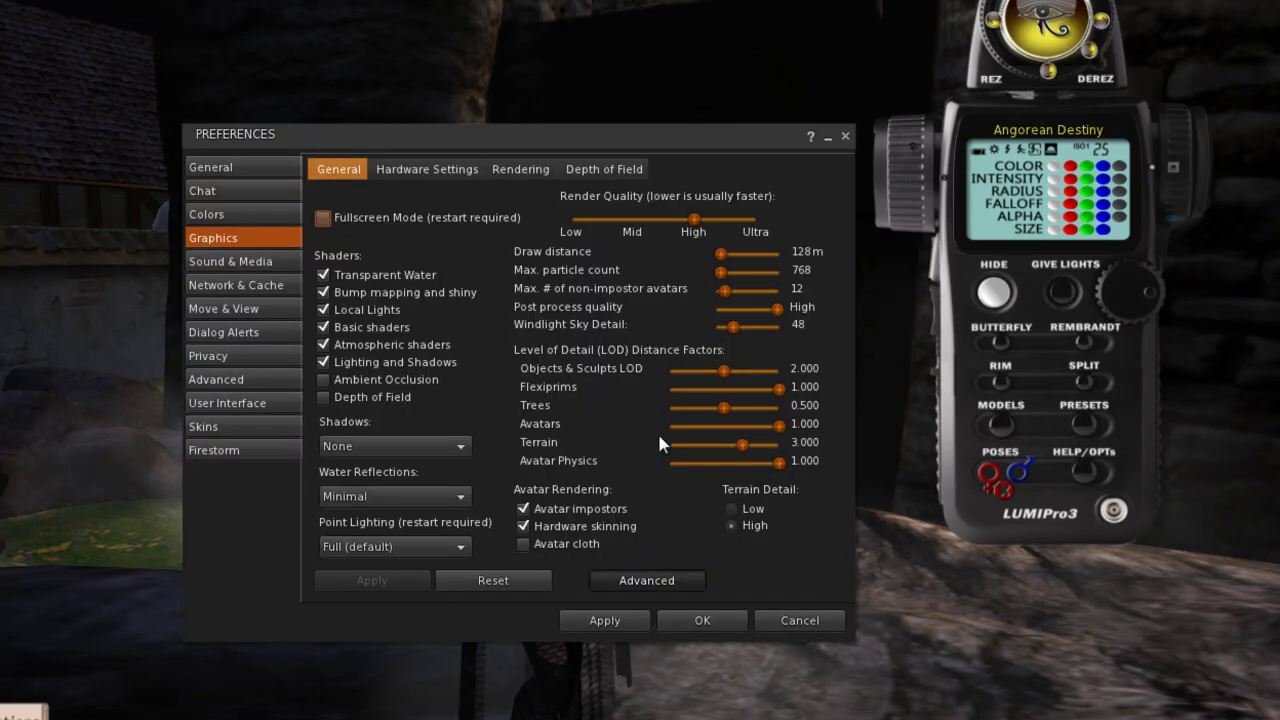
pyautogui.moveTo(719, 271); pyautogui.dragTo(706, 284)
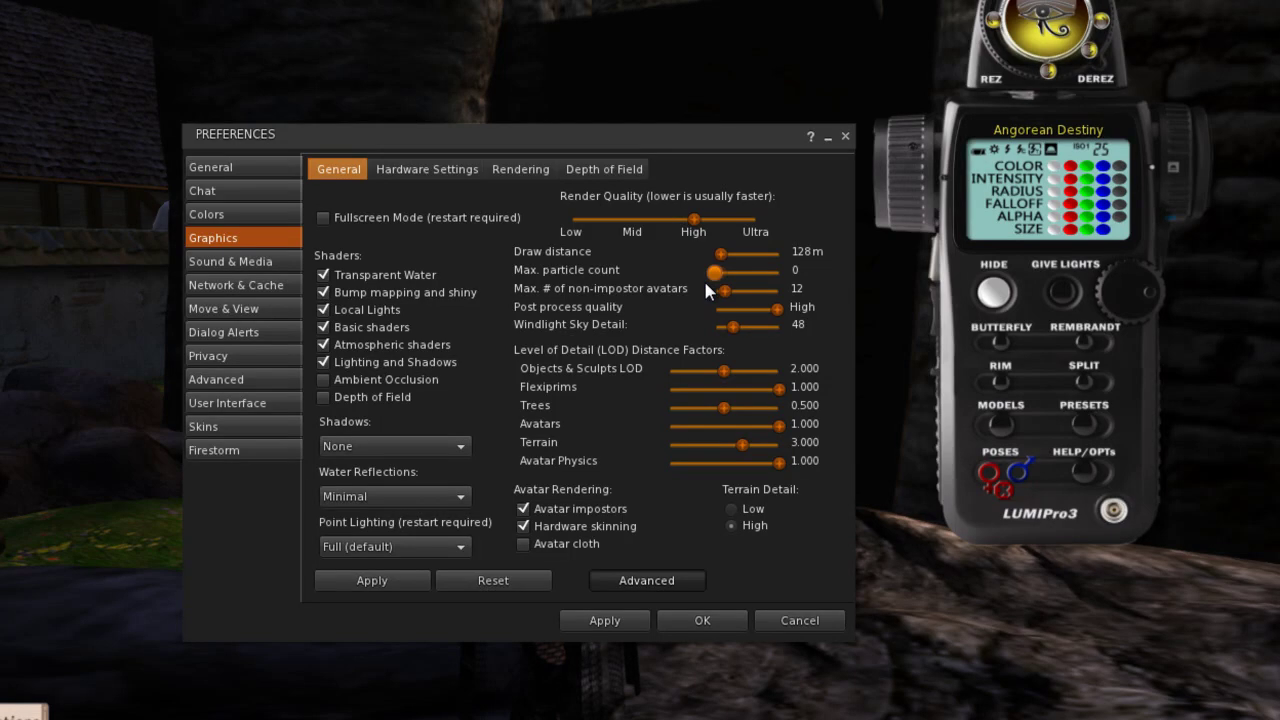
pyautogui.click(703, 620)
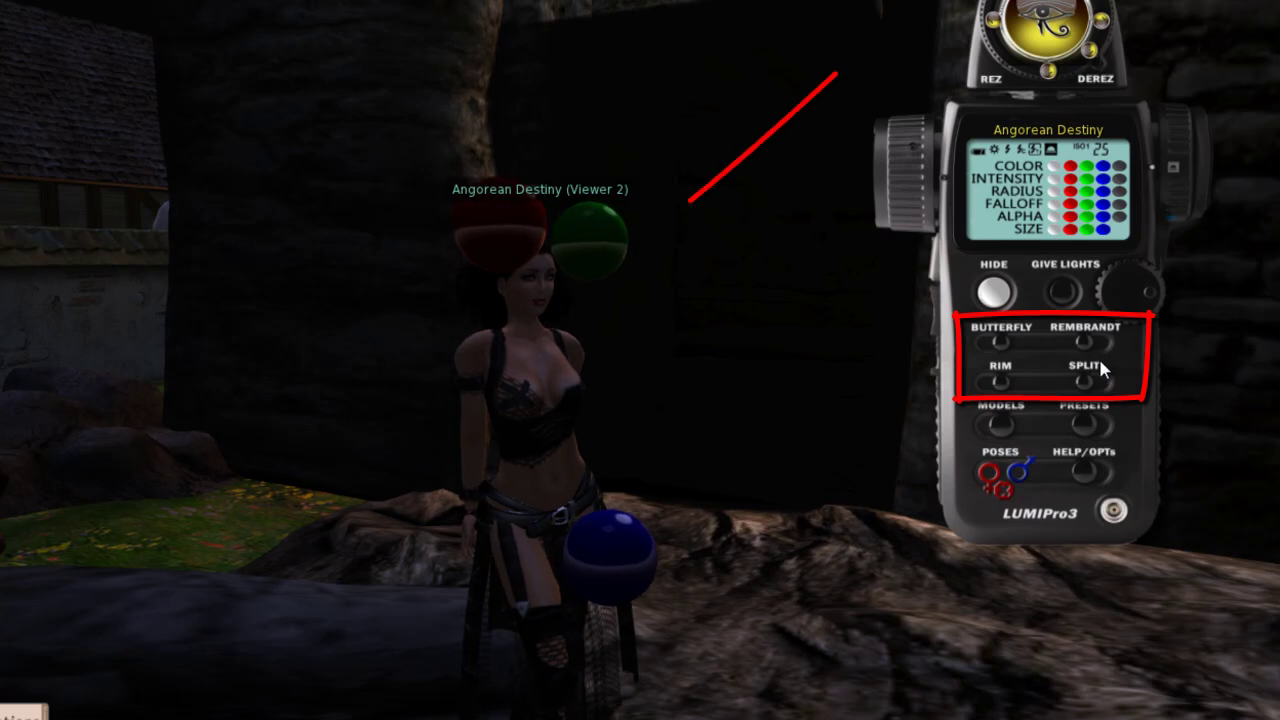
# Apply the Butterfly lighting setup to the model and examine the light on her face from the front.
pyautogui.click(1000, 358)
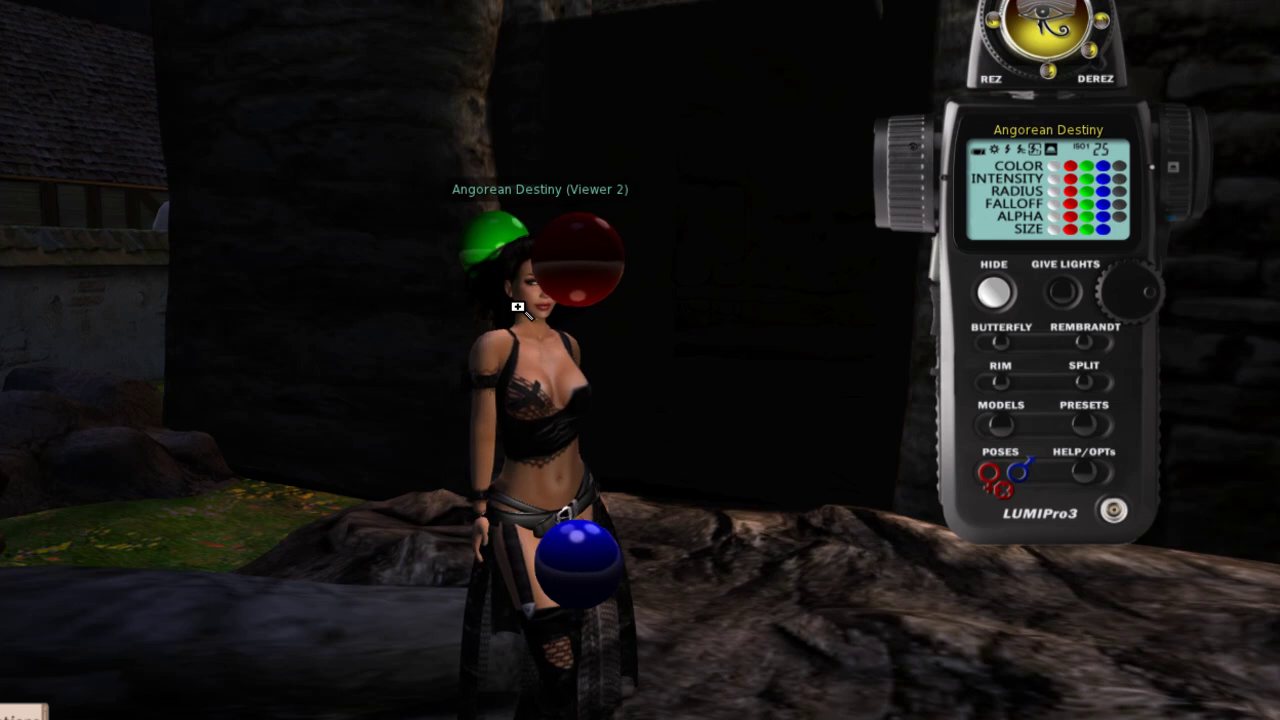
pyautogui.moveTo(518, 307); pyautogui.dragTo(520, 380)
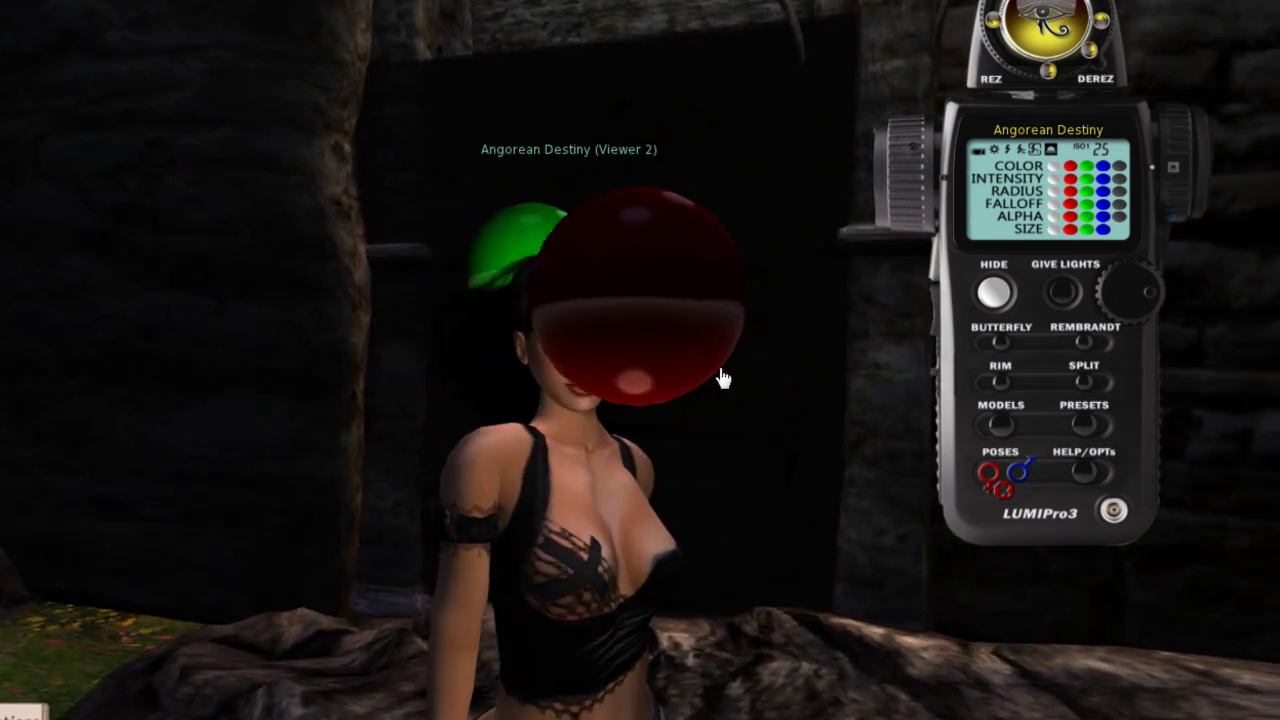
pyautogui.moveTo(554, 372); pyautogui.dragTo(519, 385)
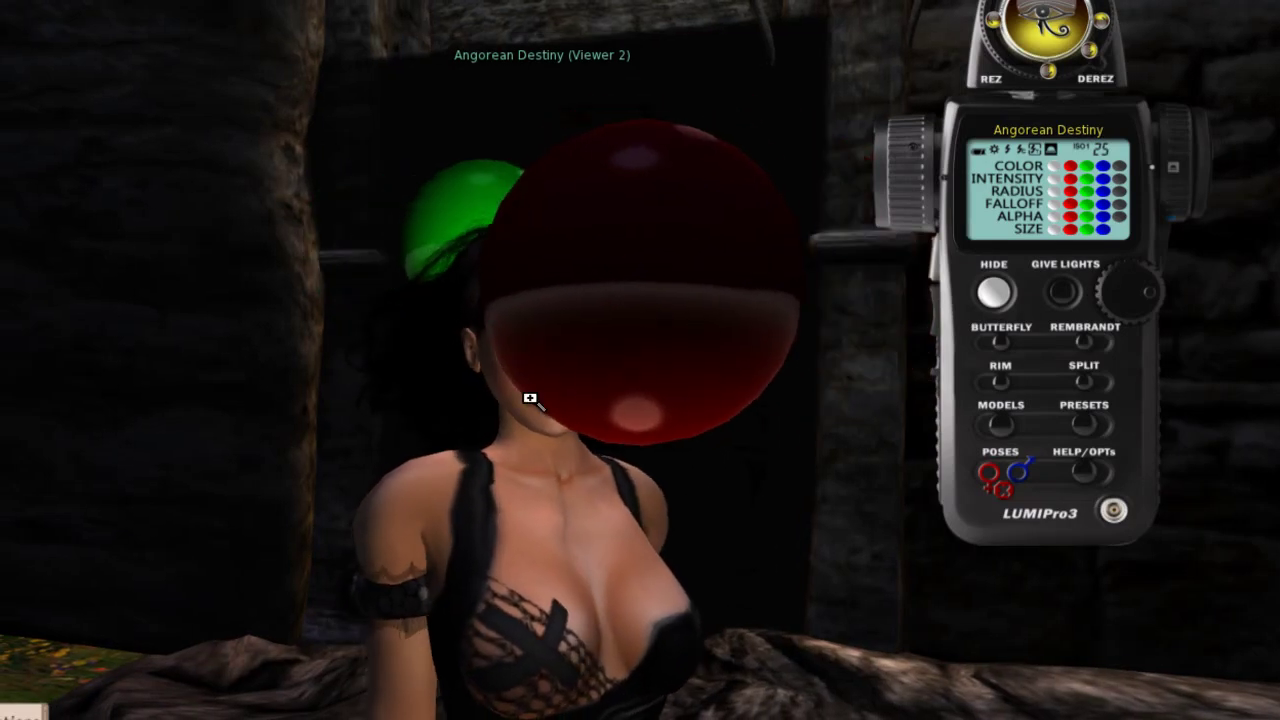
pyautogui.moveTo(527, 405); pyautogui.dragTo(580, 391)
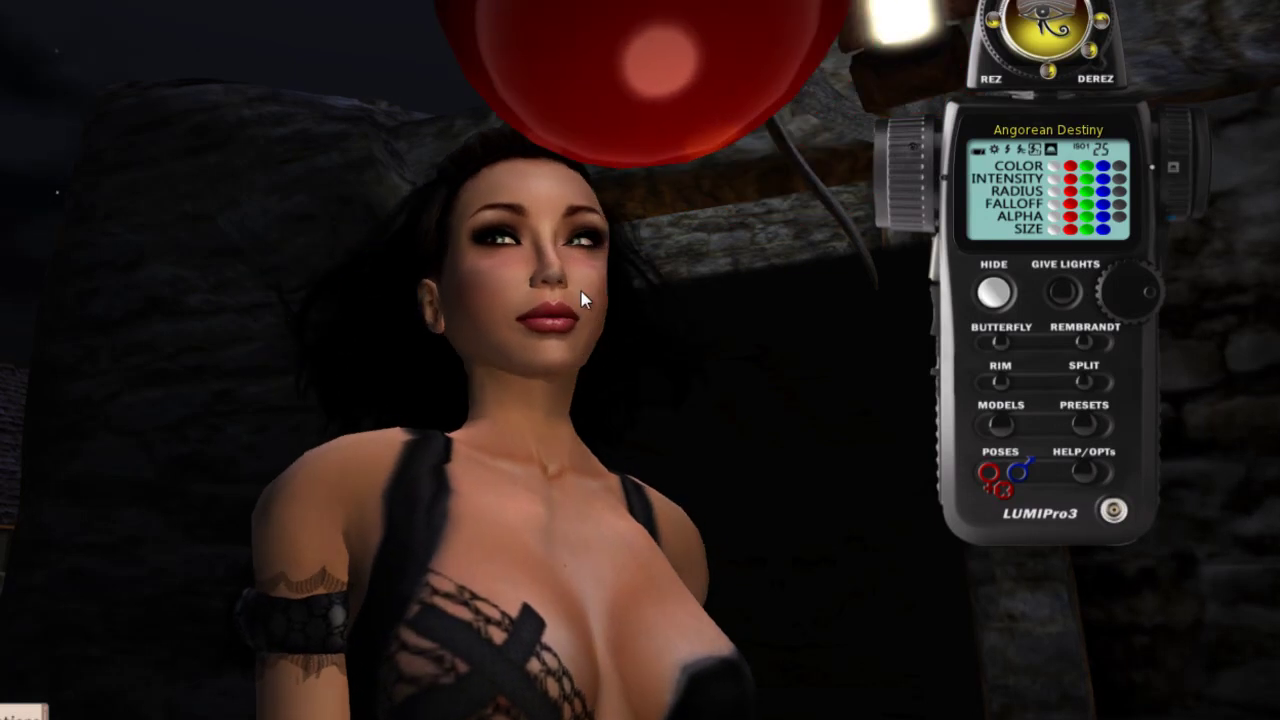
pyautogui.moveTo(517, 293); pyautogui.dragTo(517, 389)
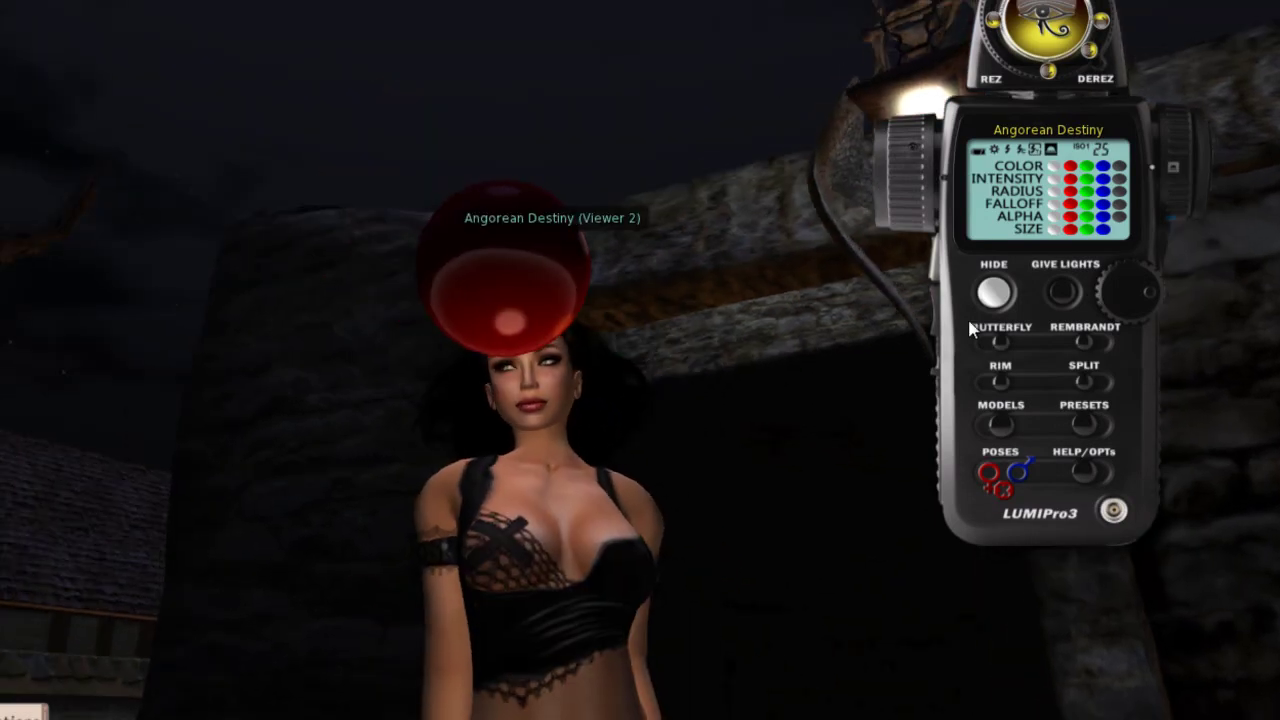
# Apply the Rembrandt lighting setup to the model and view her lit face from several angles.
pyautogui.click(1103, 366)
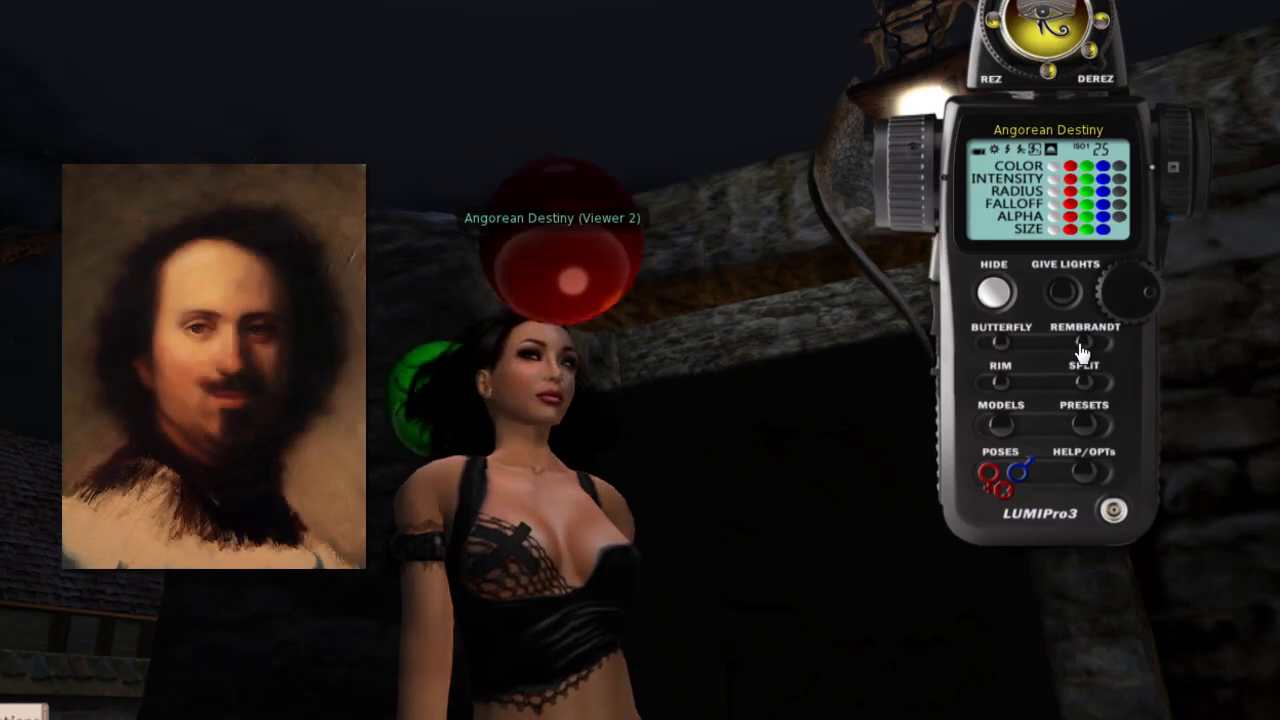
pyautogui.moveTo(514, 380); pyautogui.dragTo(526, 394)
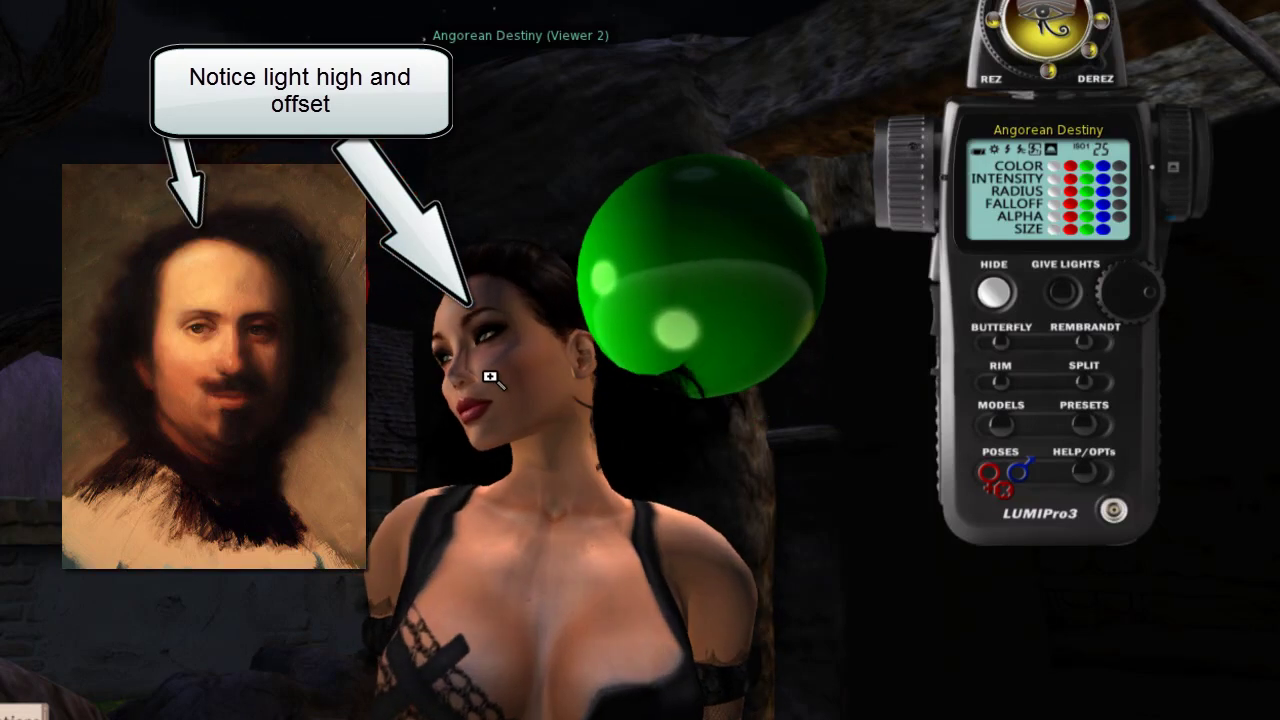
pyautogui.moveTo(491, 374); pyautogui.dragTo(585, 385)
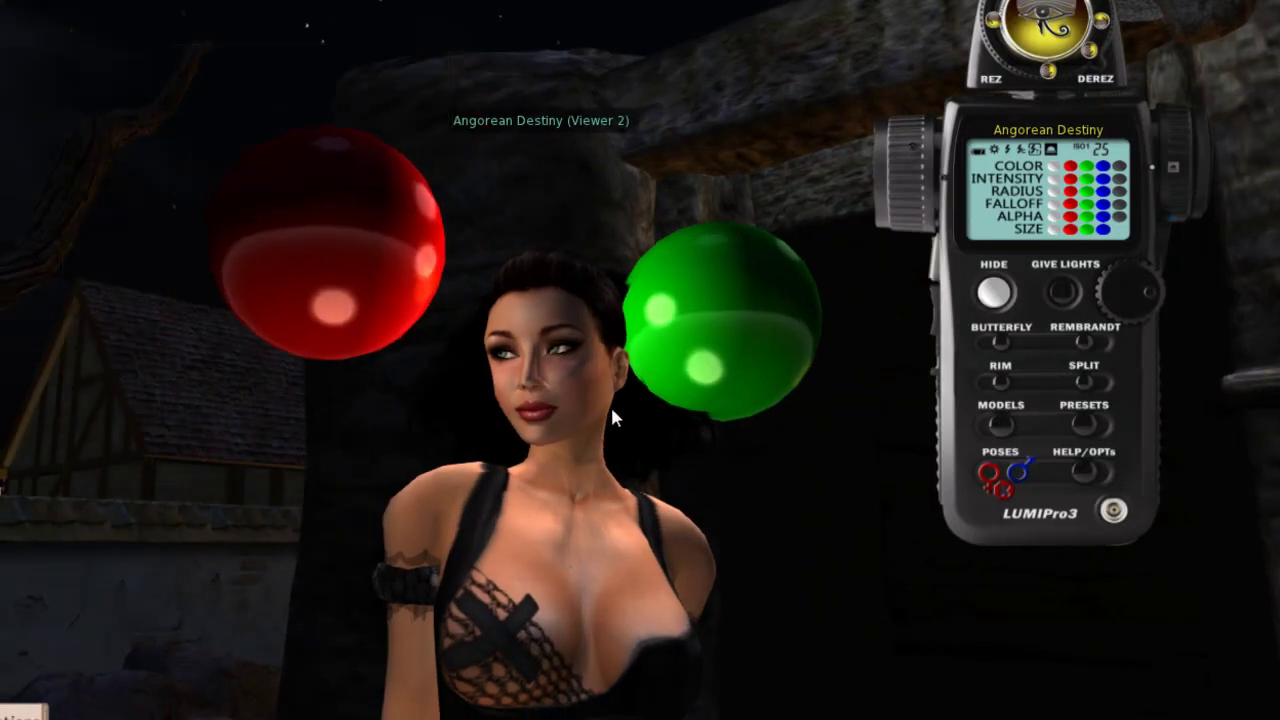
pyautogui.moveTo(554, 468)
pyautogui.mouseDown()
pyautogui.moveTo(517, 403)
pyautogui.moveTo(520, 440)
pyautogui.mouseUp()
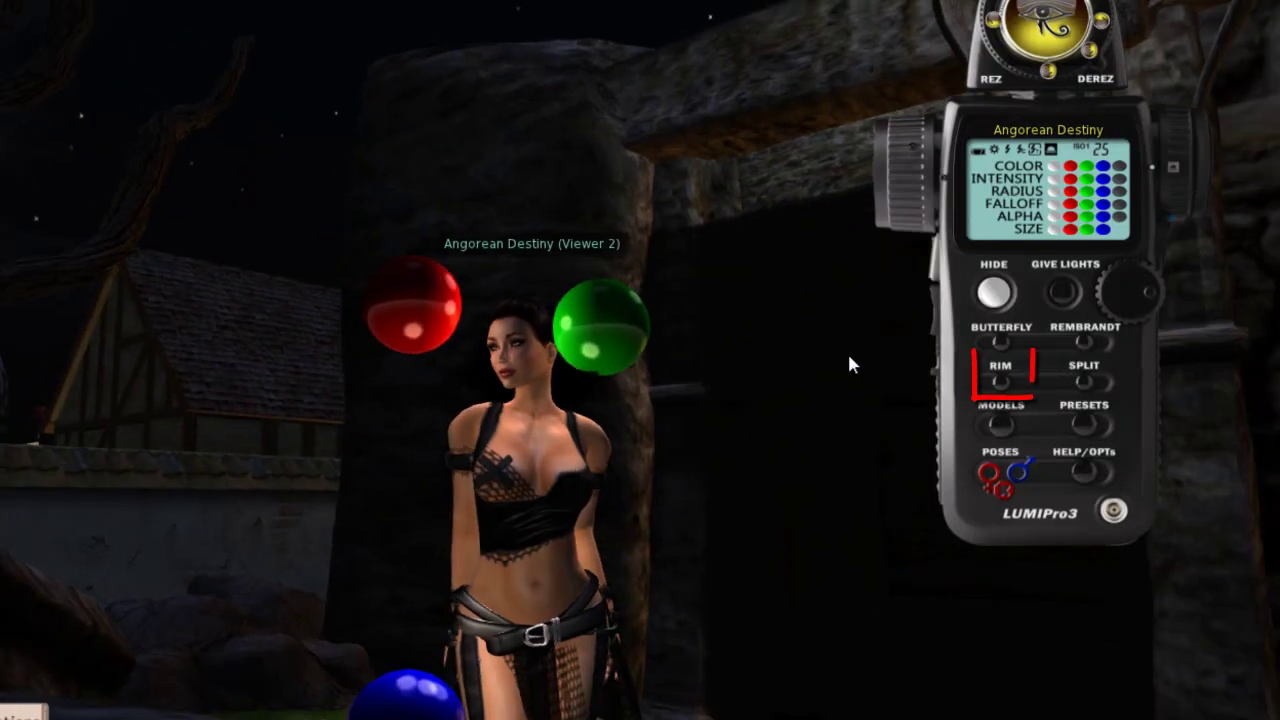
# Apply the Rim lighting setup to the model and inspect her face and shoulders up close.
pyautogui.click(1003, 378)
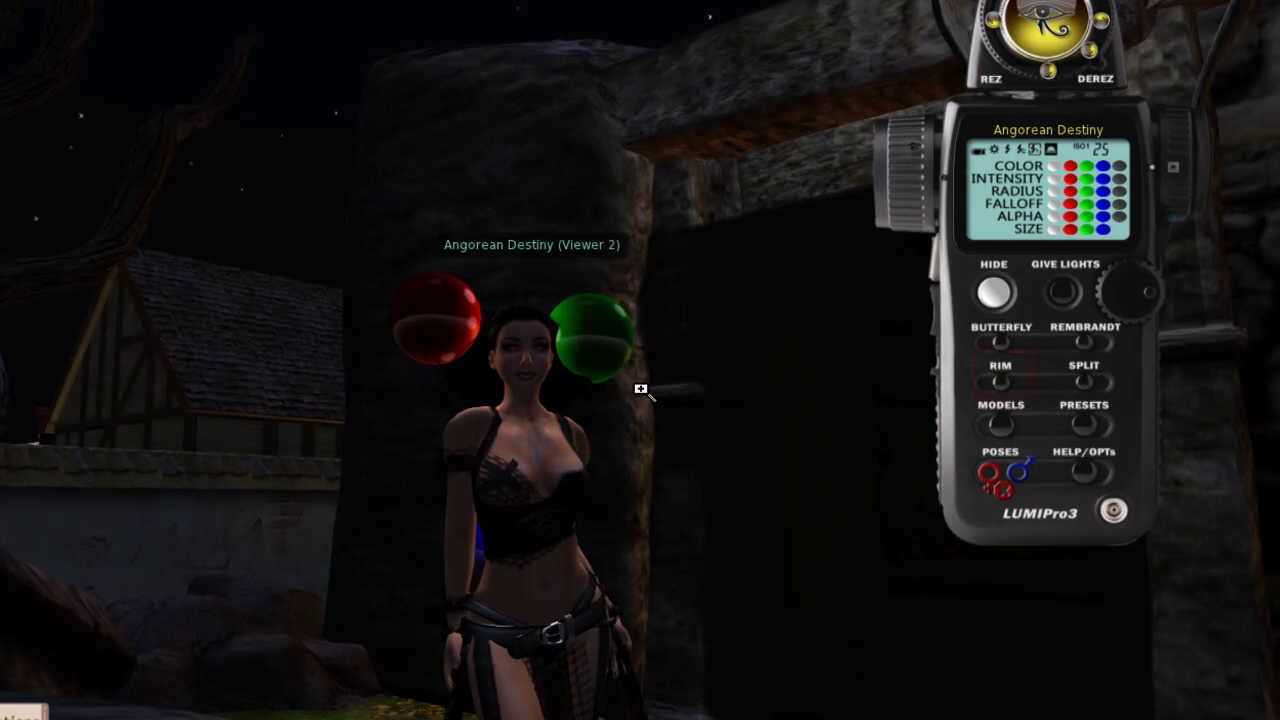
pyautogui.moveTo(540, 367); pyautogui.dragTo(485, 373)
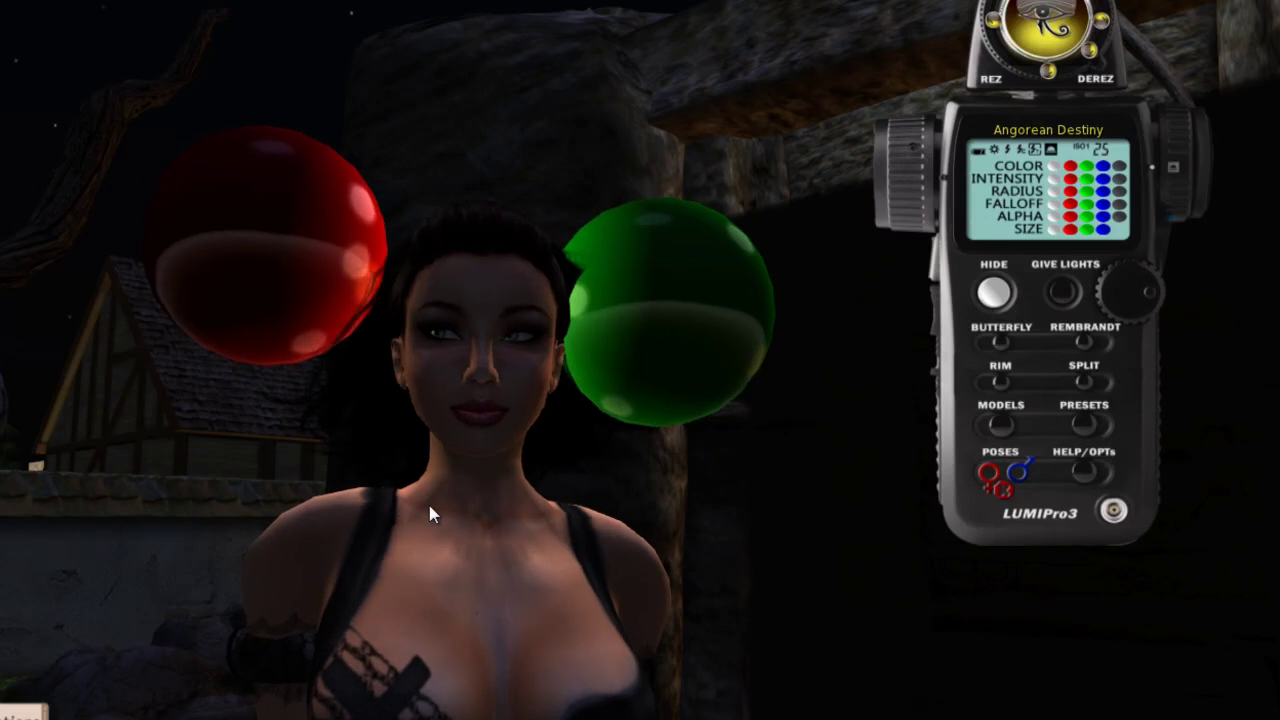
# Apply the Split lighting setup to the model and view the light placement around her from above.
pyautogui.click(1084, 379)
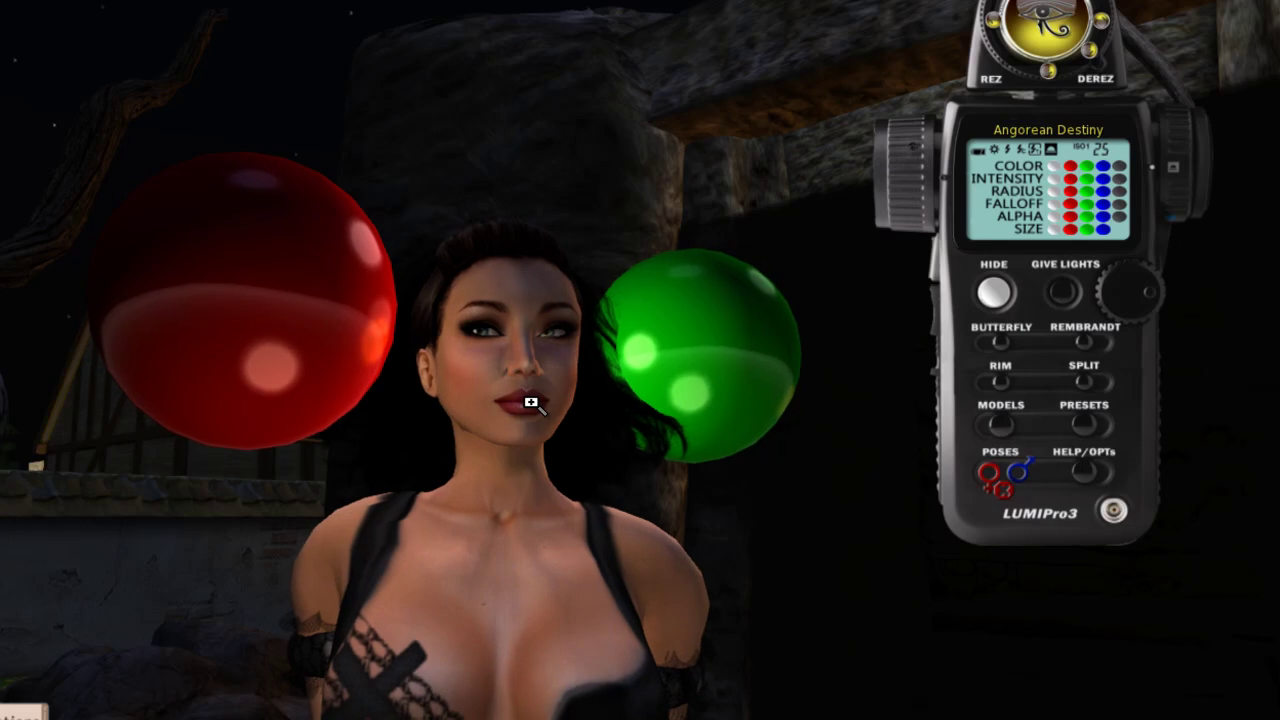
pyautogui.scroll(-5, 526, 391)
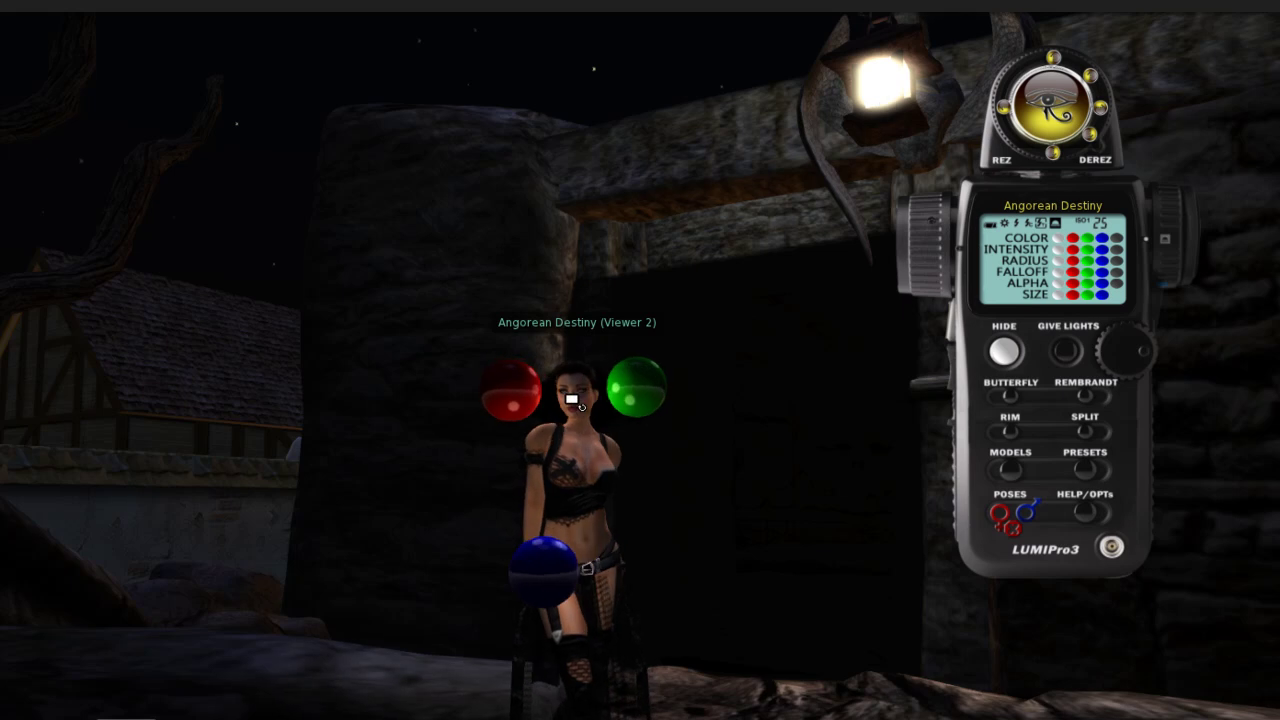
pyautogui.moveTo(572, 399); pyautogui.dragTo(628, 433)
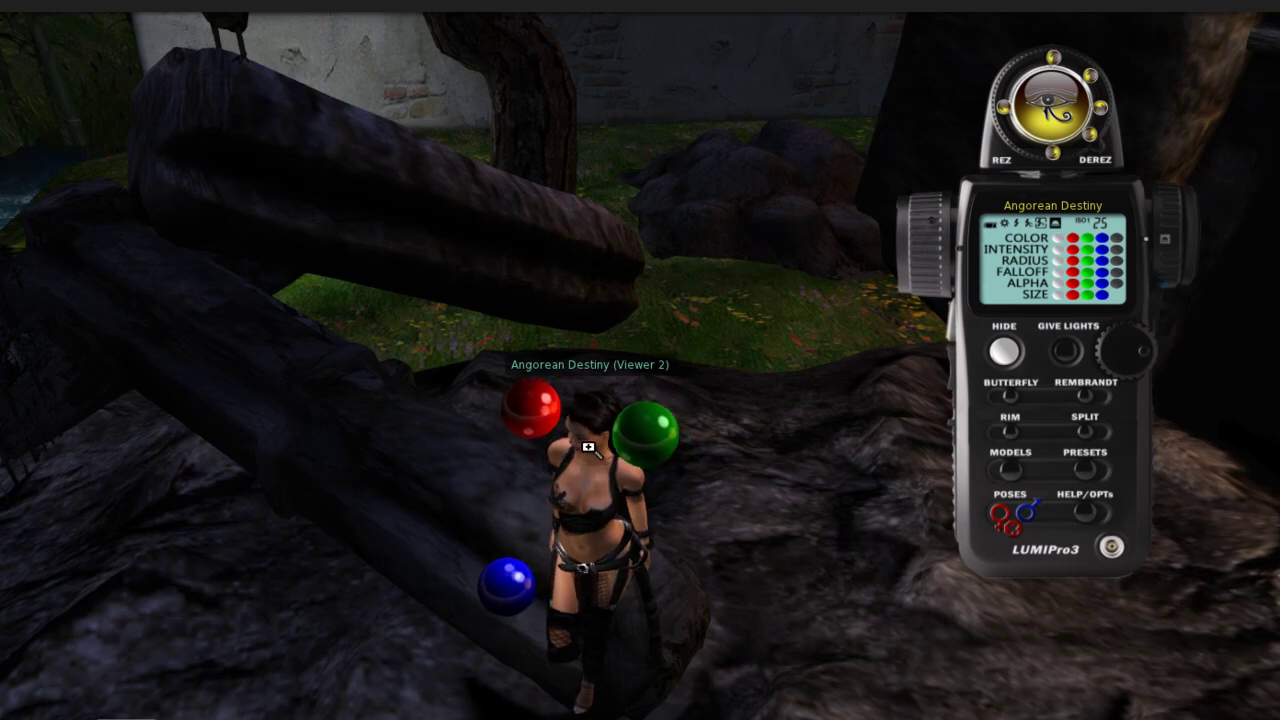
pyautogui.moveTo(588, 447); pyautogui.dragTo(578, 397)
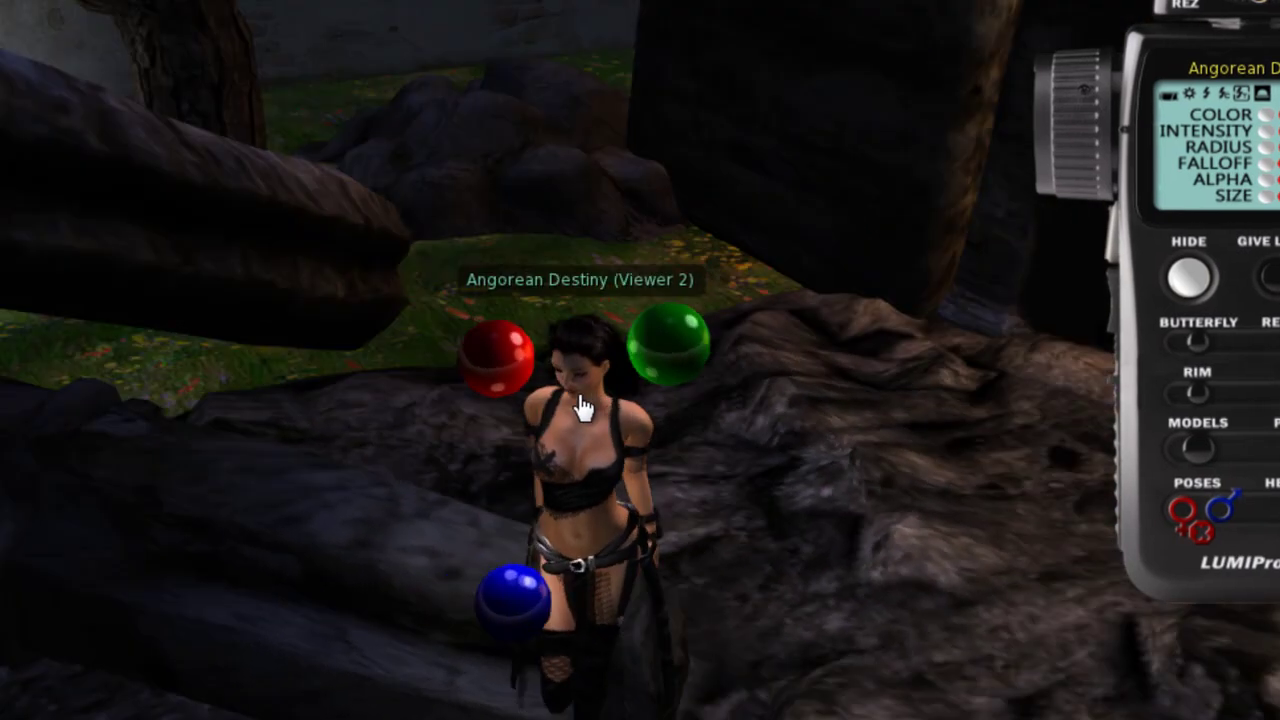
# Examine the Split lighting on the model's face up close, from the side and from behind.
pyautogui.scroll(5, 583, 408)
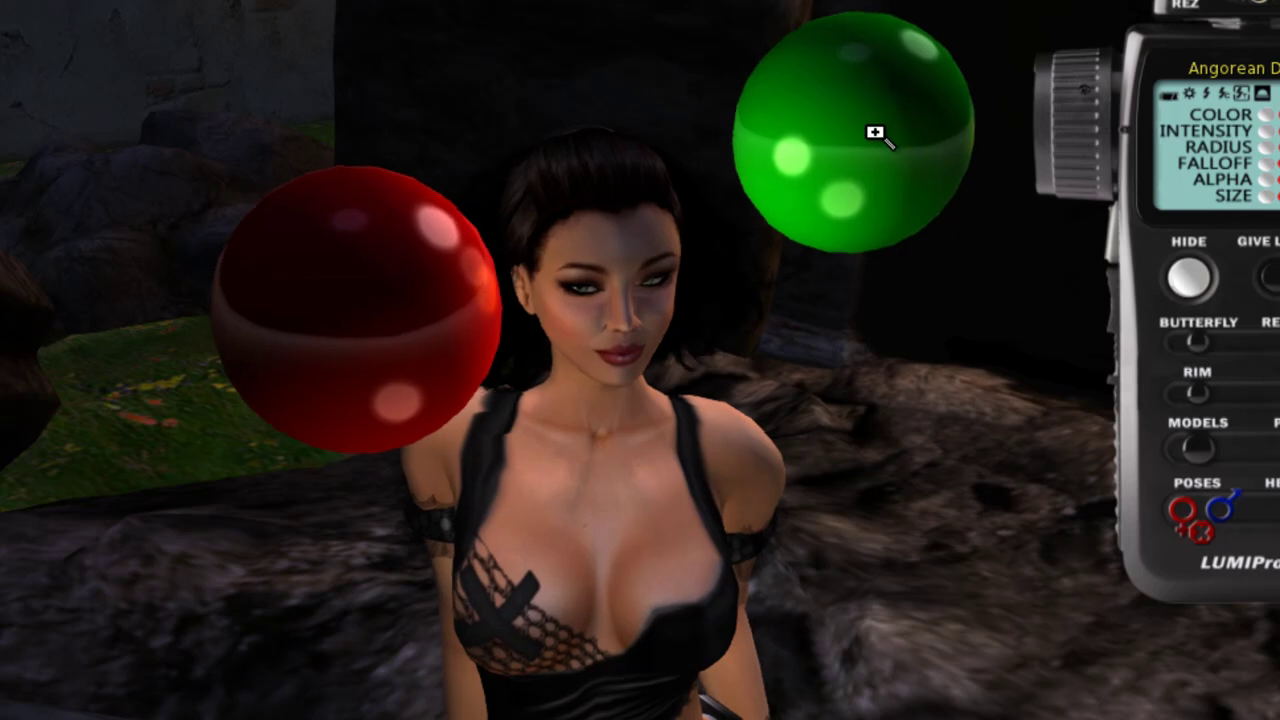
pyautogui.moveTo(592, 306); pyautogui.dragTo(634, 285)
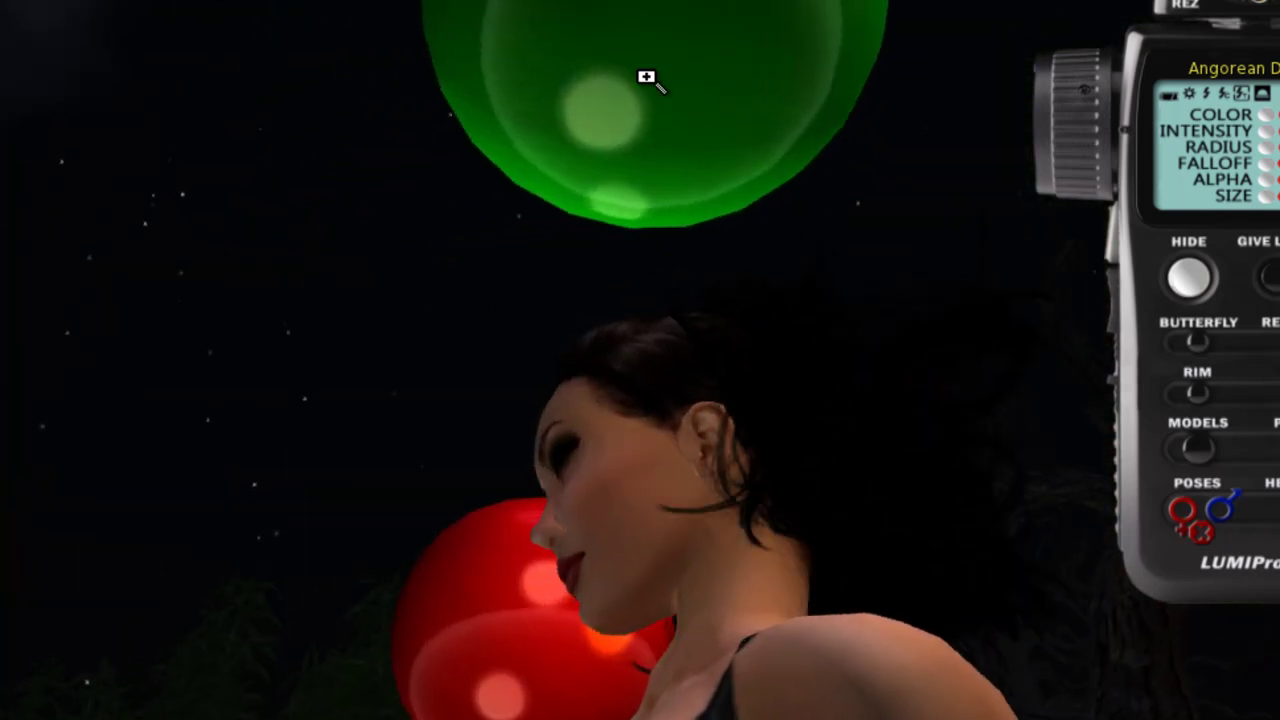
pyautogui.moveTo(646, 77); pyautogui.dragTo(706, 314)
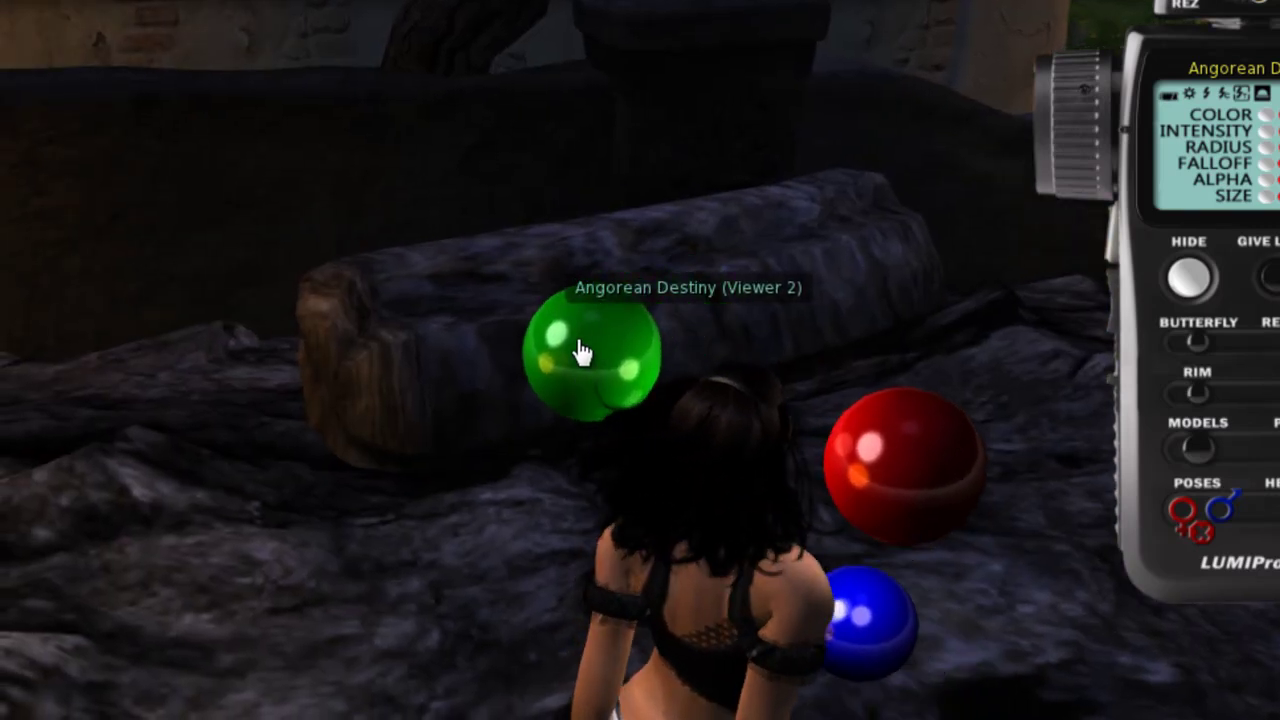
pyautogui.moveTo(607, 362); pyautogui.dragTo(553, 420)
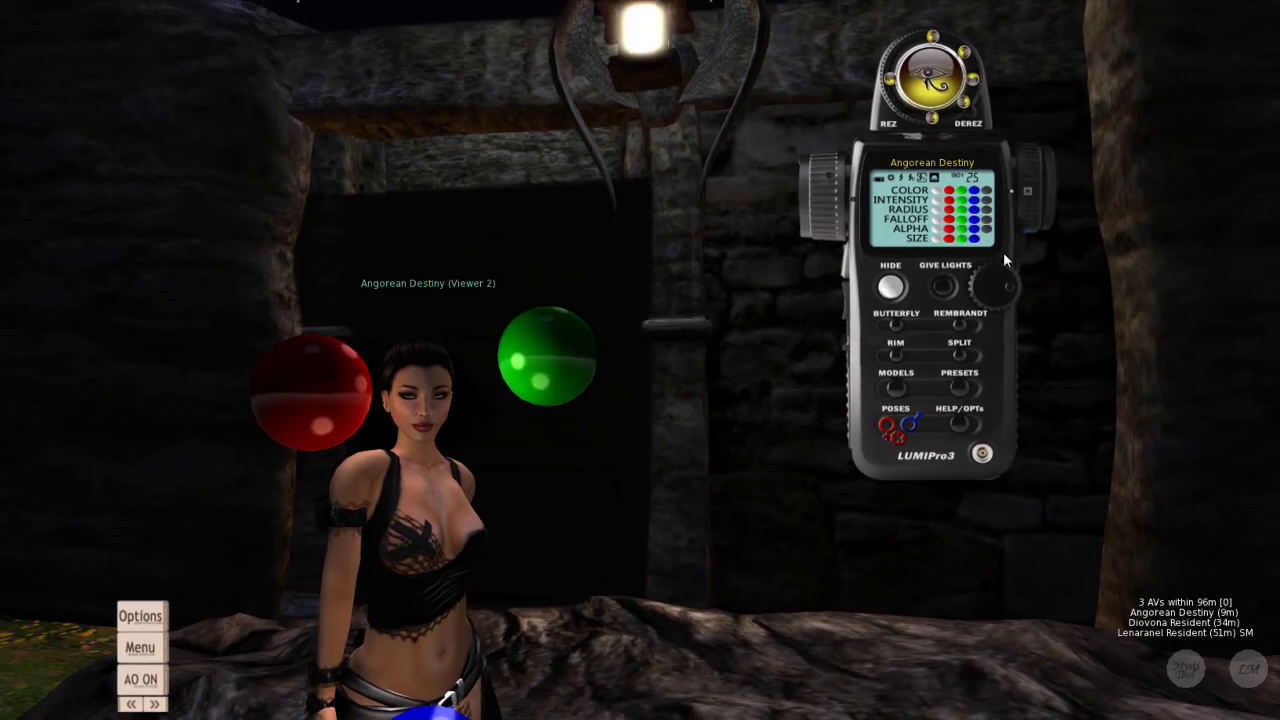
# Set the intensity of all the wearable lights to 0.0.
pyautogui.click(940, 205)
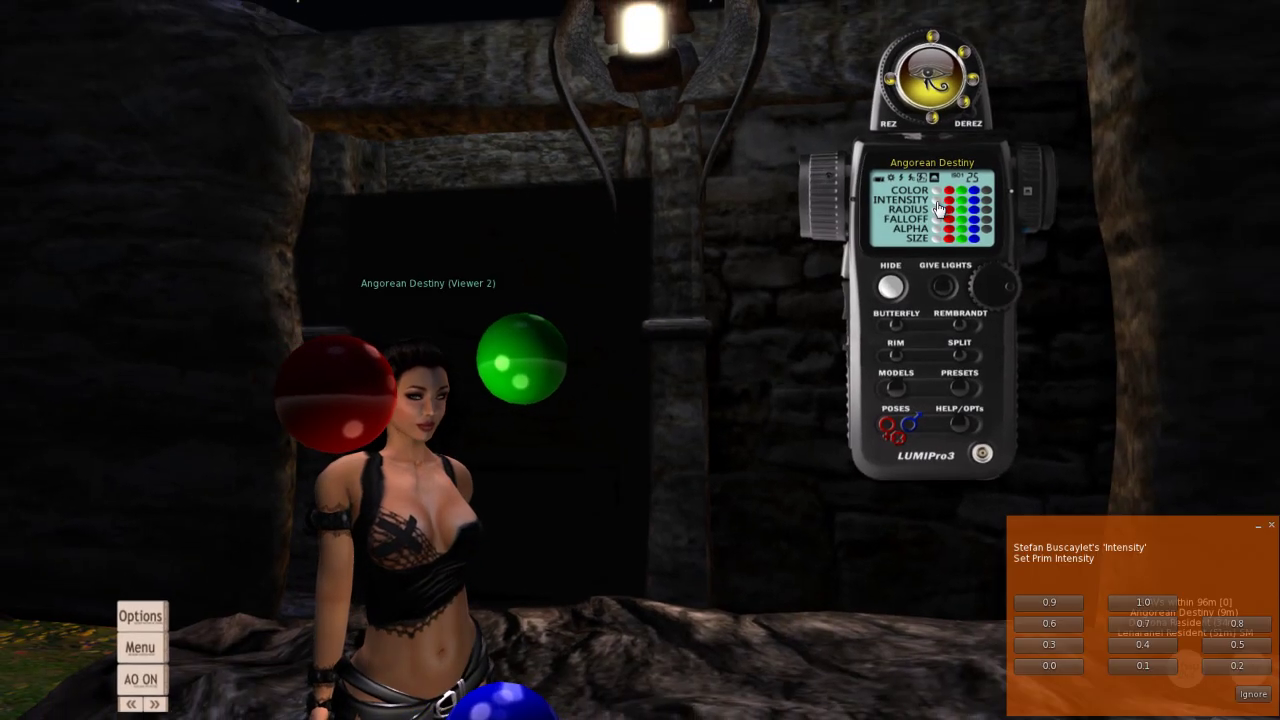
pyautogui.click(1043, 668)
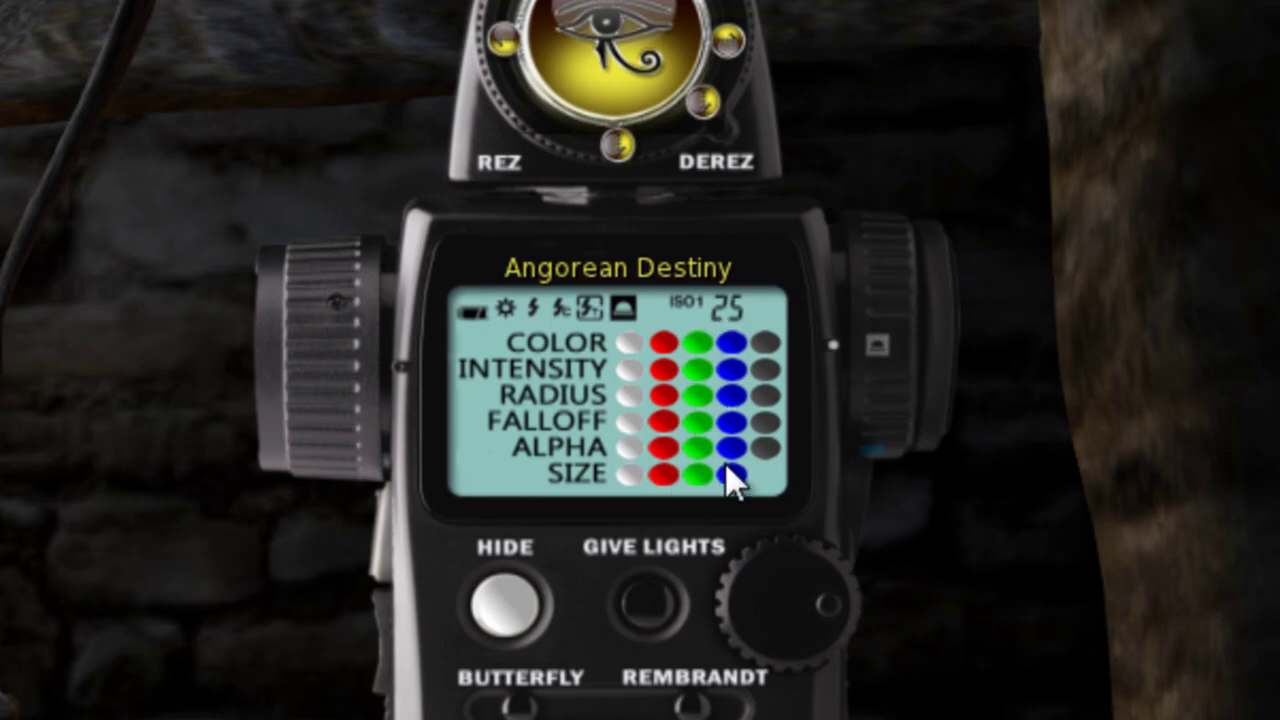
pyautogui.click(627, 372)
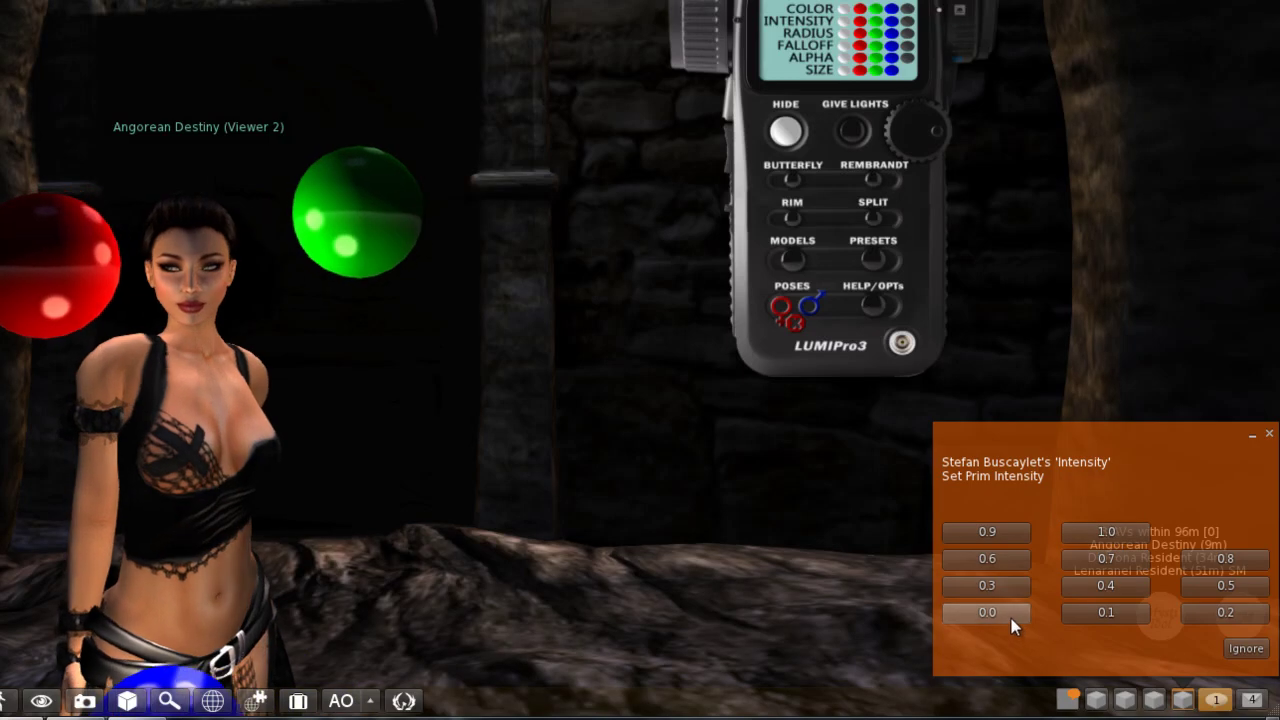
pyautogui.click(1011, 618)
pyautogui.click(1245, 650)
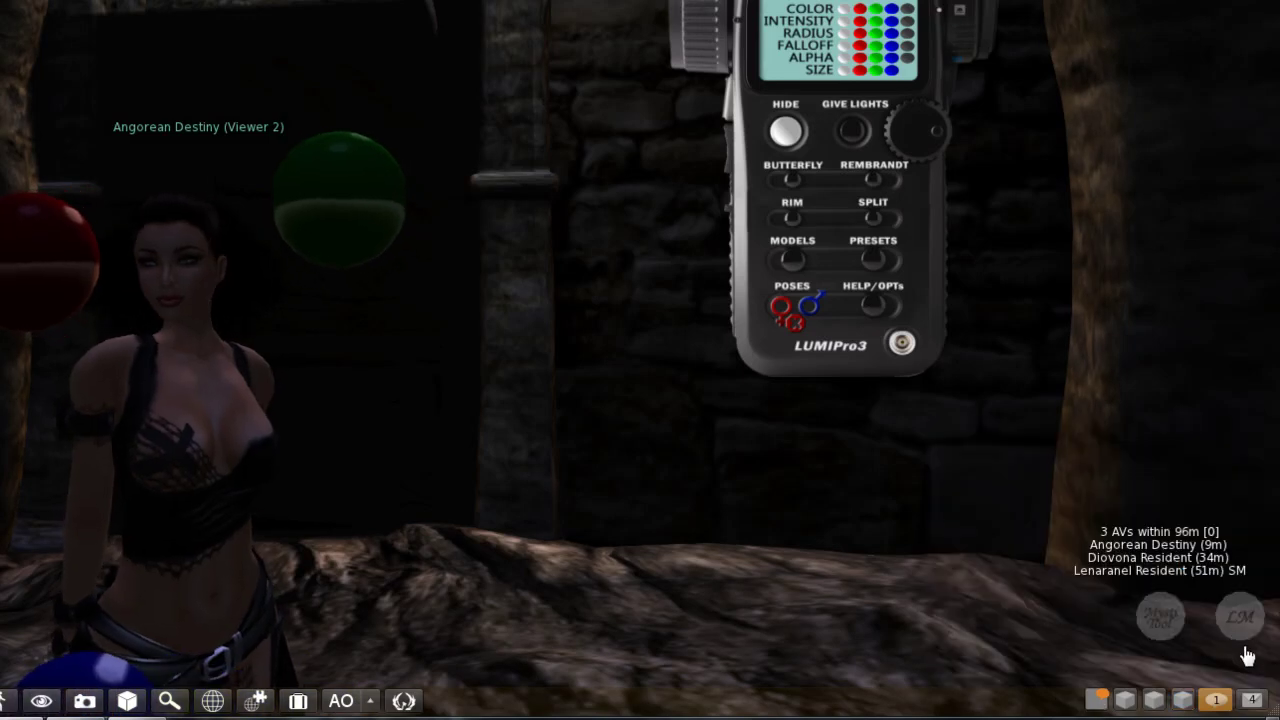
# Raise the intensity of the green light alone and view its effect on the model from the front and above.
pyautogui.click(880, 10)
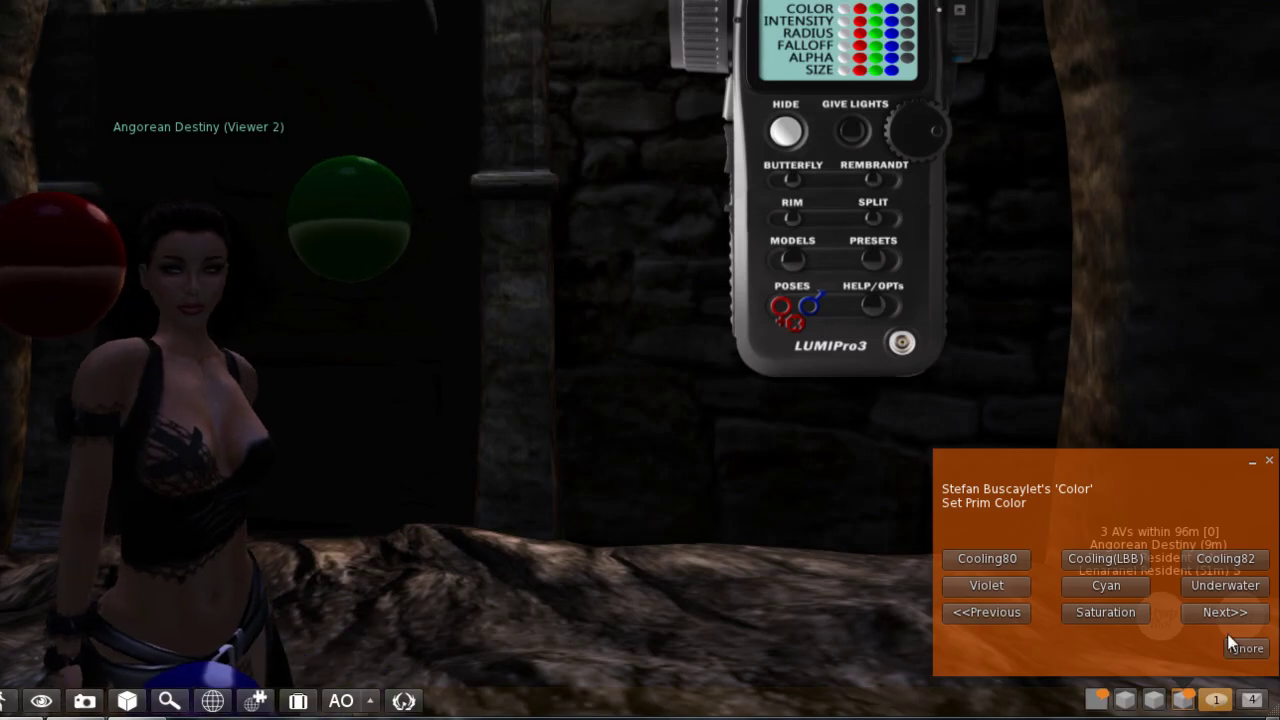
pyautogui.click(1243, 648)
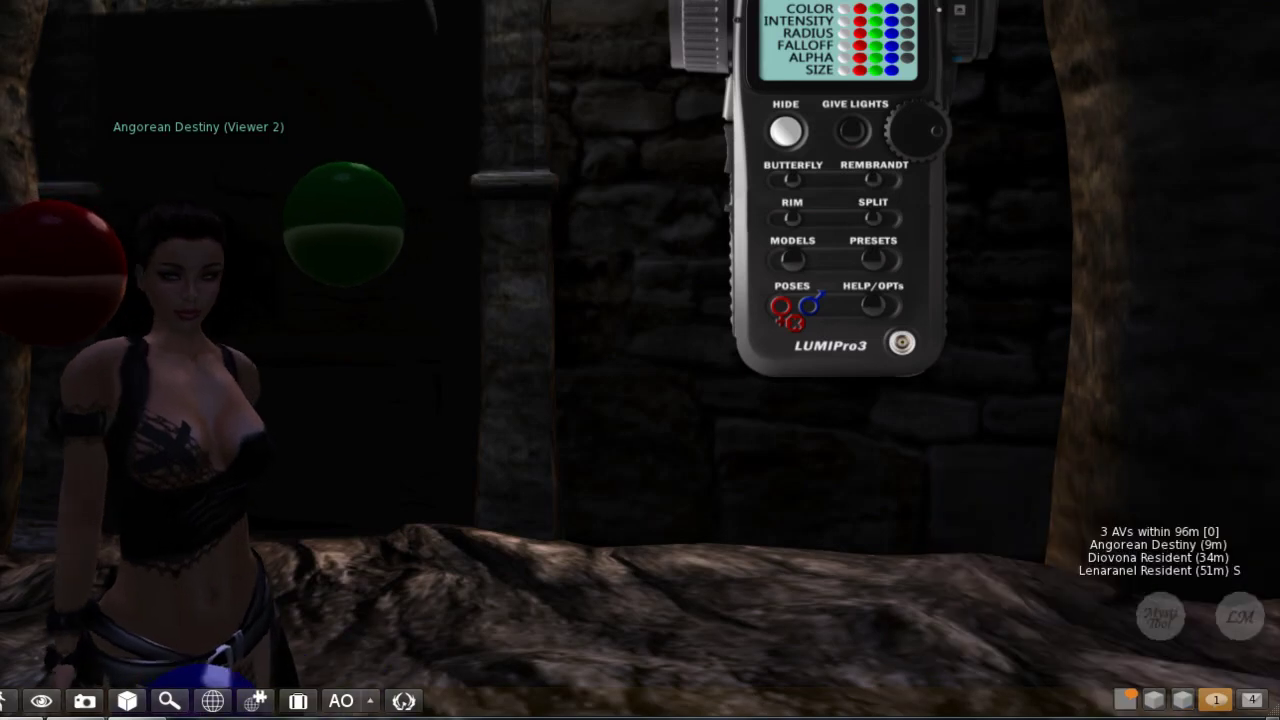
pyautogui.click(880, 32)
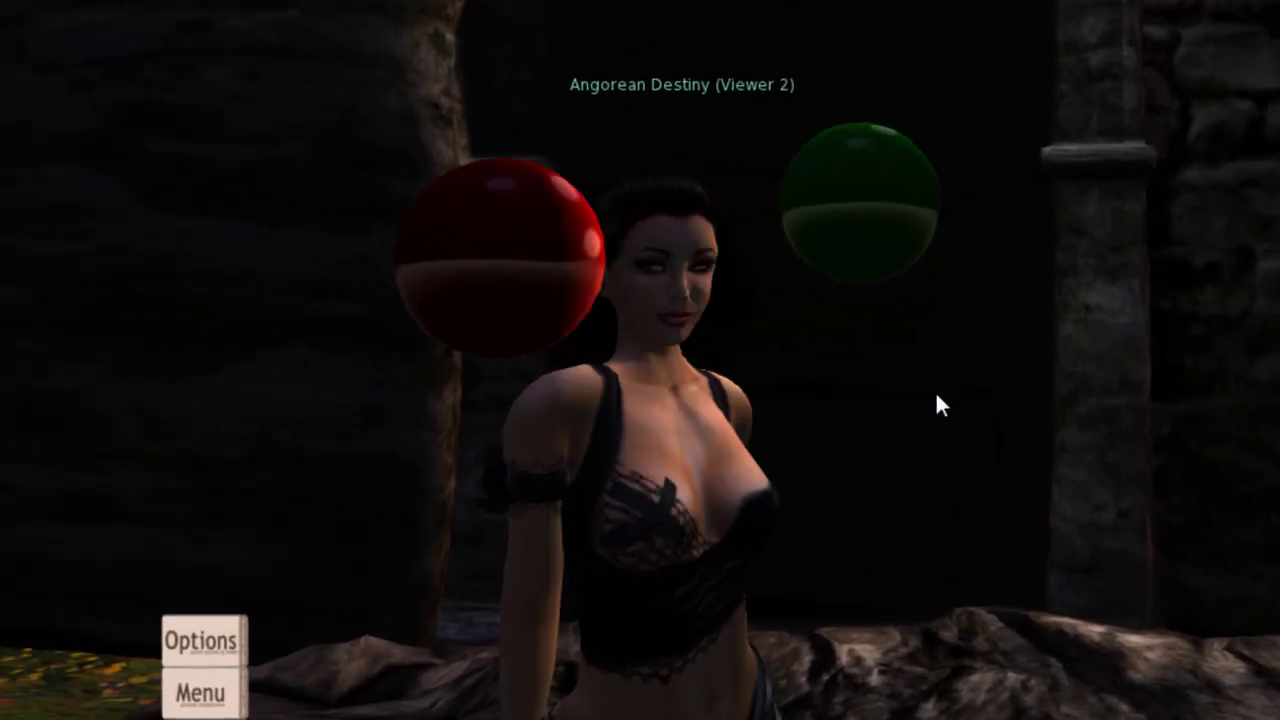
pyautogui.keyDown('alt'); pyautogui.click(626, 311); pyautogui.keyUp('alt')
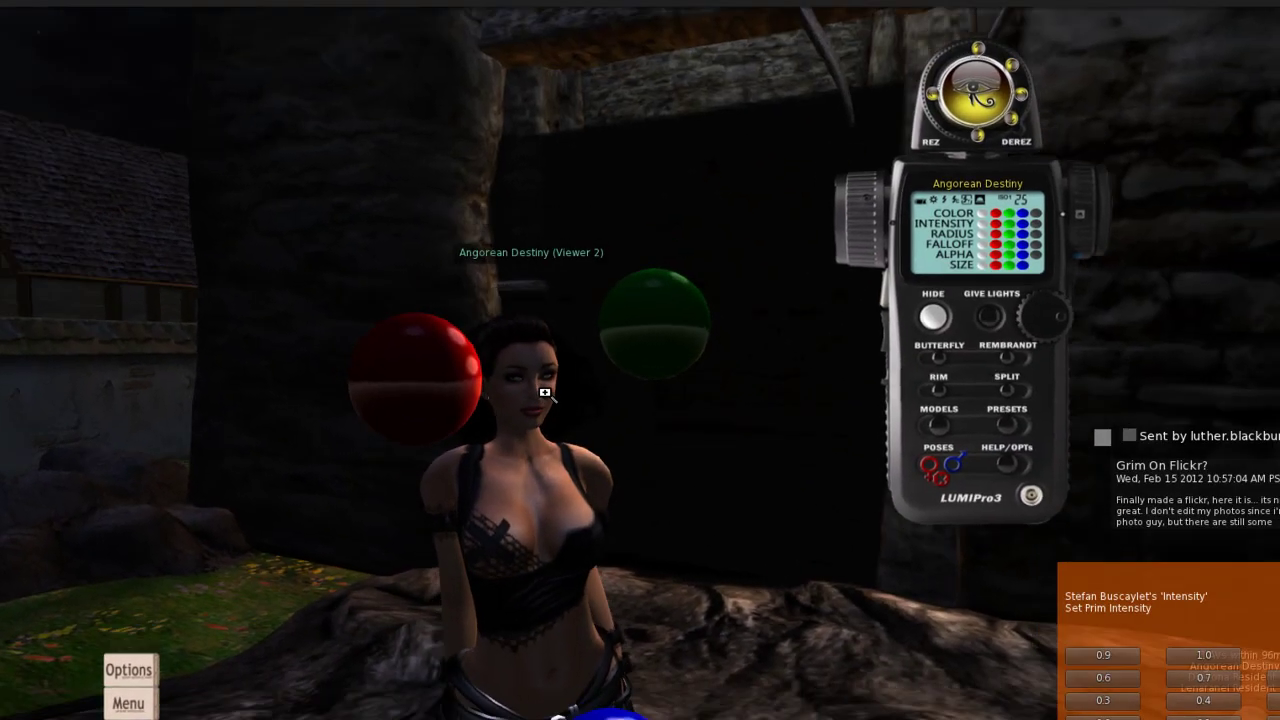
pyautogui.moveTo(545, 392)
pyautogui.keyDown('alt'); pyautogui.mouseDown()
pyautogui.moveTo(534, 402)
pyautogui.moveTo(546, 397)
pyautogui.mouseUp(); pyautogui.keyUp('alt')
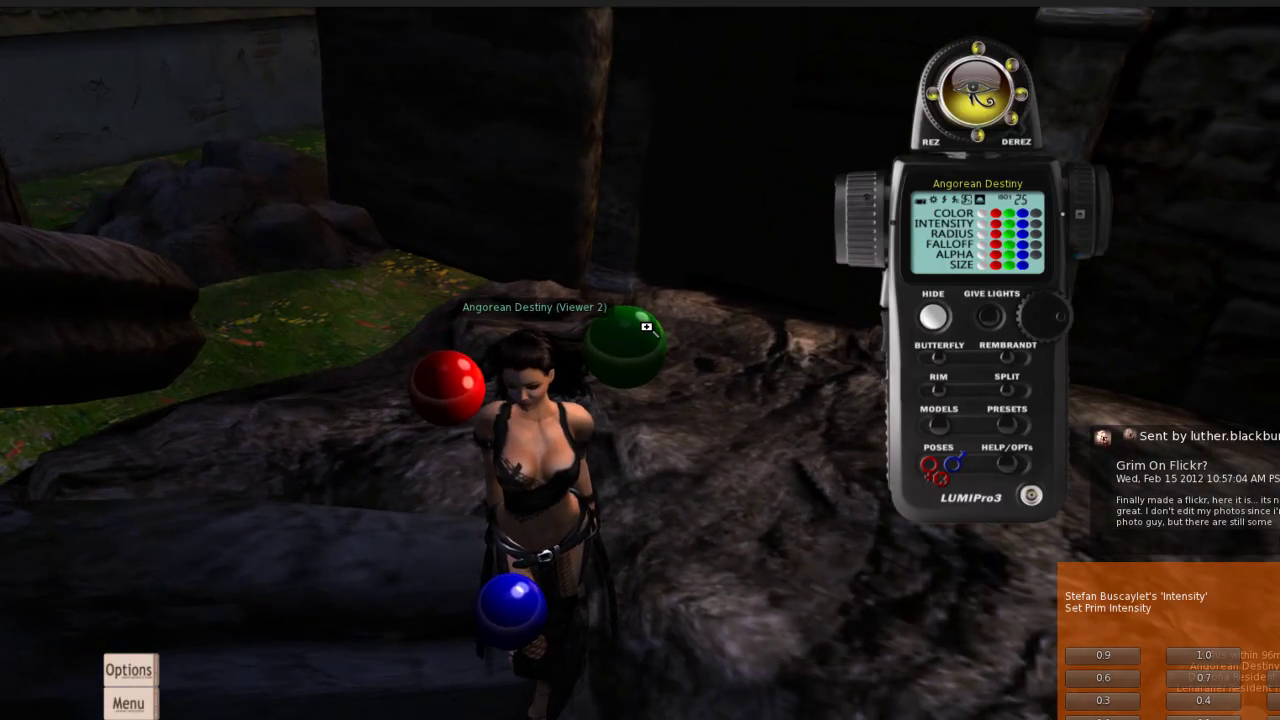
pyautogui.moveTo(543, 390)
pyautogui.keyDown('ctrl'); pyautogui.keyDown('alt'); pyautogui.mouseDown()
pyautogui.moveTo(594, 389)
pyautogui.moveTo(544, 392)
pyautogui.mouseUp(); pyautogui.keyUp('alt'); pyautogui.keyUp('ctrl')
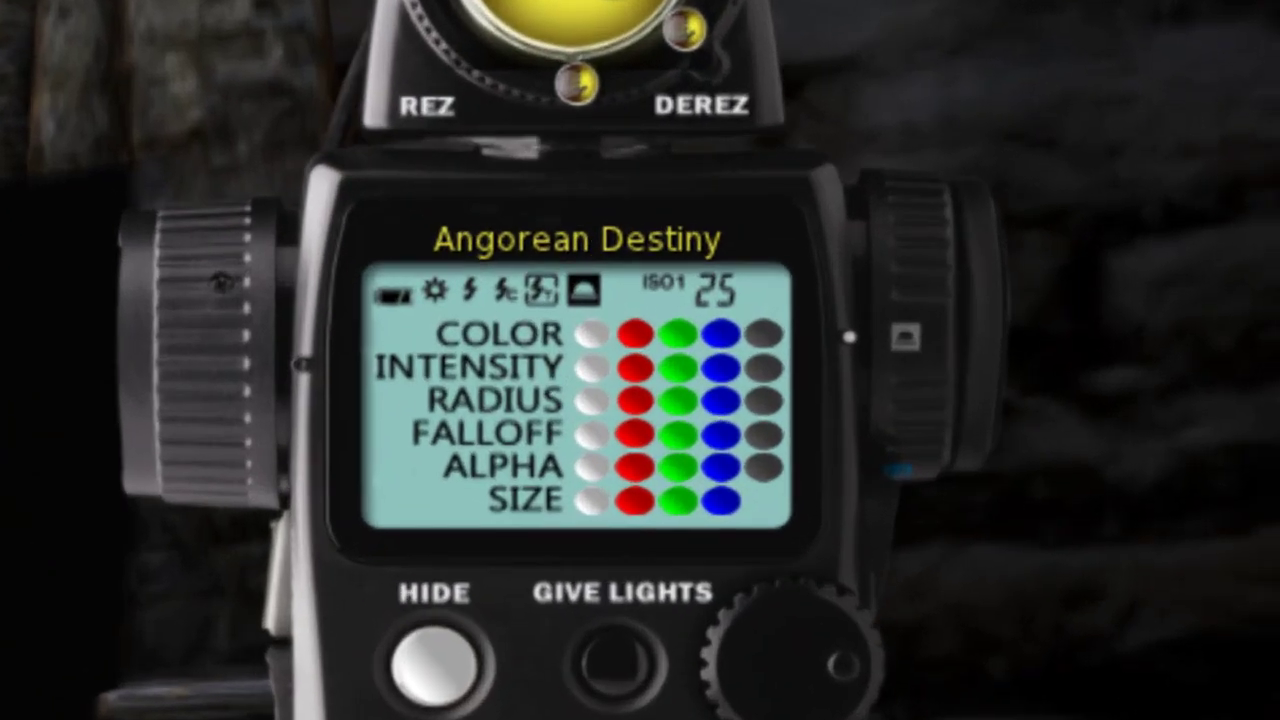
# Set the green light's colour to Cyan and adjust its saturation, trying 1.50, 0.2, 0.5 and 0.6.
pyautogui.click(690, 335)
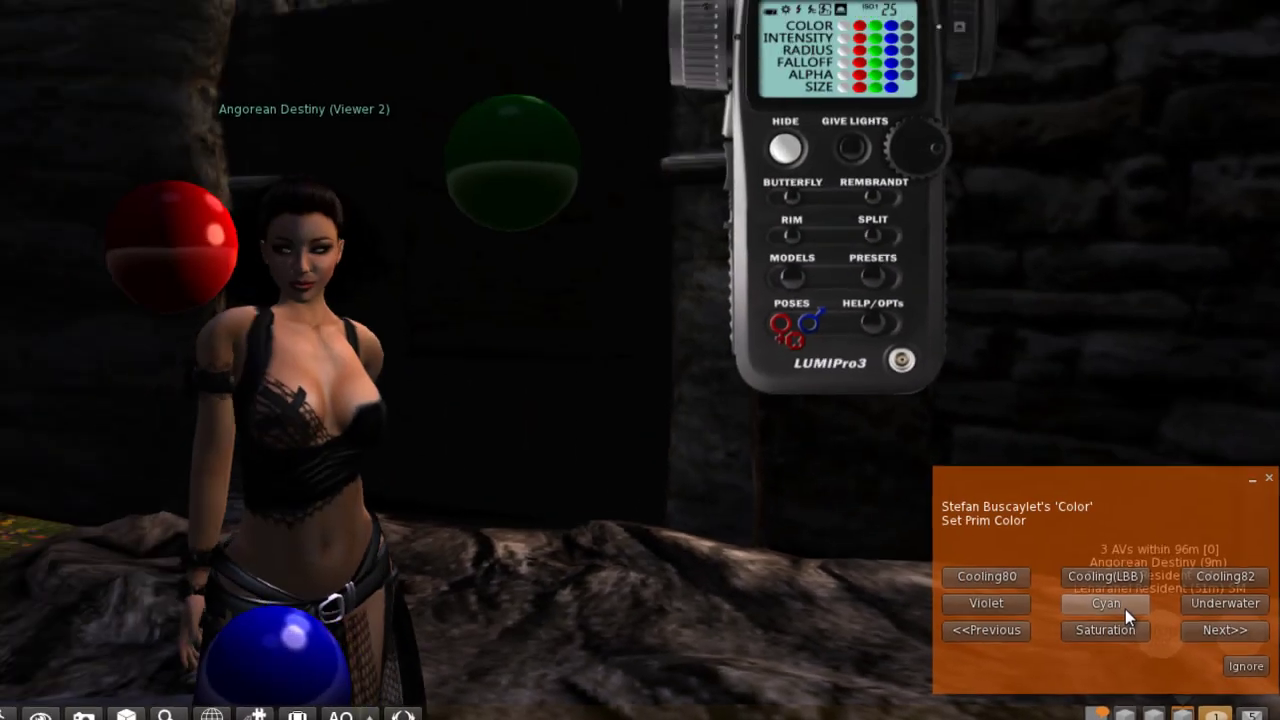
pyautogui.click(1125, 609)
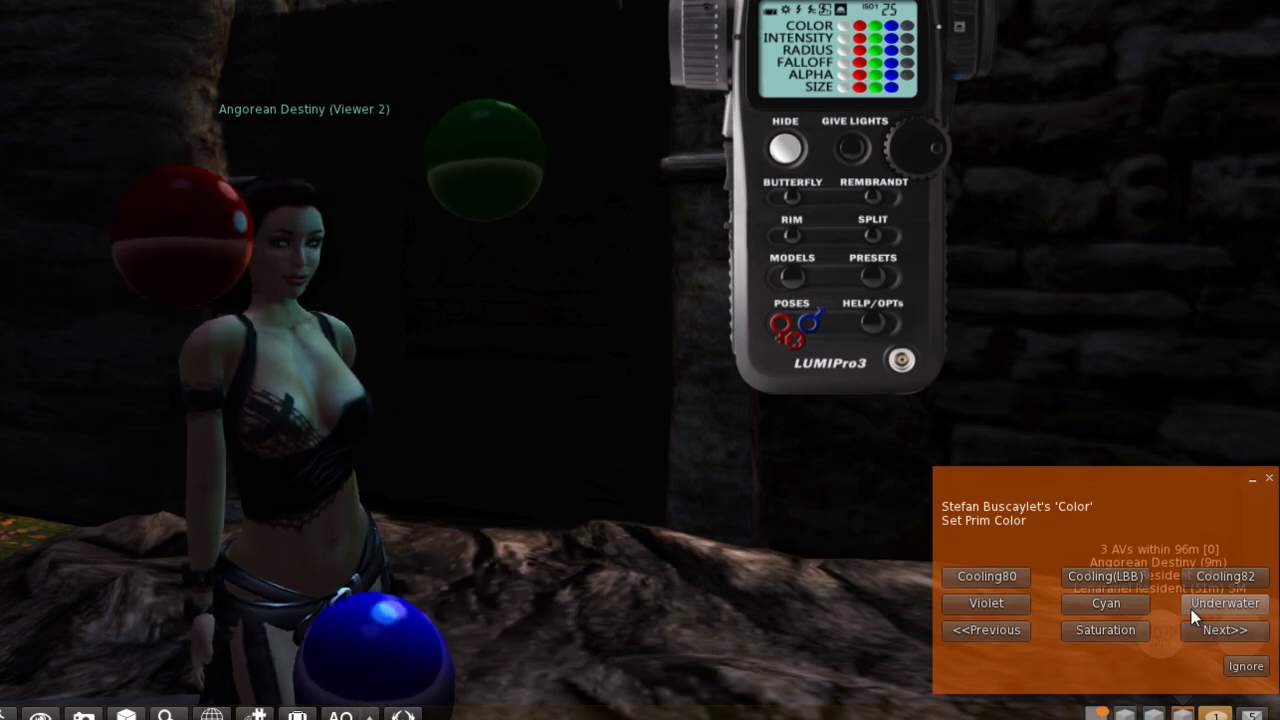
pyautogui.click(1104, 630)
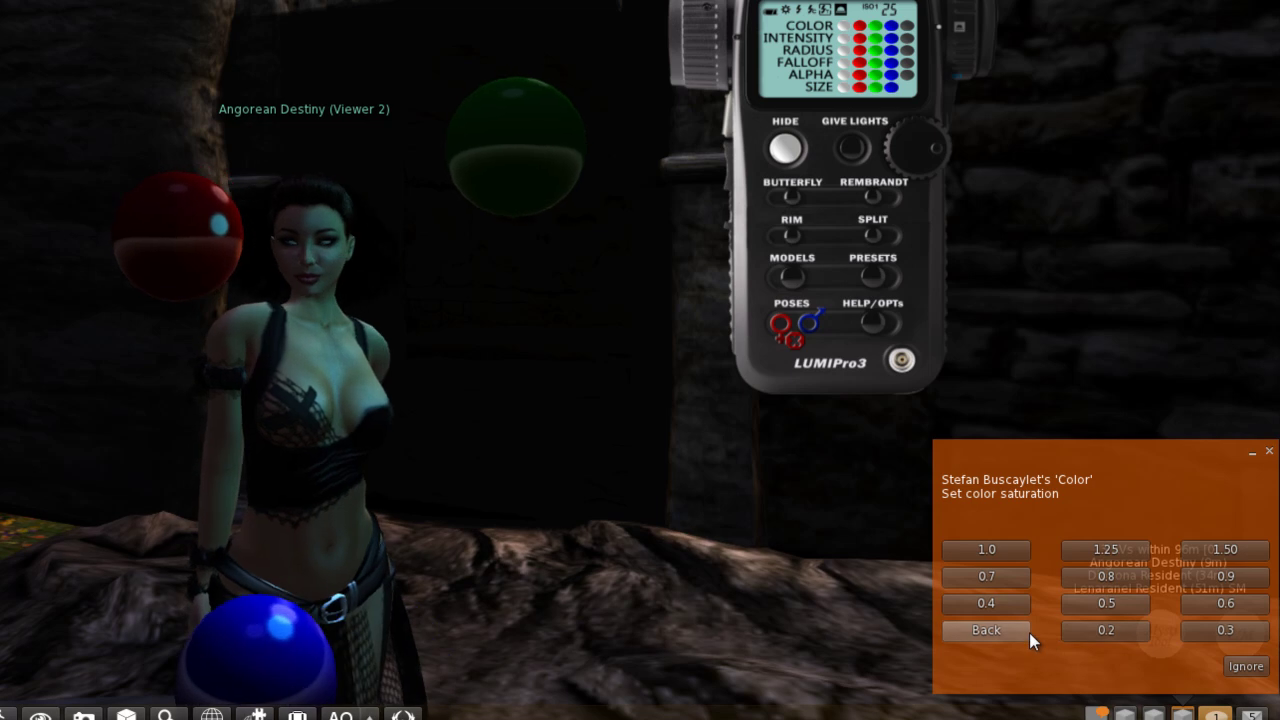
pyautogui.click(1226, 550)
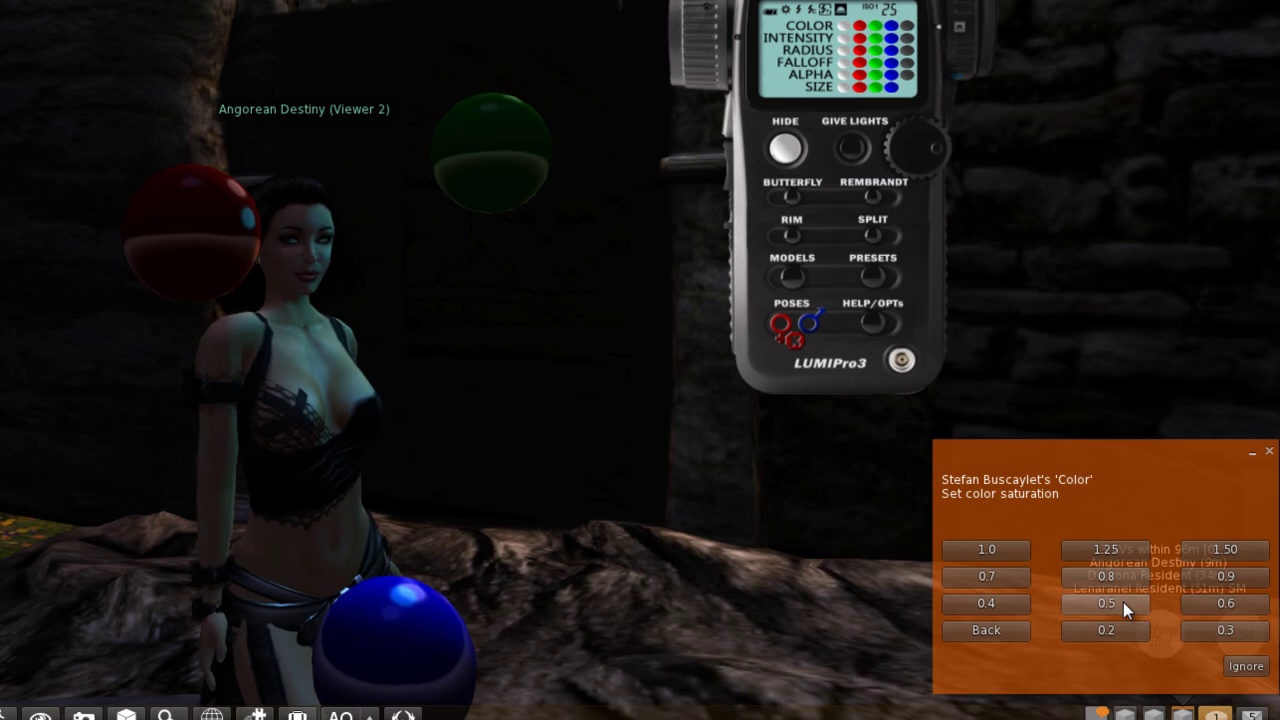
pyautogui.click(1115, 632)
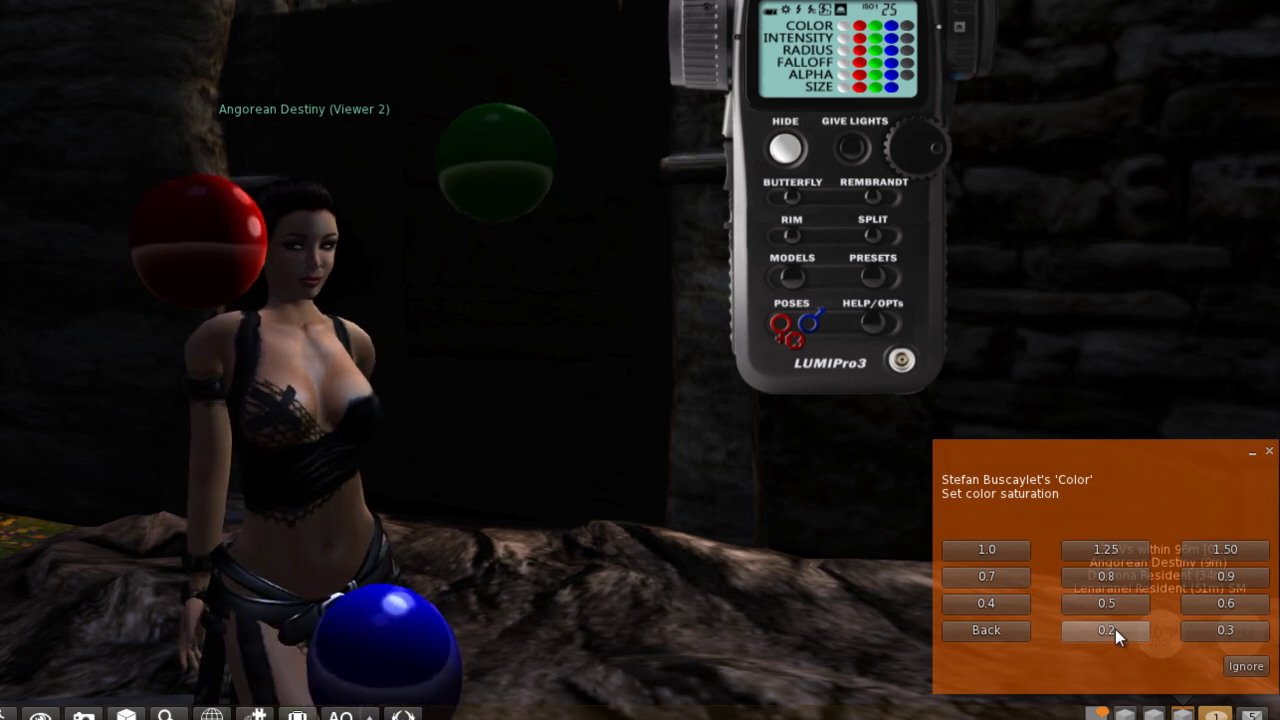
pyautogui.click(1119, 602)
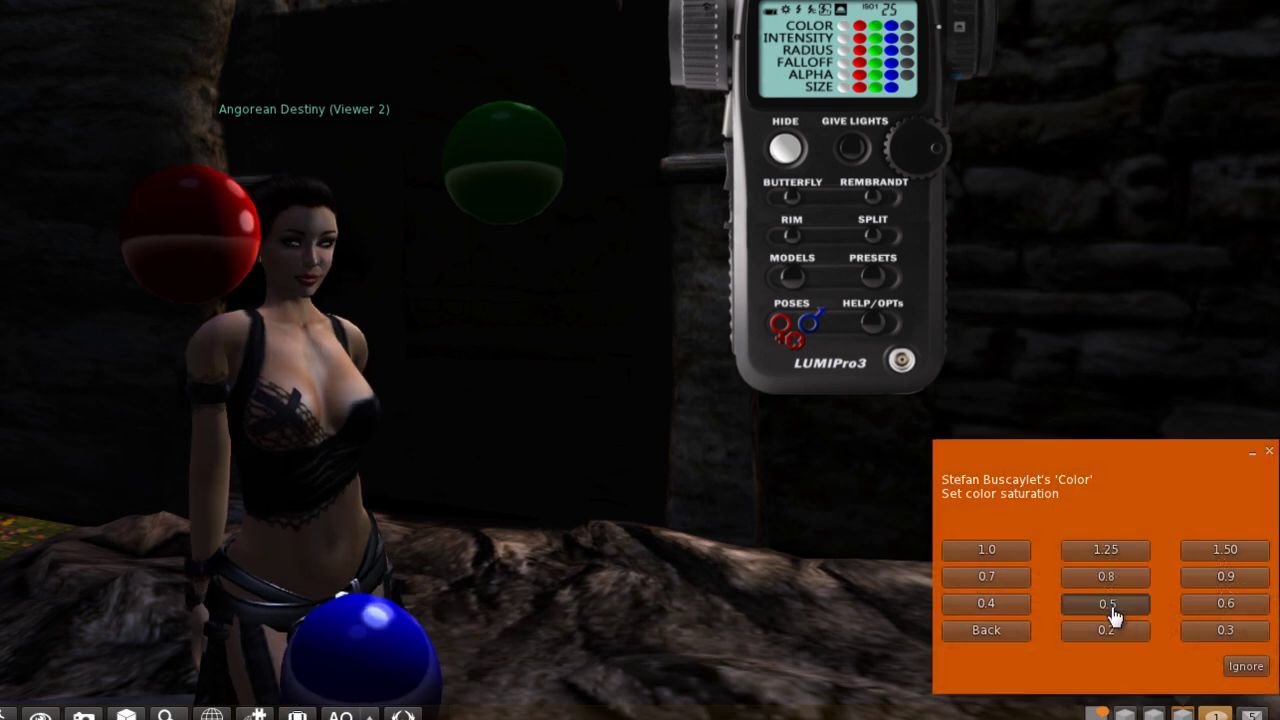
pyautogui.click(1240, 604)
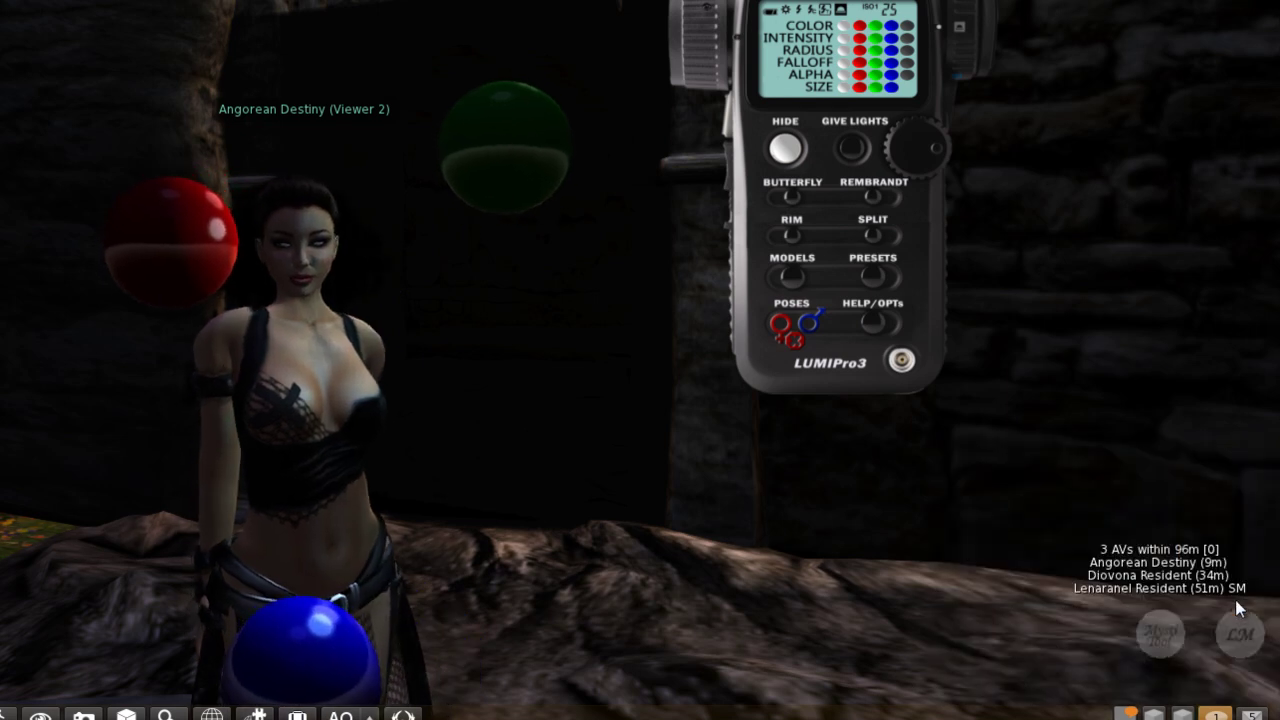
pyautogui.click(1148, 610)
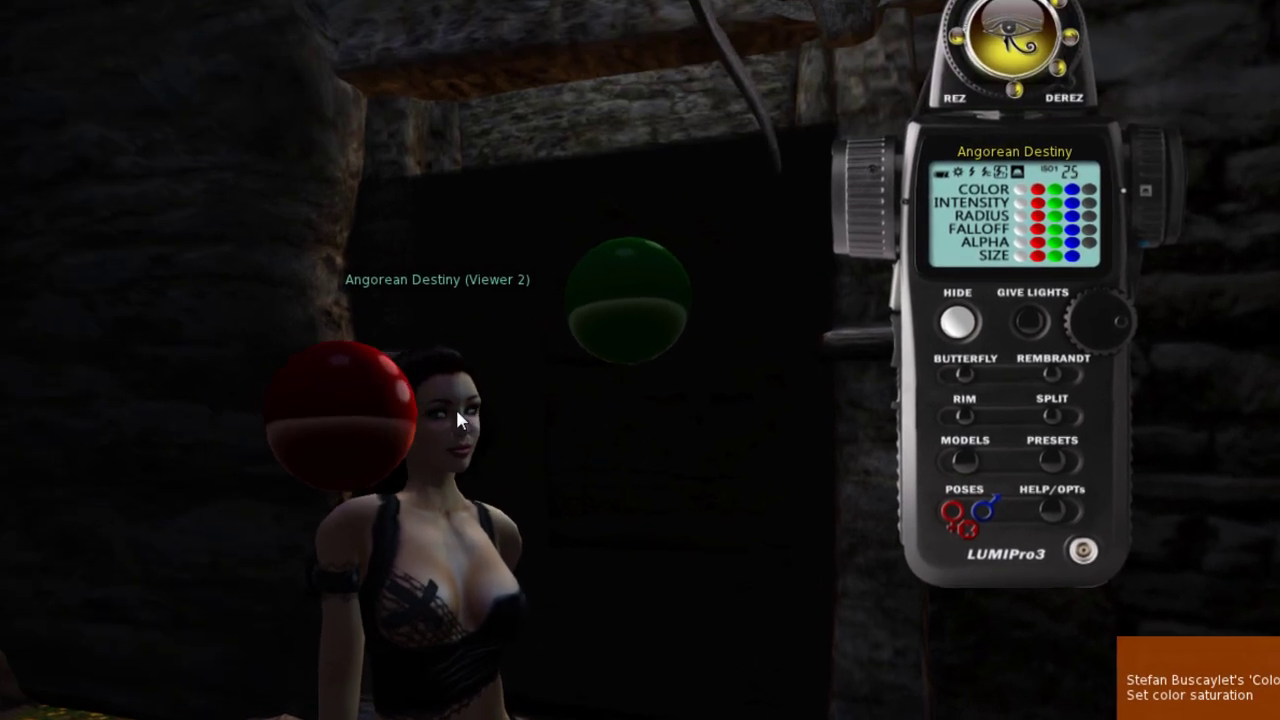
# Examine the tinted green light's effect on the model up close, from the front and from behind.
pyautogui.scroll(5, 330, 236)
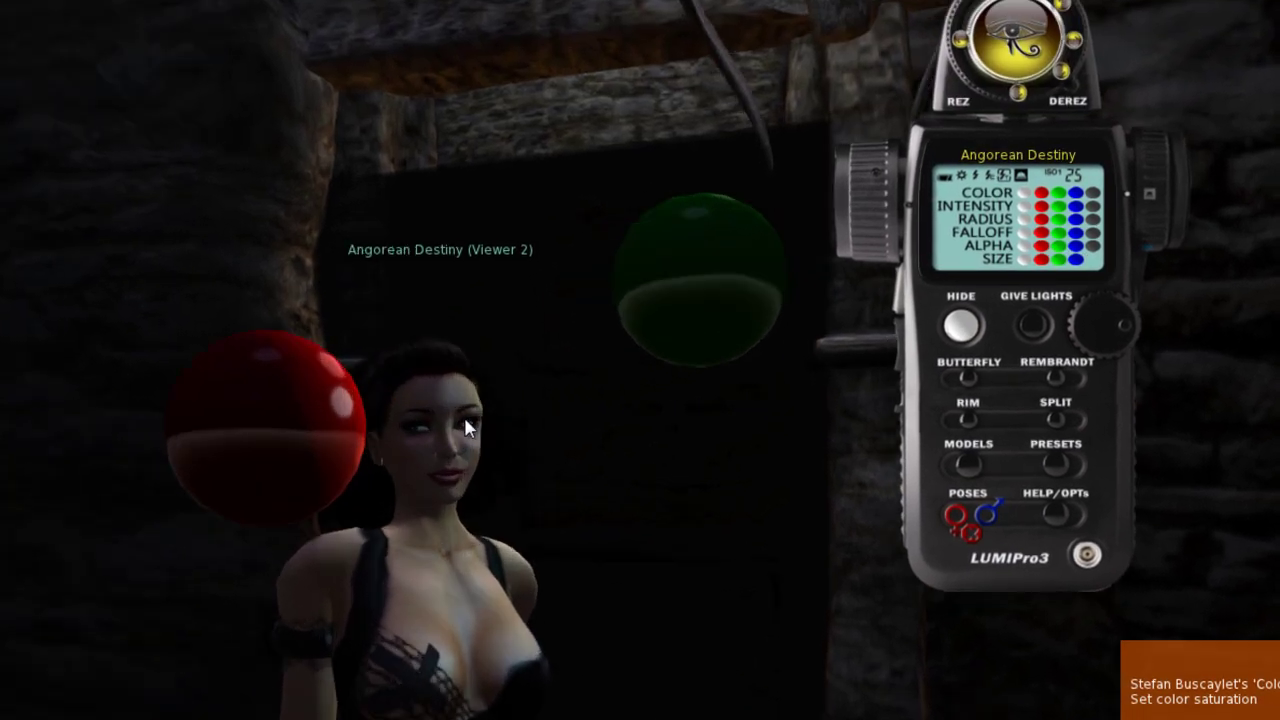
pyautogui.moveTo(465, 420); pyautogui.dragTo(490, 400)
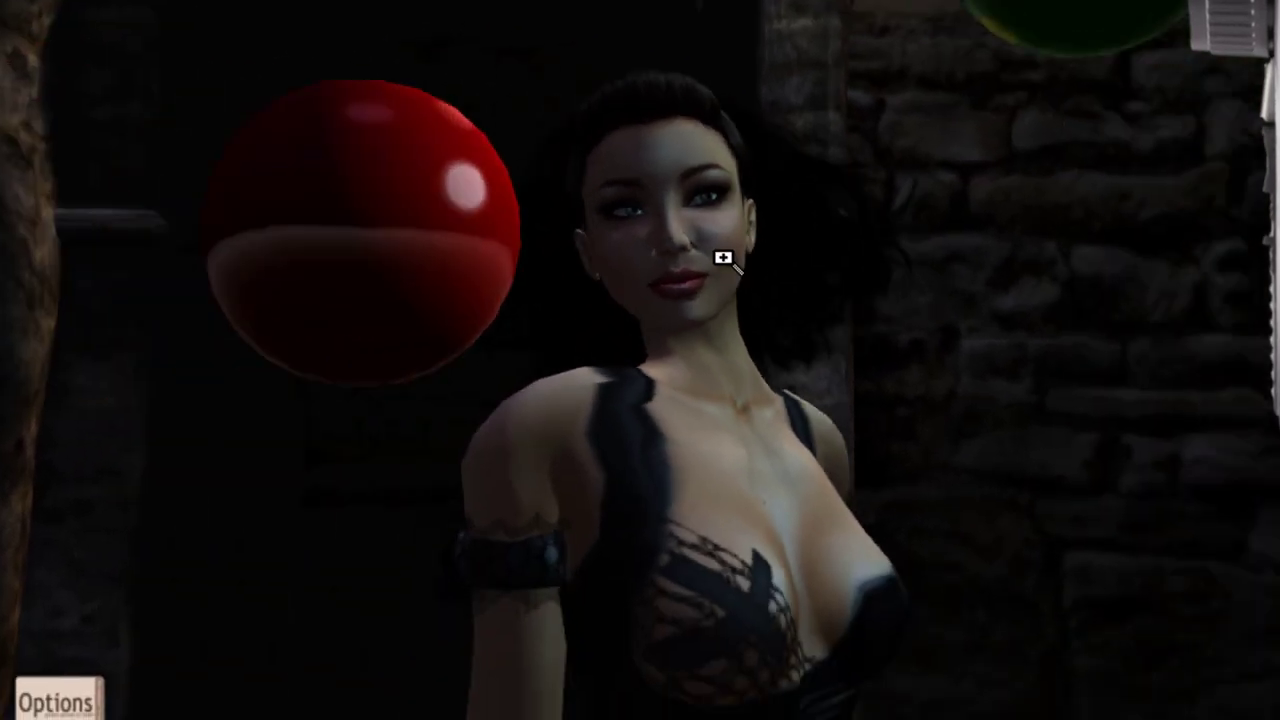
pyautogui.moveTo(723, 258); pyautogui.dragTo(715, 256)
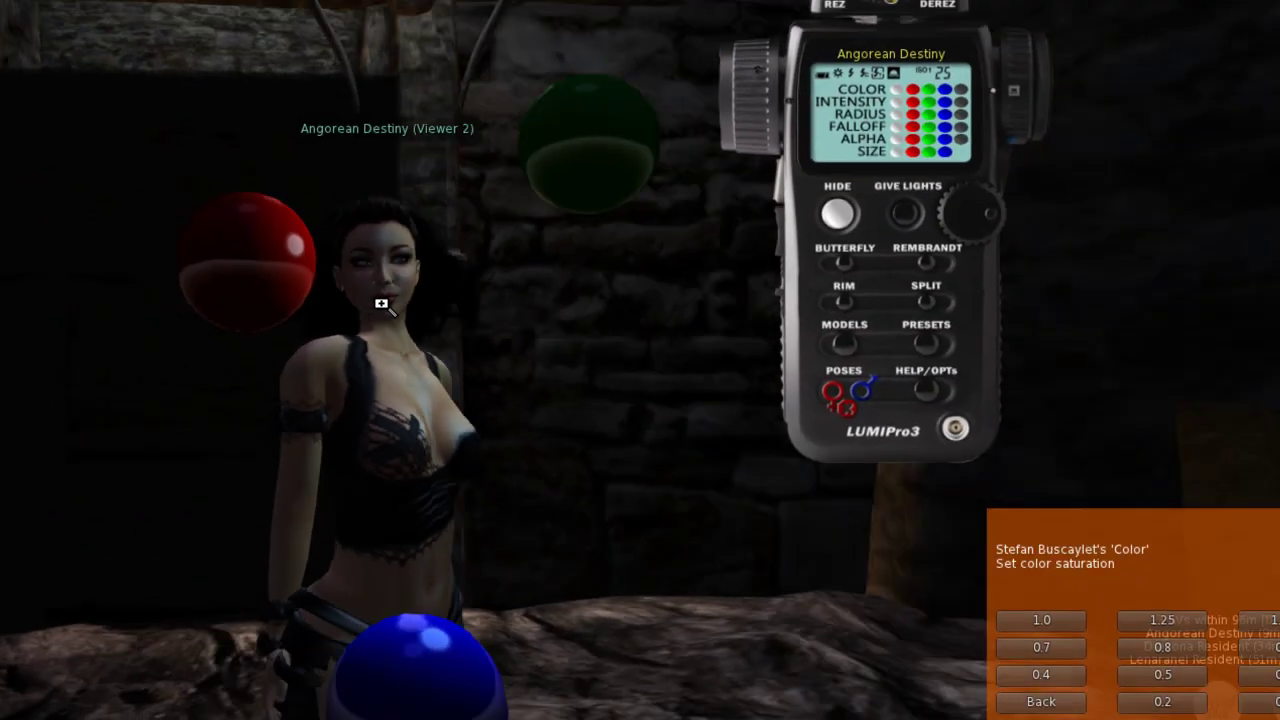
pyautogui.moveTo(381, 303); pyautogui.dragTo(379, 307)
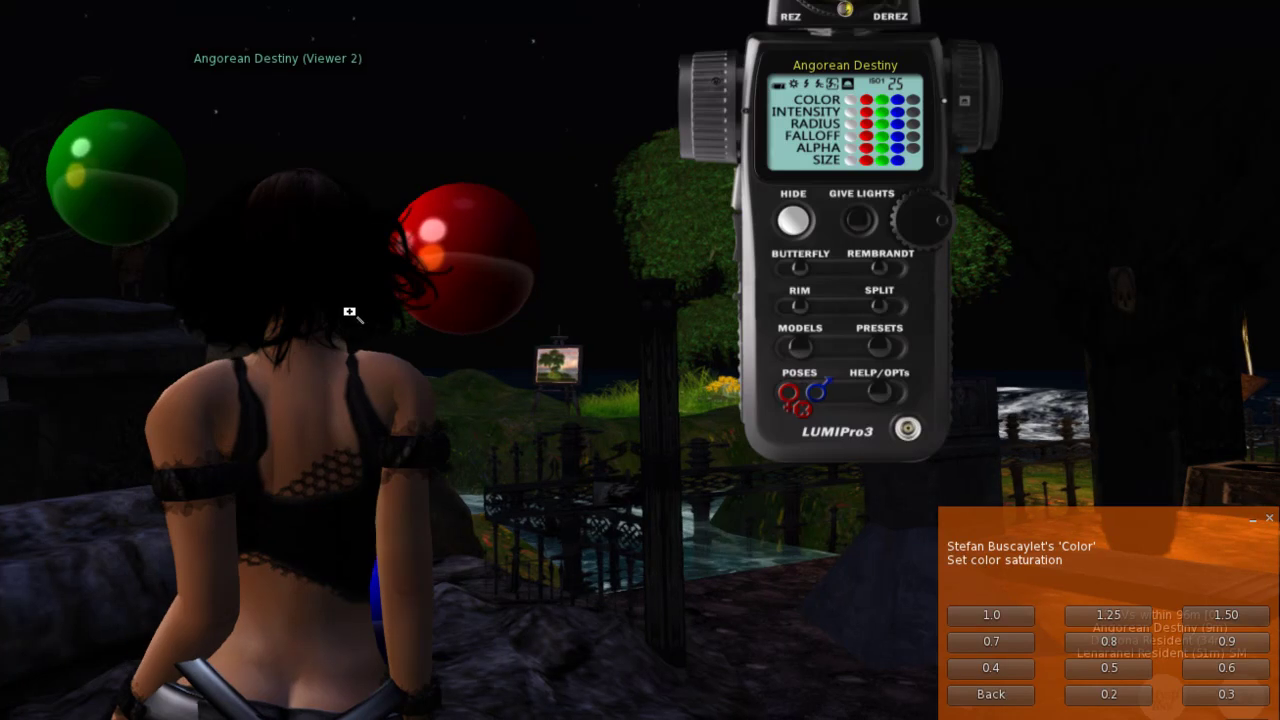
pyautogui.press('Escape')
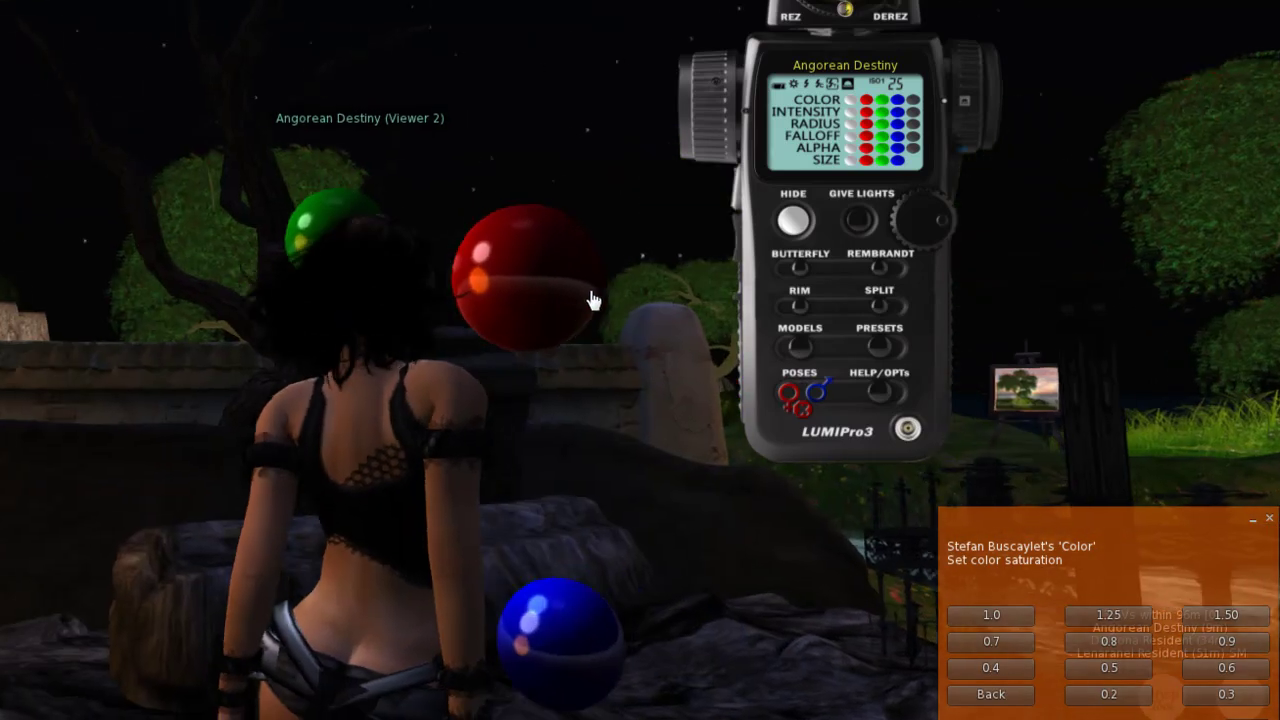
pyautogui.moveTo(370, 312)
pyautogui.mouseDown()
pyautogui.moveTo(326, 306)
pyautogui.moveTo(326, 320)
pyautogui.moveTo(352, 308)
pyautogui.mouseUp()
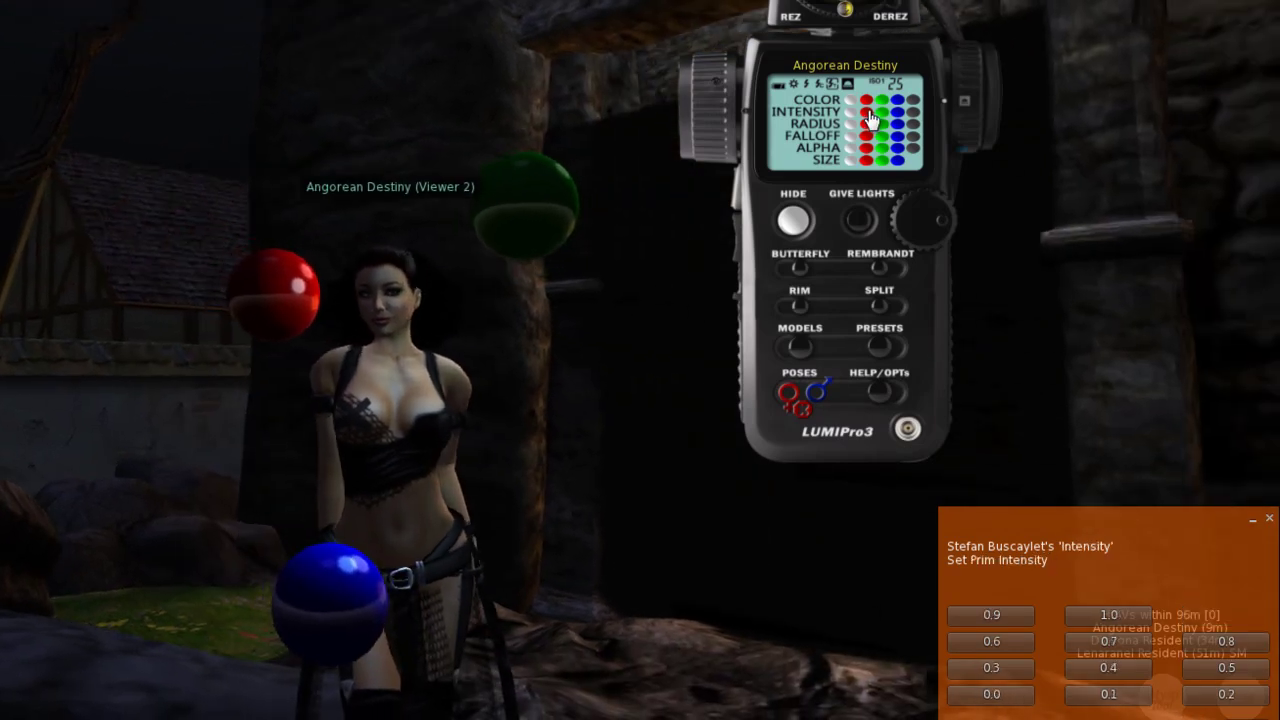
# Set the red light's intensity to 0.5 after trying 1.0 and 0.4.
pyautogui.click(1108, 614)
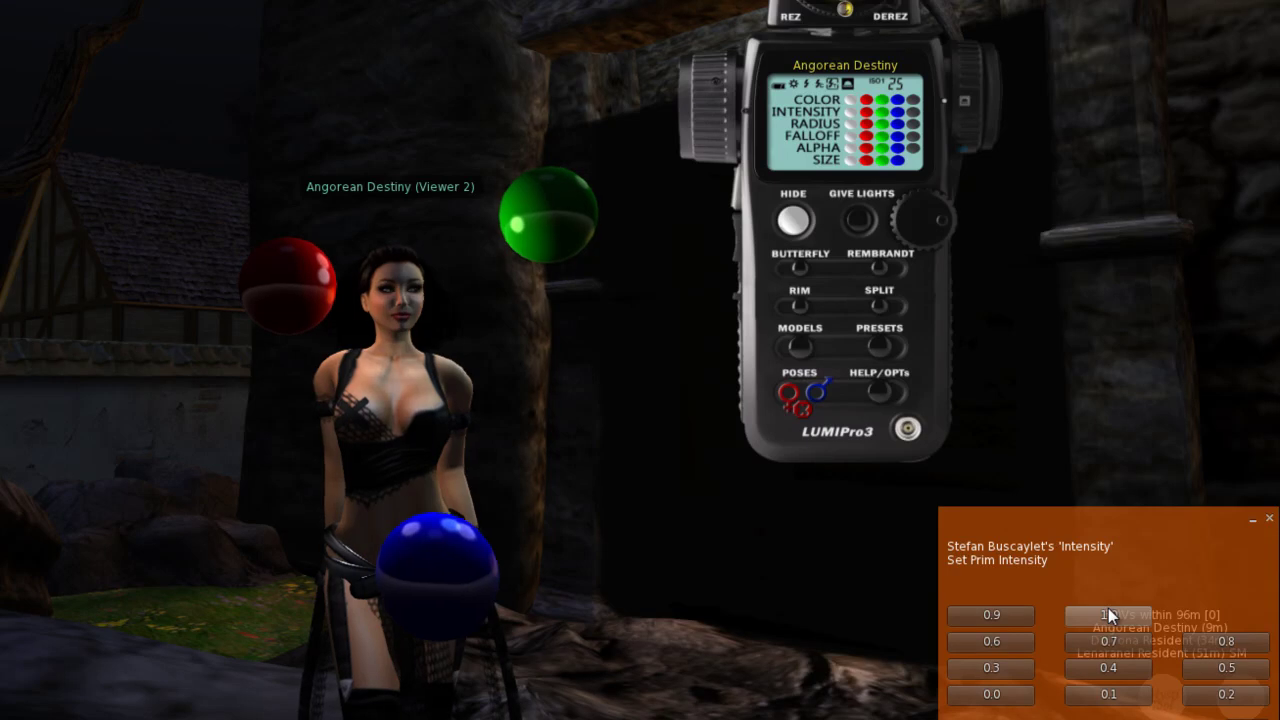
pyautogui.click(1103, 662)
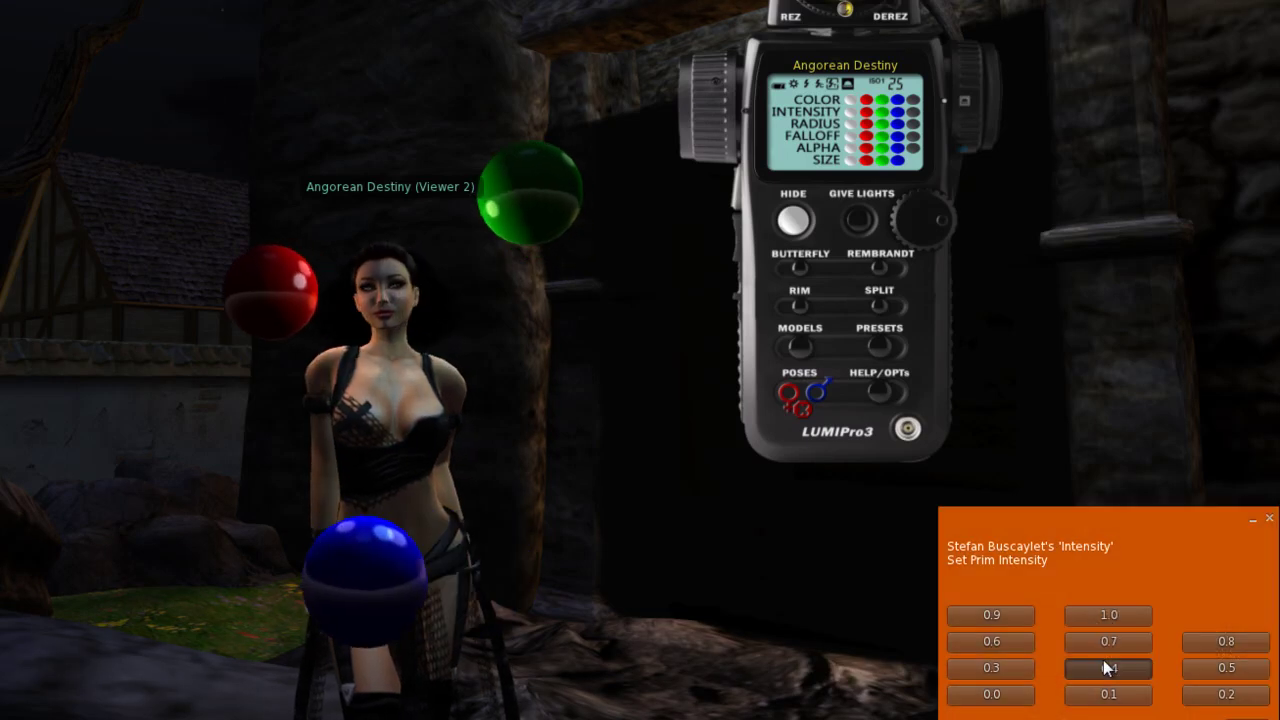
pyautogui.click(1222, 668)
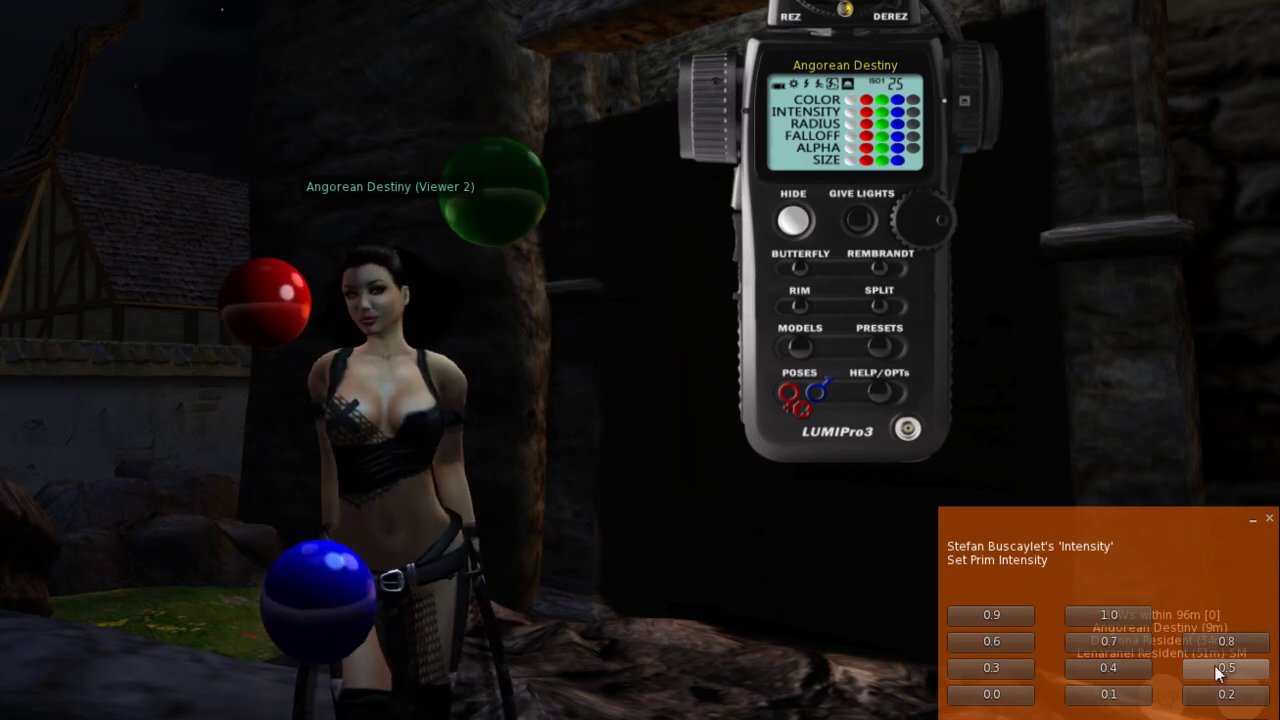
# Set the red light's colour to Orange and adjust its colour saturation.
pyautogui.moveTo(359, 326); pyautogui.dragTo(361, 298)
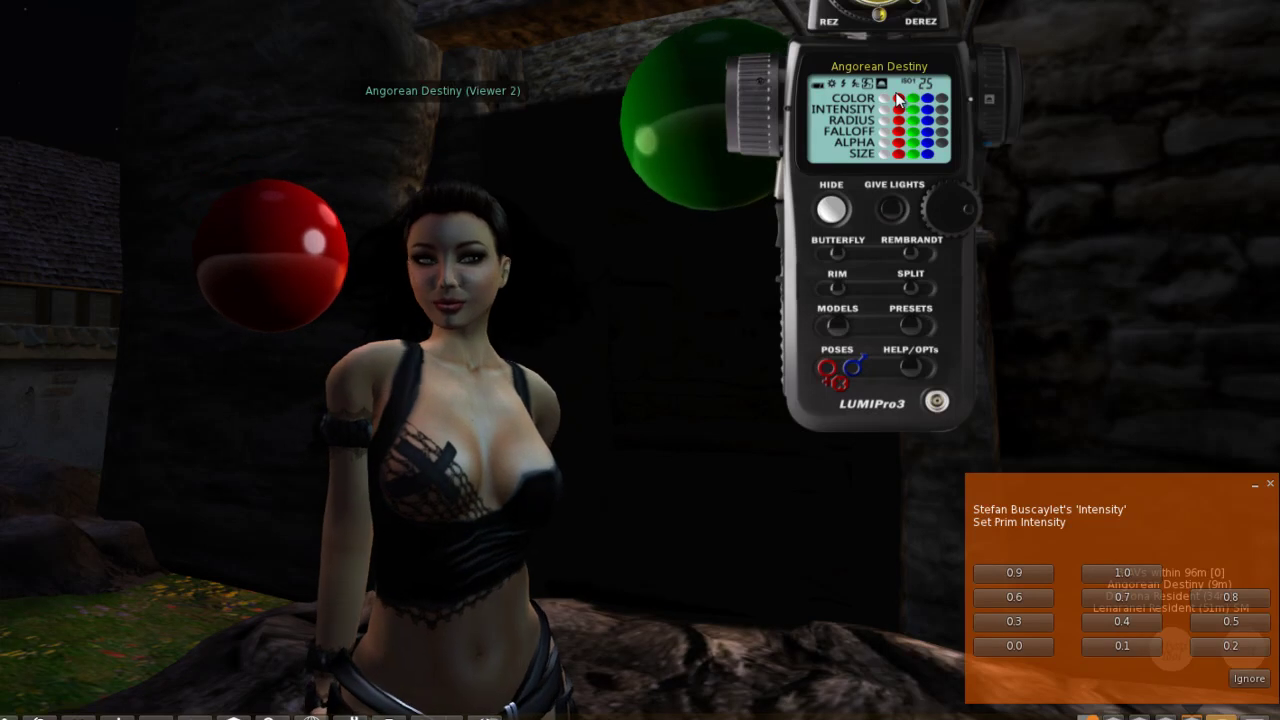
pyautogui.click(900, 106)
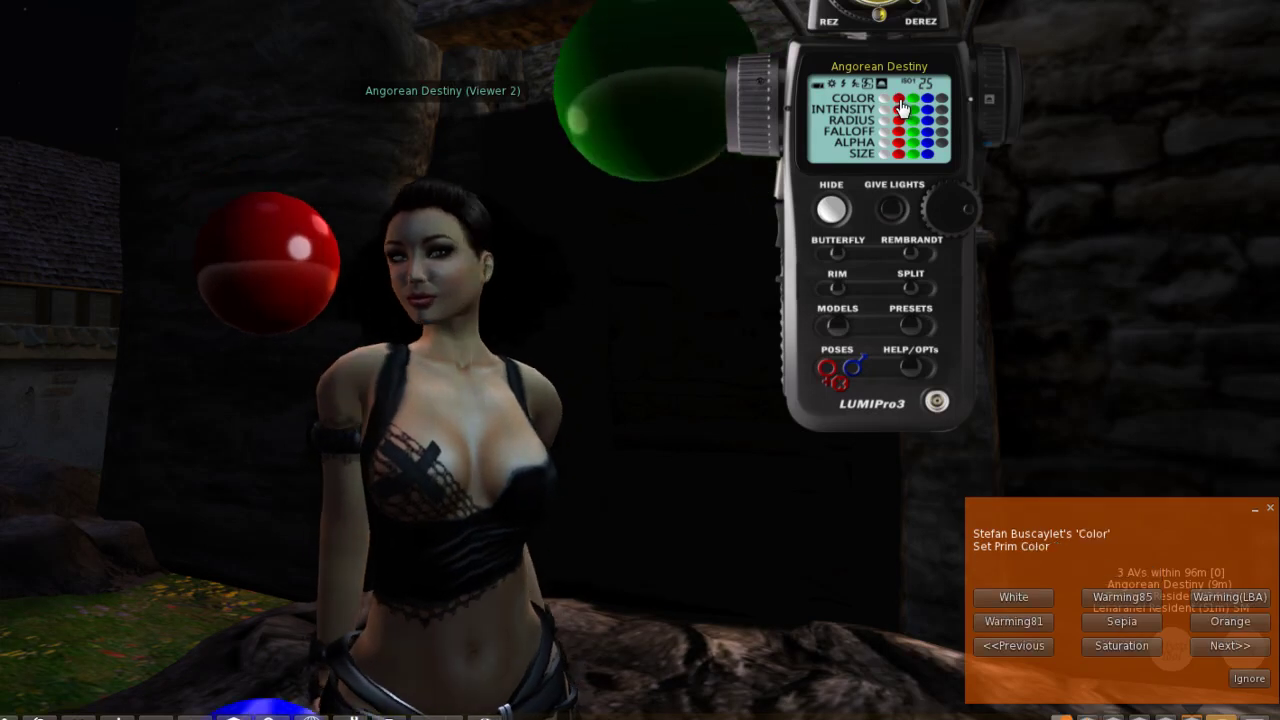
pyautogui.click(1232, 622)
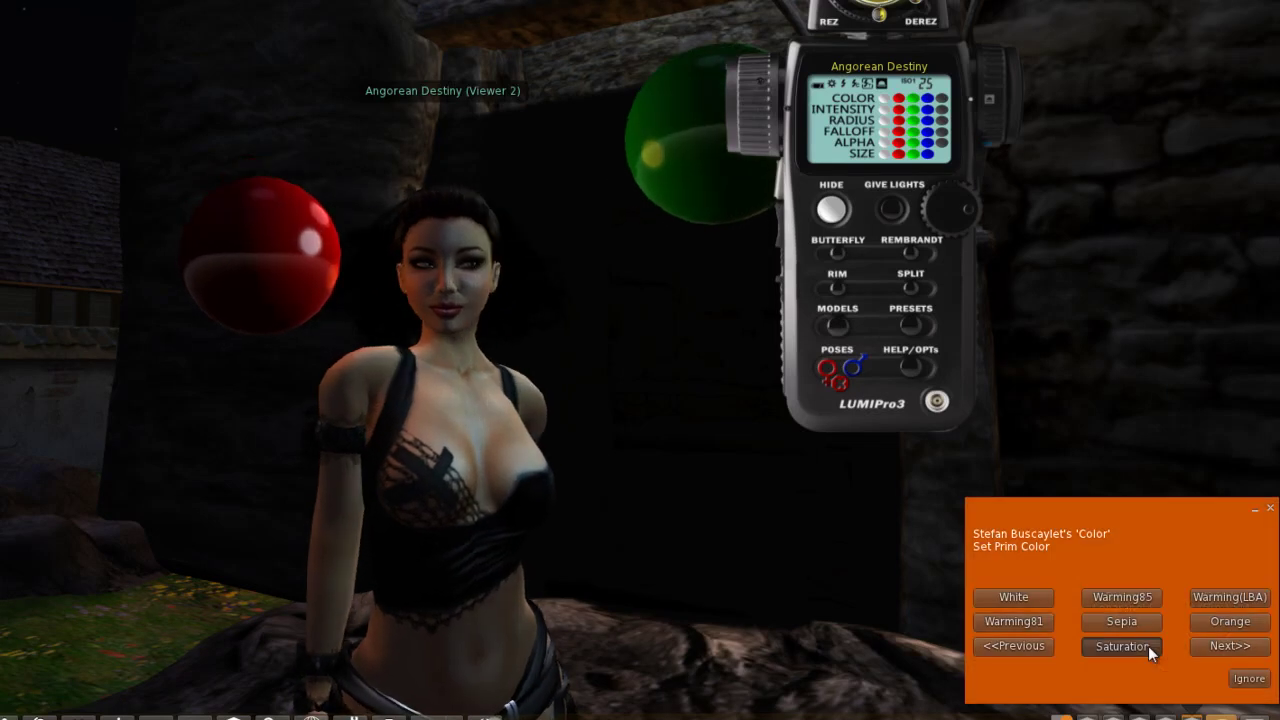
pyautogui.click(1148, 646)
pyautogui.click(1223, 623)
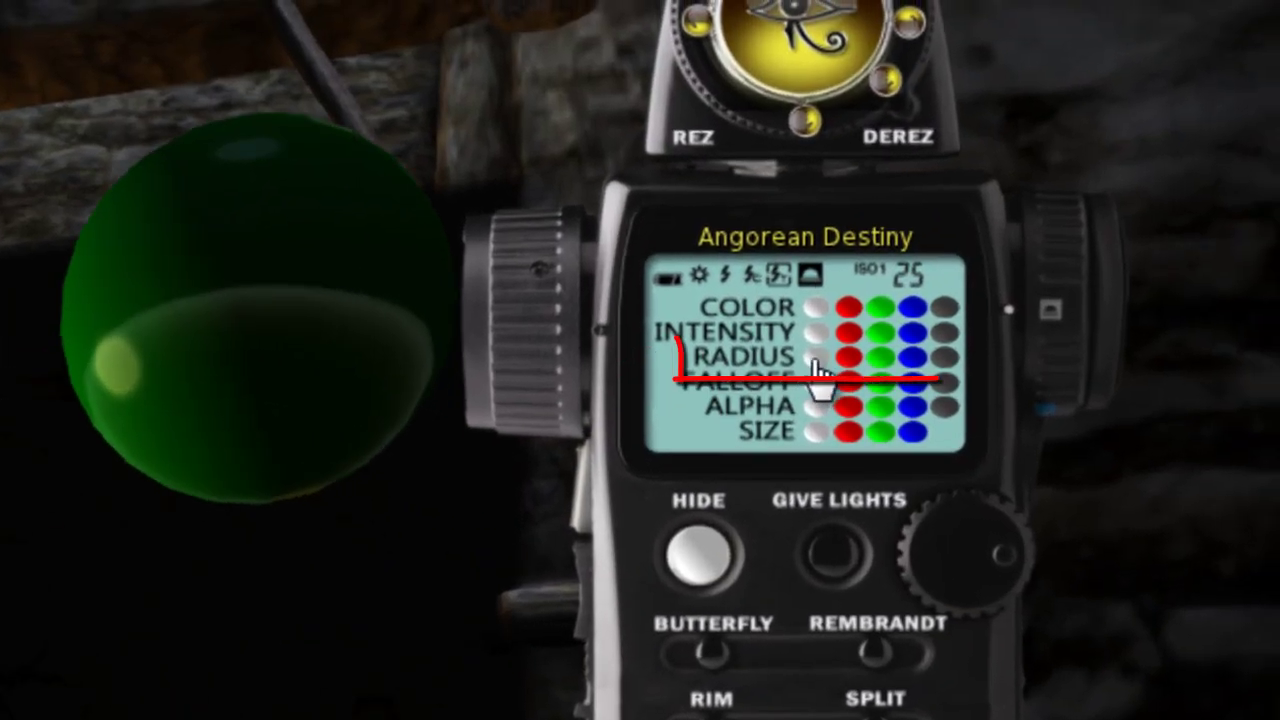
# Set the white light's radius to 0.25 after trying 20.0.
pyautogui.click(816, 364)
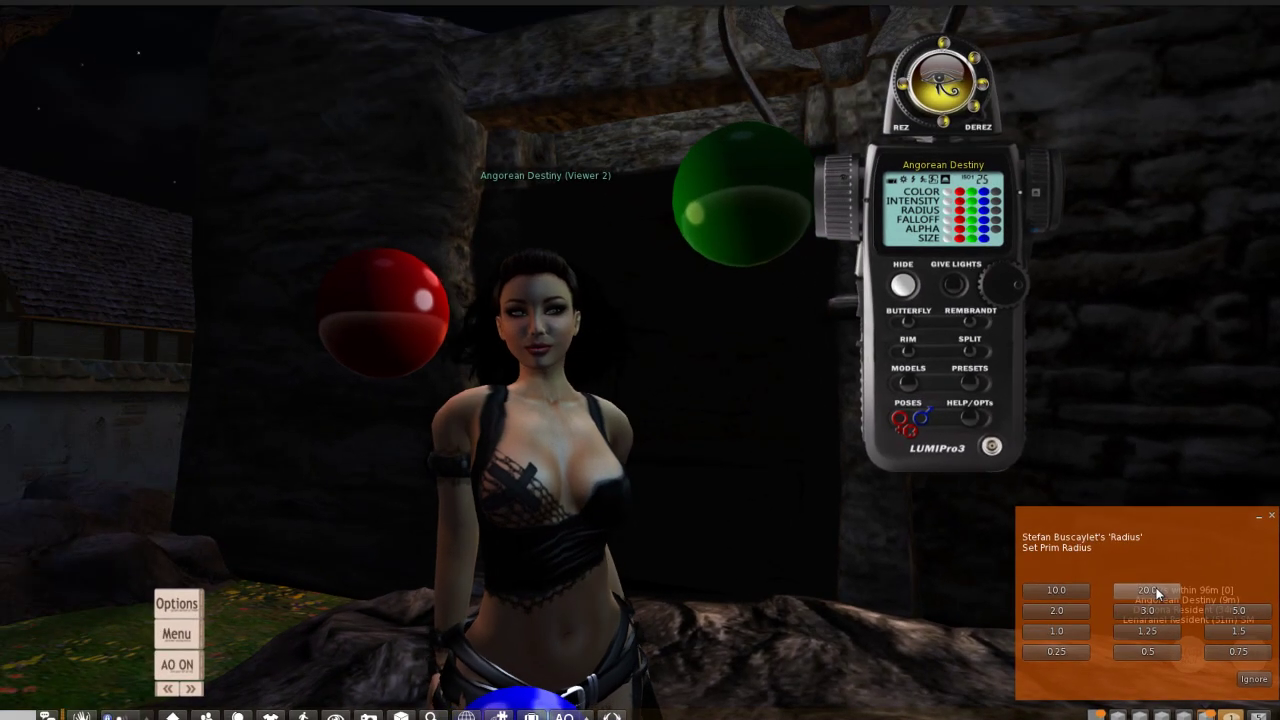
pyautogui.click(1150, 591)
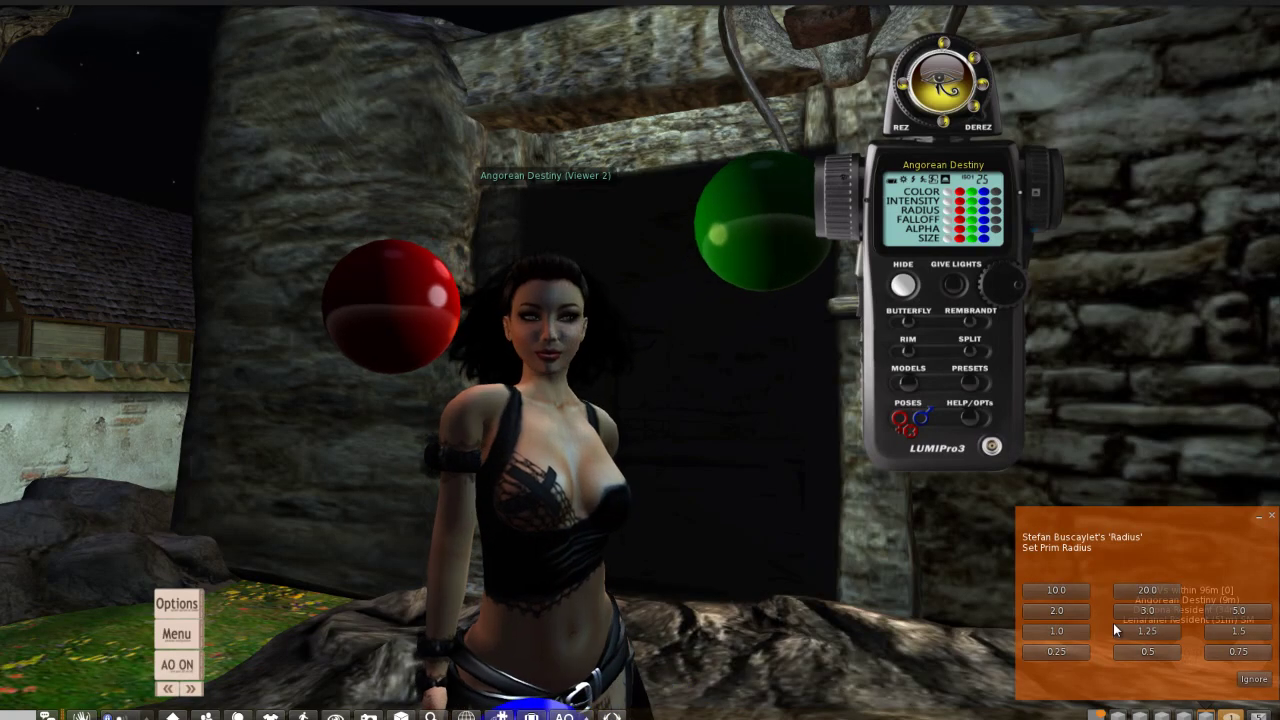
pyautogui.click(1074, 655)
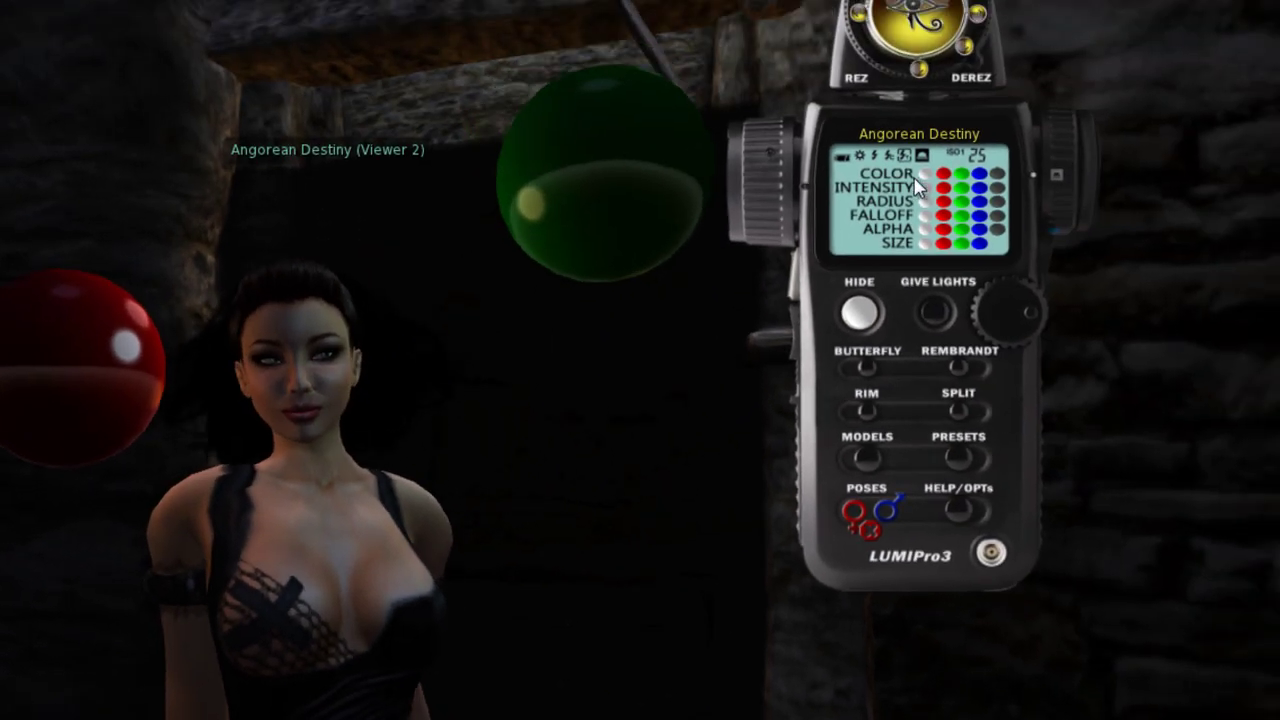
# Set the red light's radius to 0.25 and dismiss the radius choices.
pyautogui.click(942, 190)
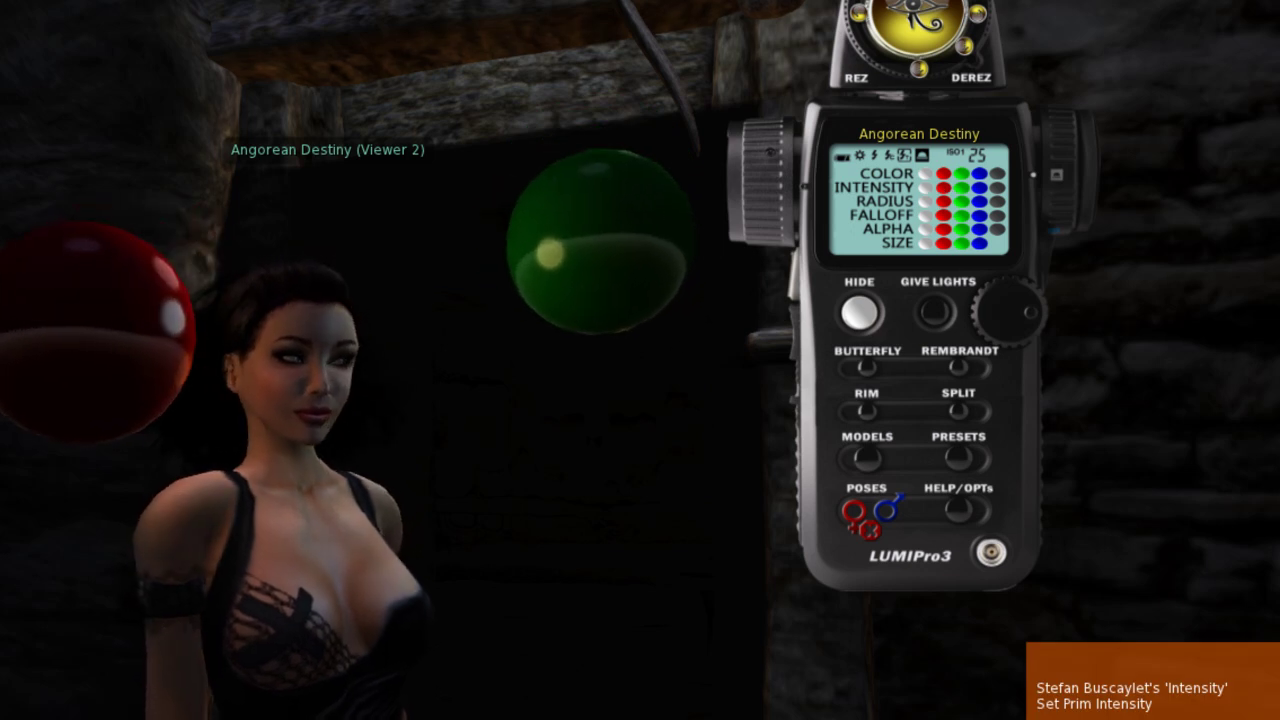
pyautogui.click(940, 205)
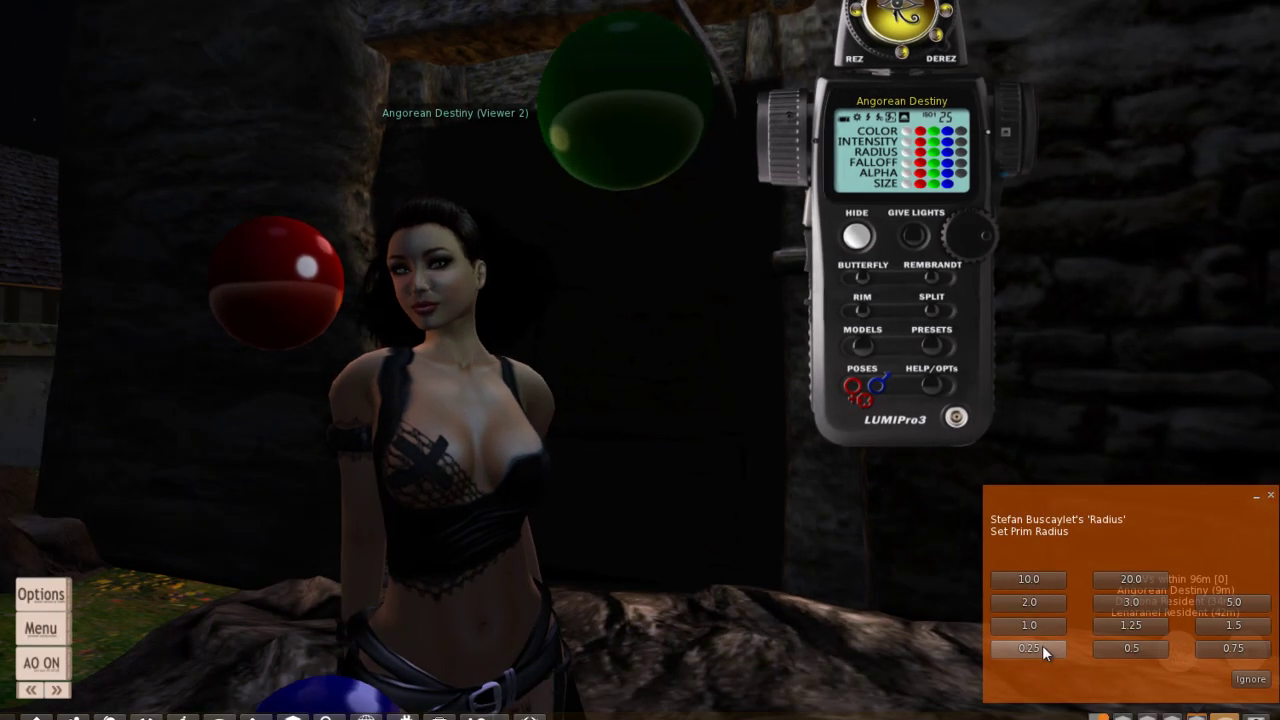
pyautogui.click(1047, 669)
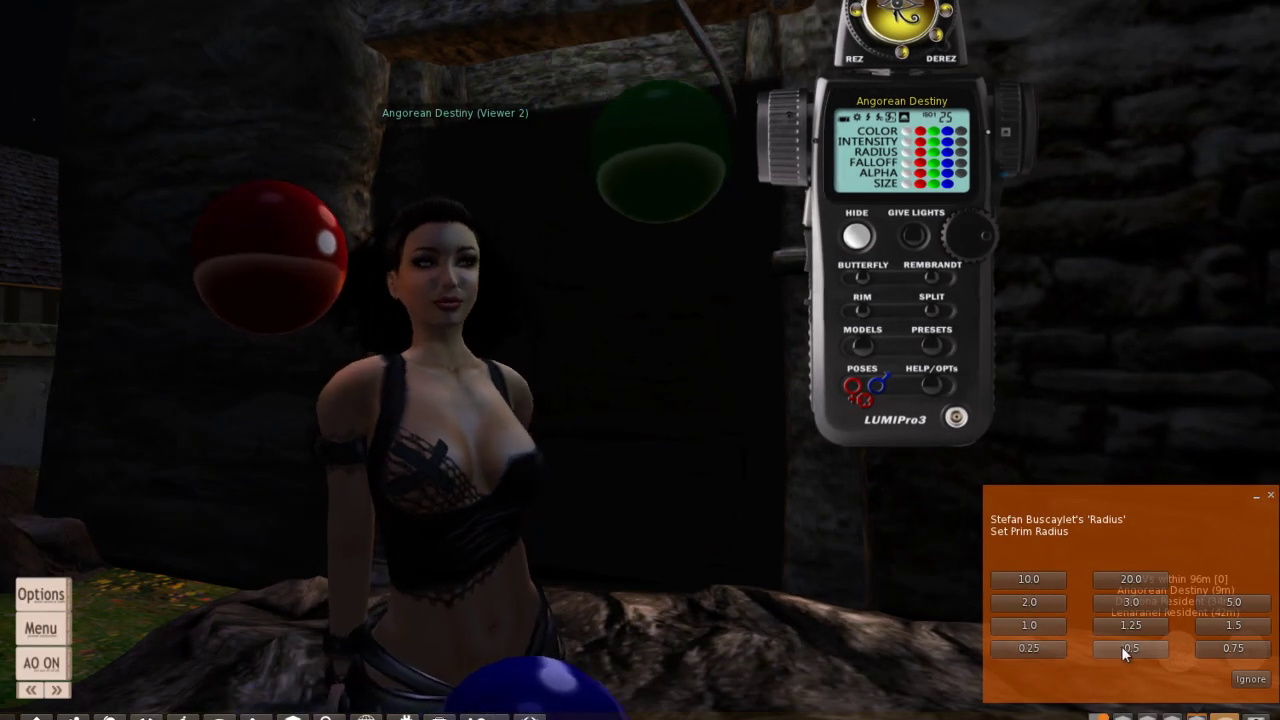
pyautogui.click(1250, 680)
# Set the blue light's intensity to 0.4 after trying 0.7, and dismiss the intensity choices.
pyautogui.moveTo(471, 460); pyautogui.dragTo(464, 312)
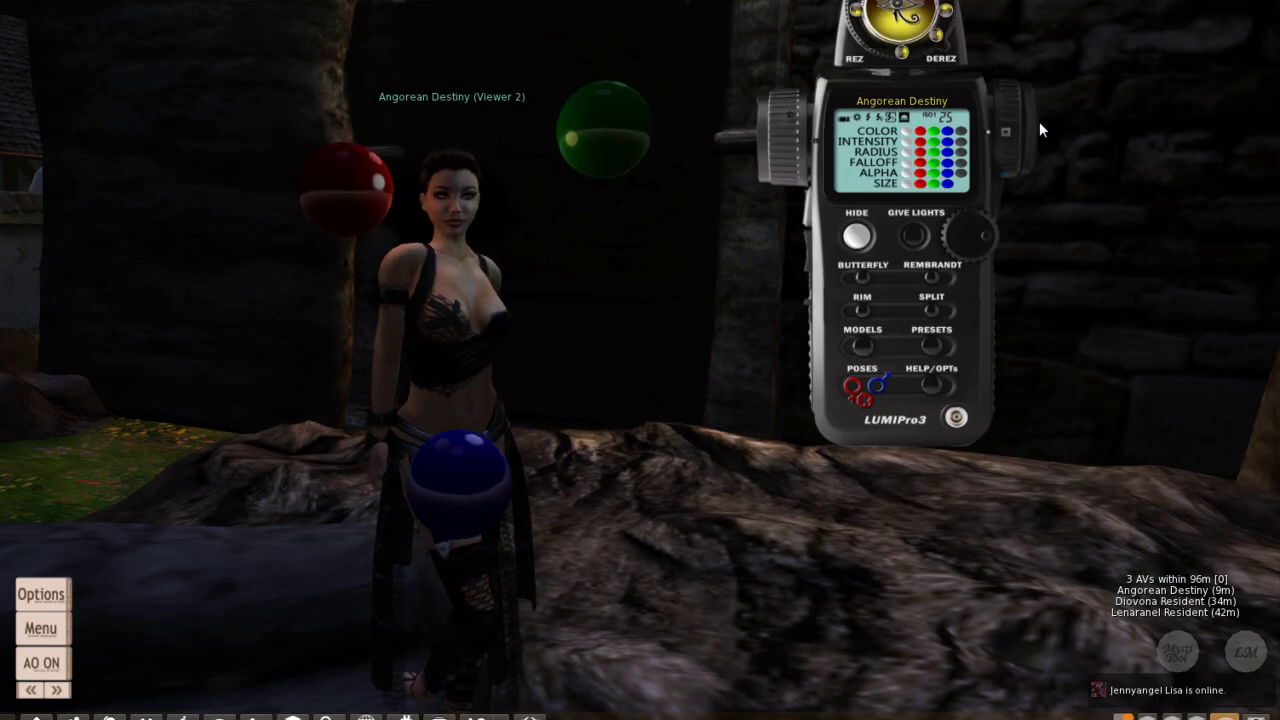
pyautogui.click(945, 143)
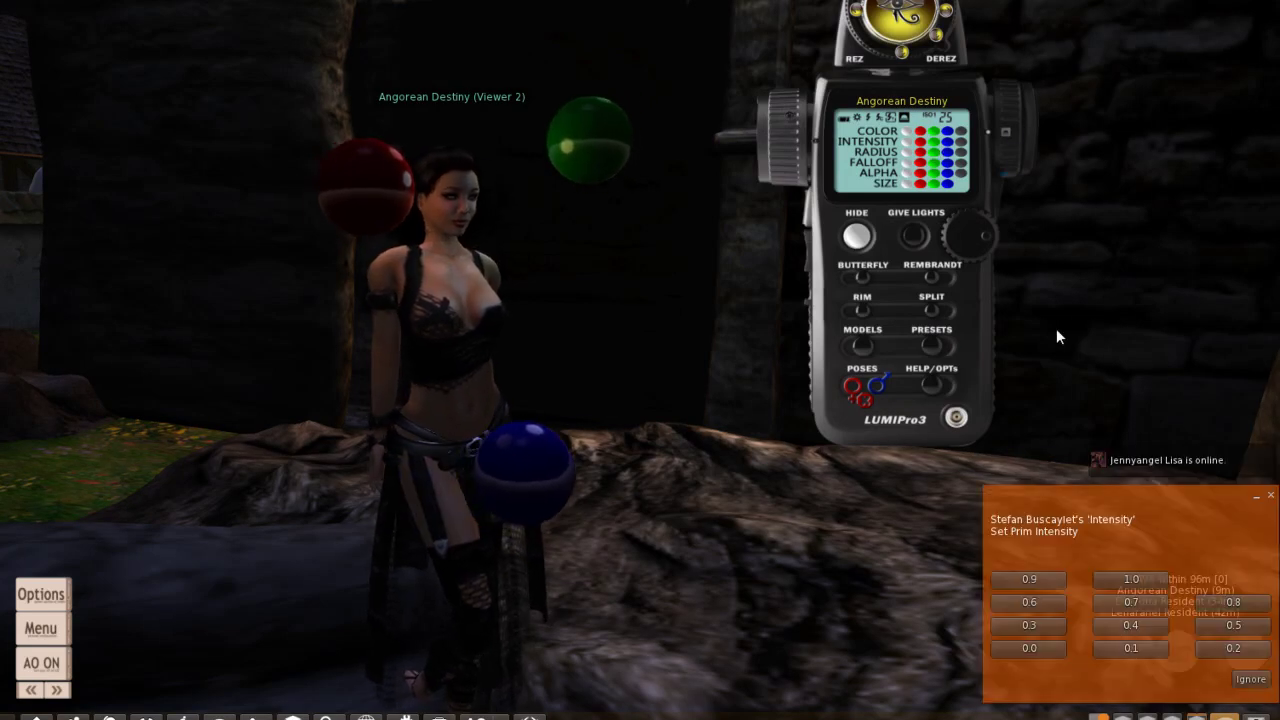
pyautogui.click(1134, 606)
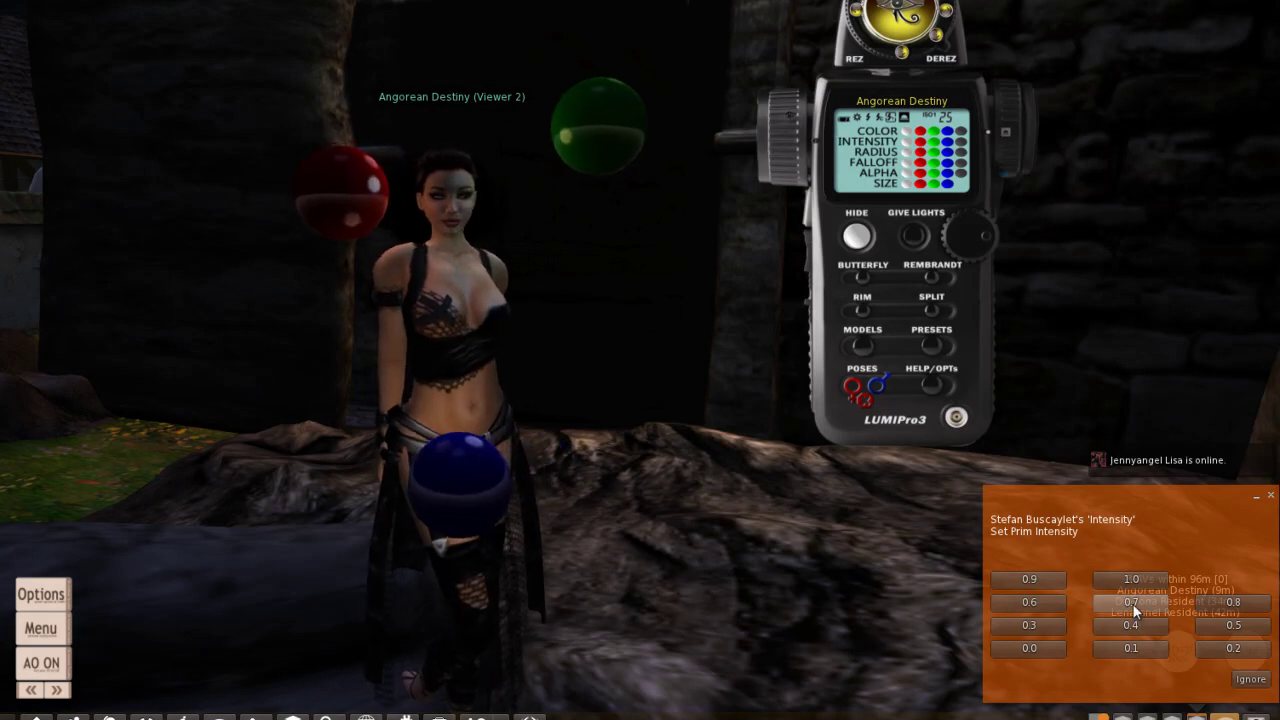
pyautogui.click(1115, 627)
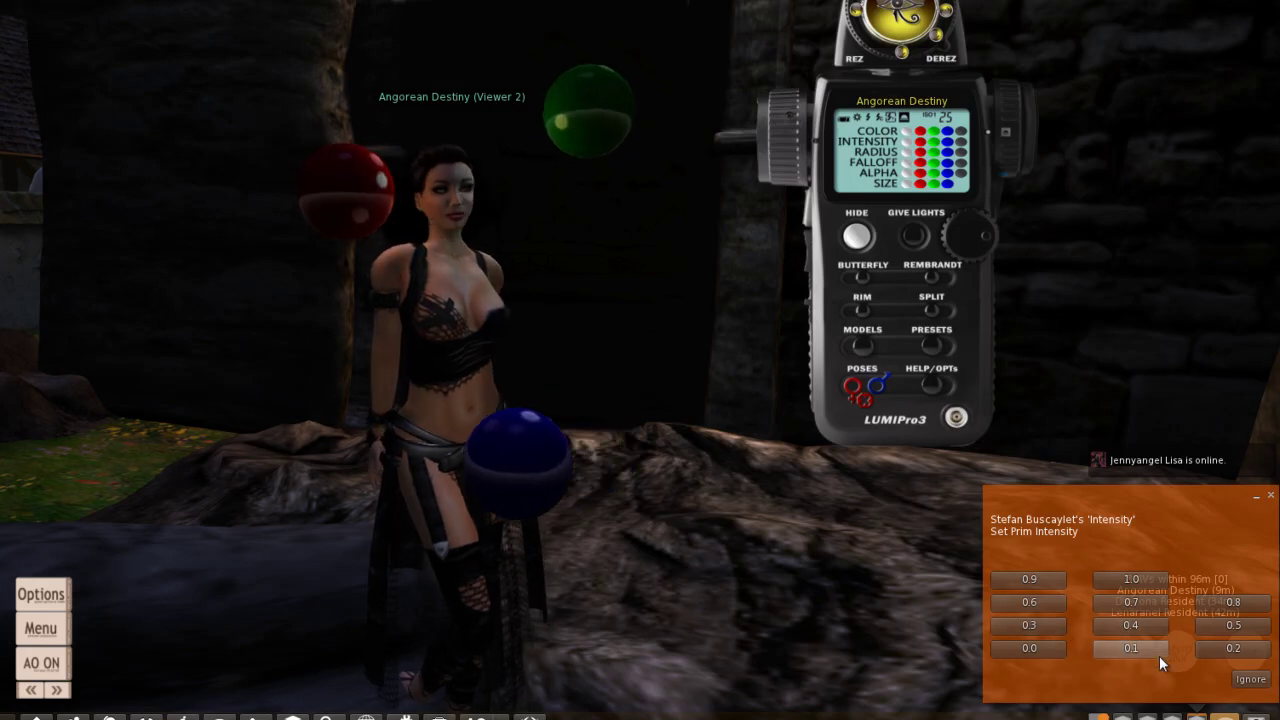
pyautogui.click(1254, 678)
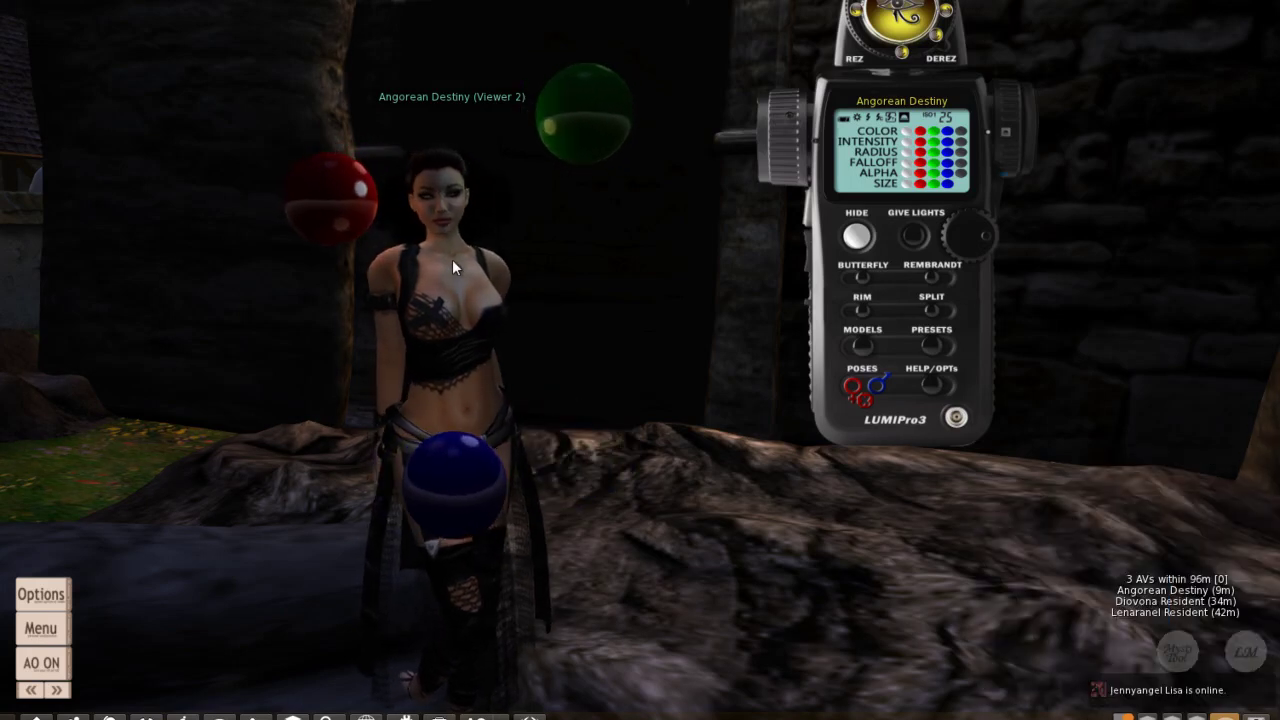
# Hide the light control HUD and examine the lighting on the model without the coloured spheres.
pyautogui.moveTo(467, 312); pyautogui.dragTo(463, 314)
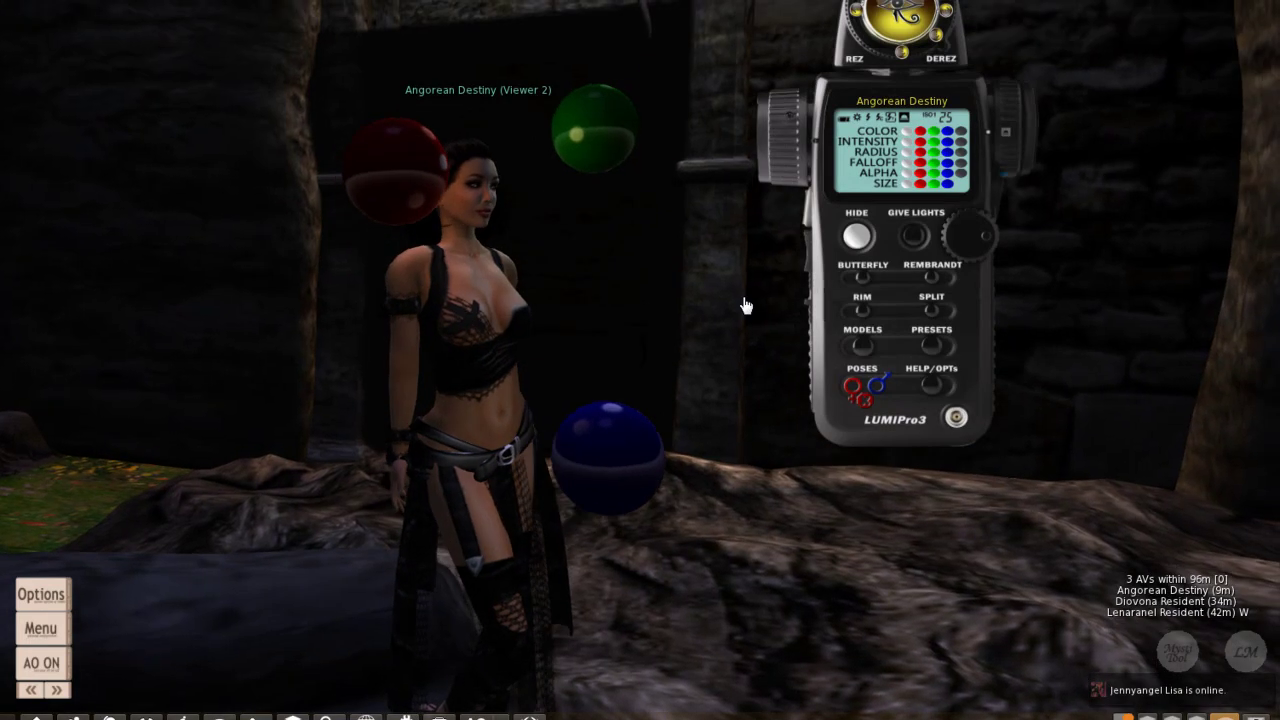
pyautogui.click(858, 236)
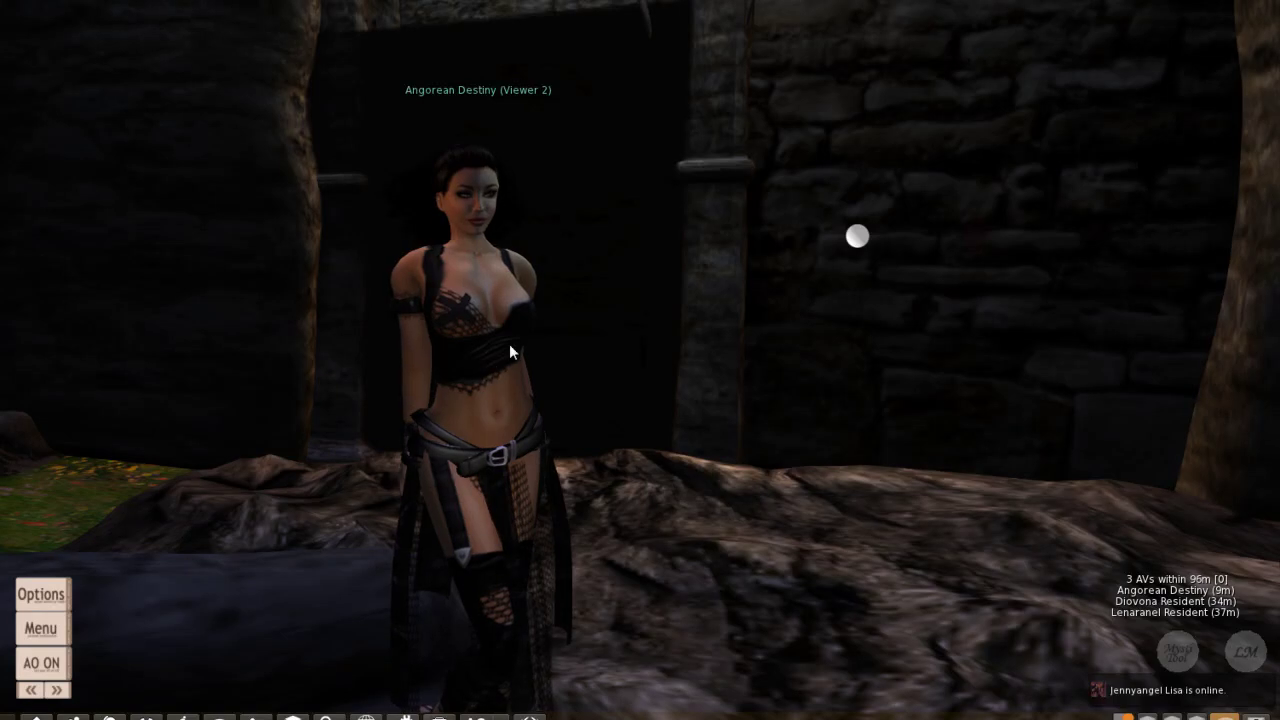
pyautogui.moveTo(483, 348); pyautogui.dragTo(463, 312)
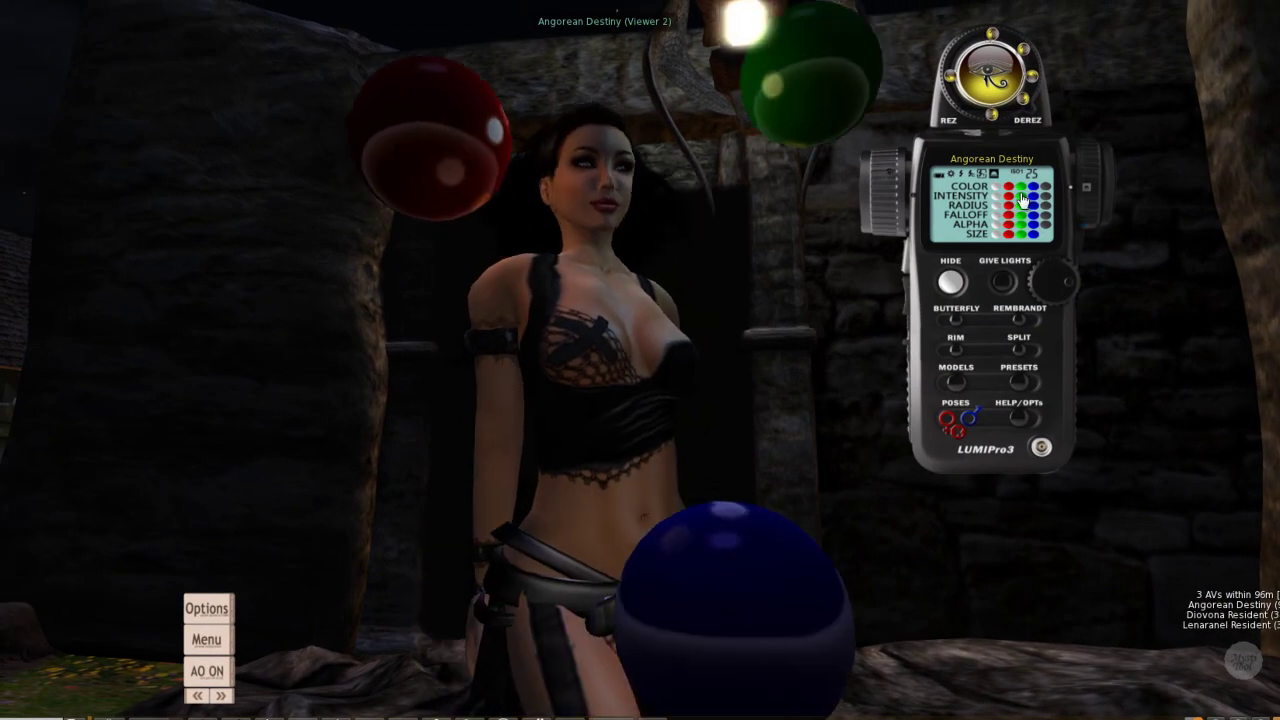
# Set the green light's intensity to 1.0 and check the model's face up close.
pyautogui.click(1027, 198)
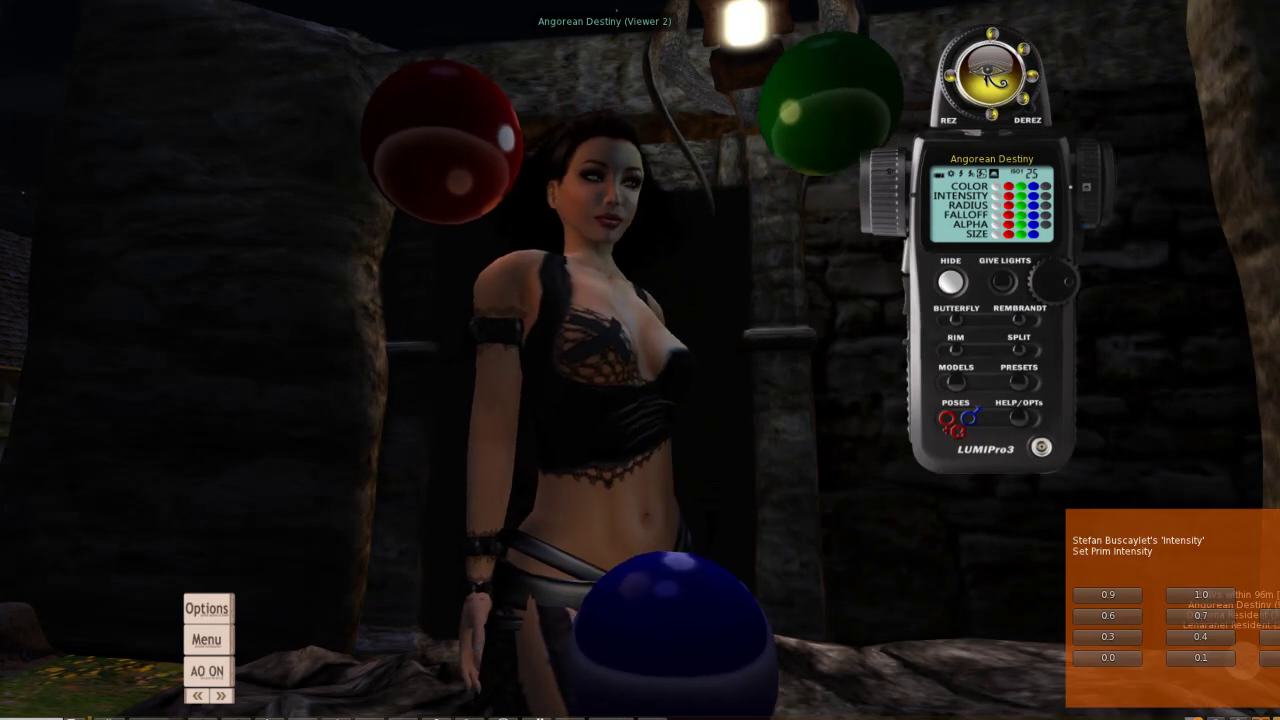
pyautogui.click(1200, 595)
pyautogui.keyDown('alt'); pyautogui.moveTo(619, 236); pyautogui.dragTo(590, 351); pyautogui.keyUp('alt')
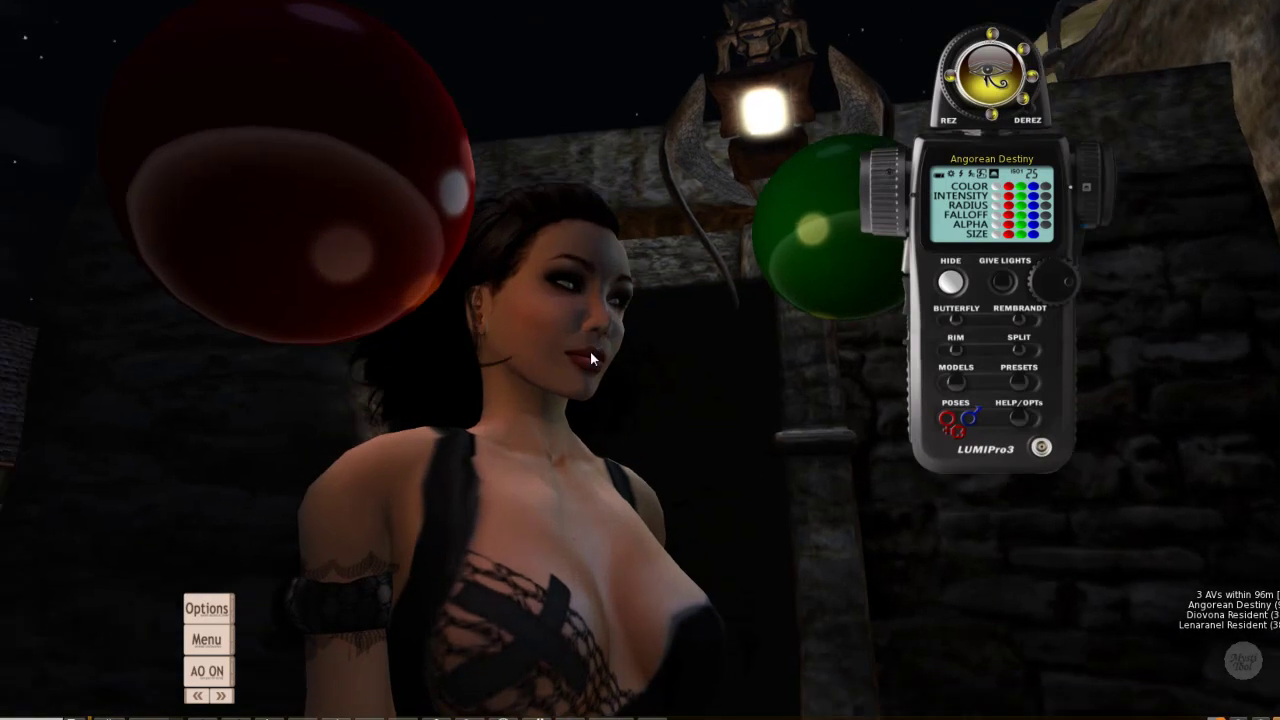
# Set the green light's falloff to 0.0 and the red light's radius to 1.25.
pyautogui.click(1013, 203)
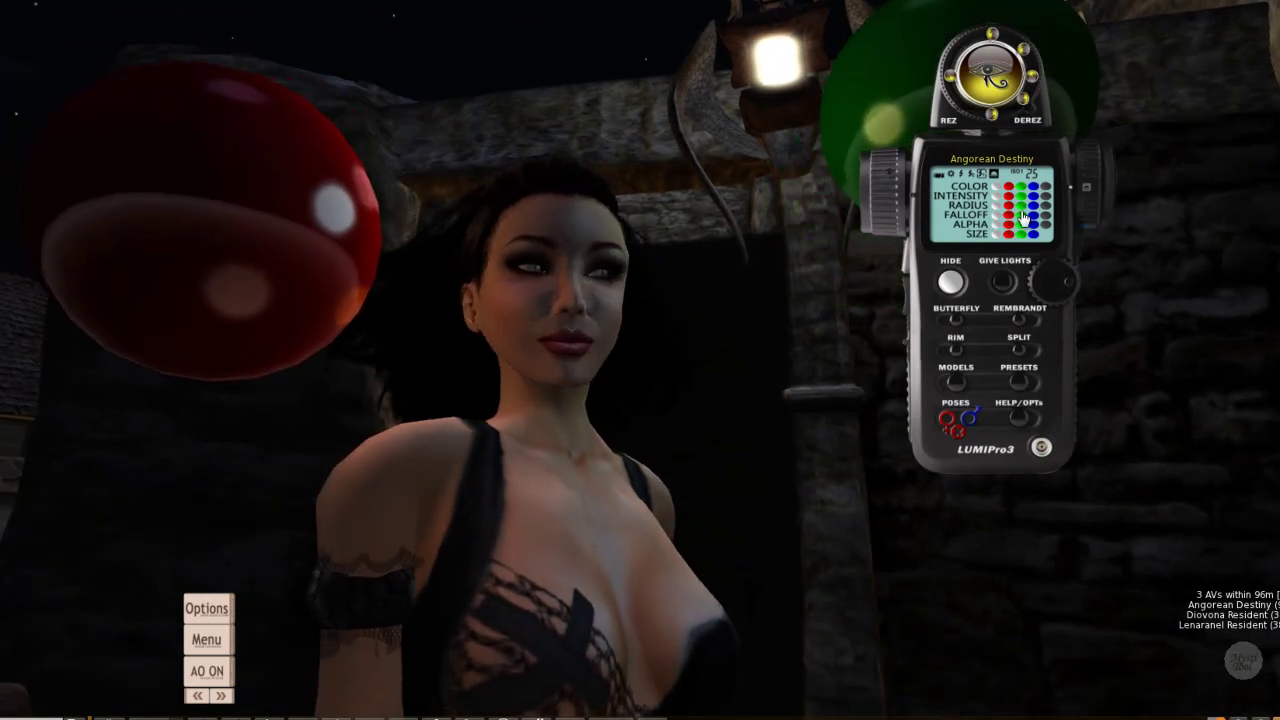
pyautogui.click(1200, 636)
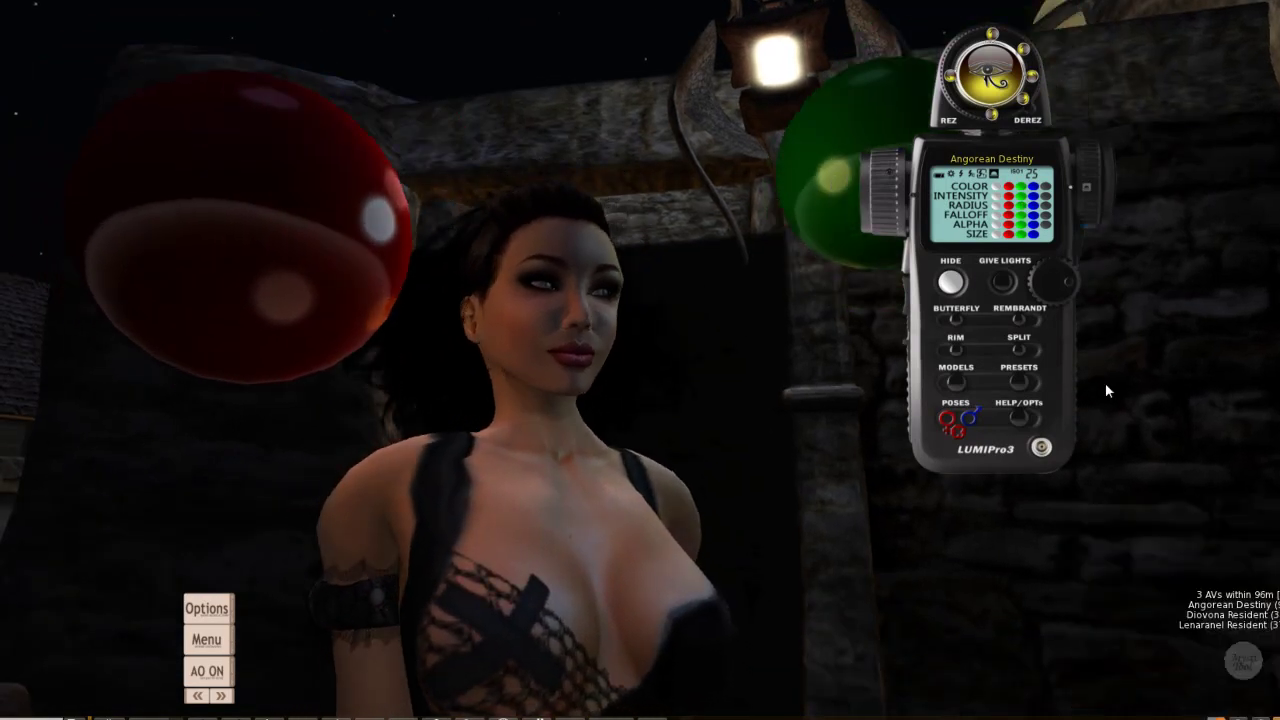
pyautogui.click(1021, 215)
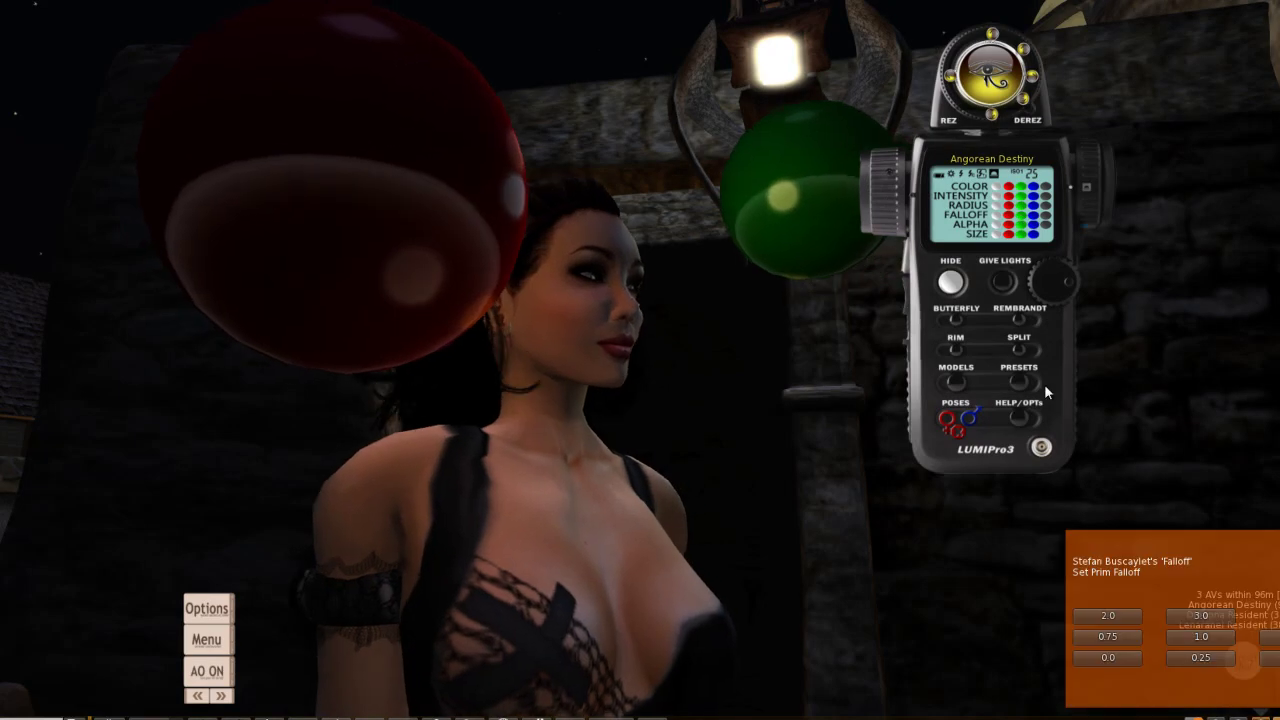
pyautogui.click(1110, 659)
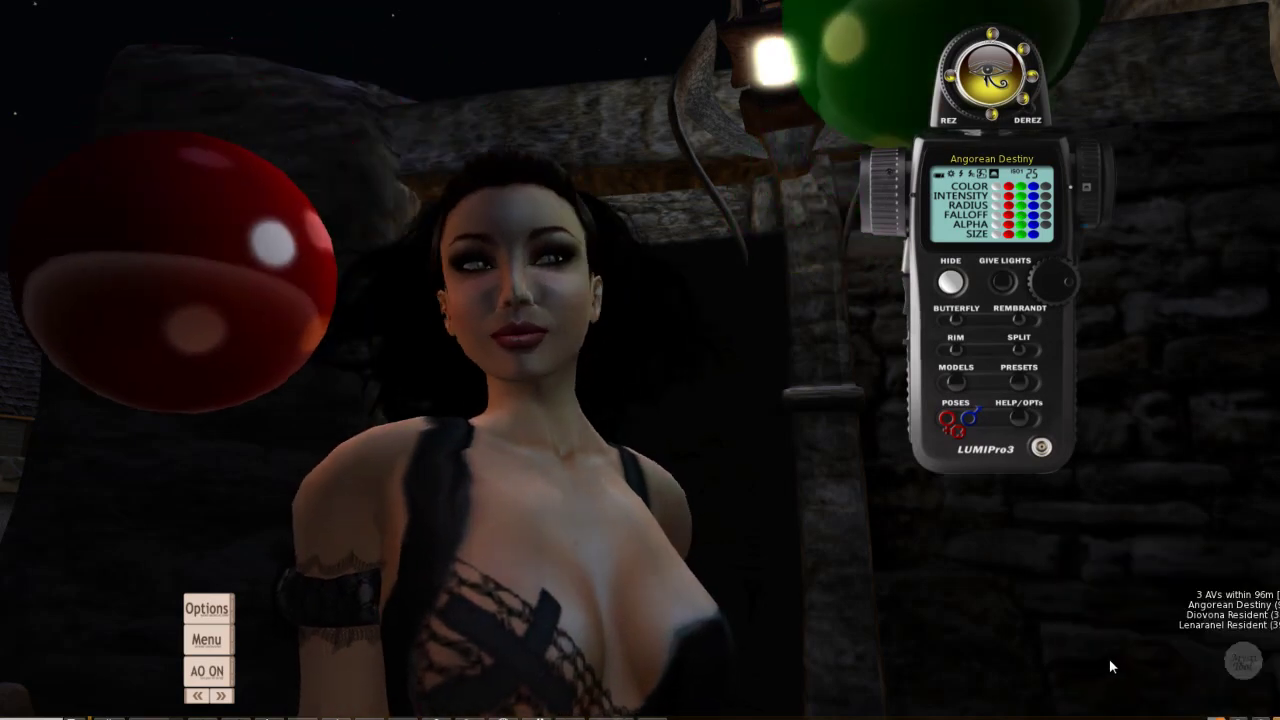
pyautogui.click(1010, 206)
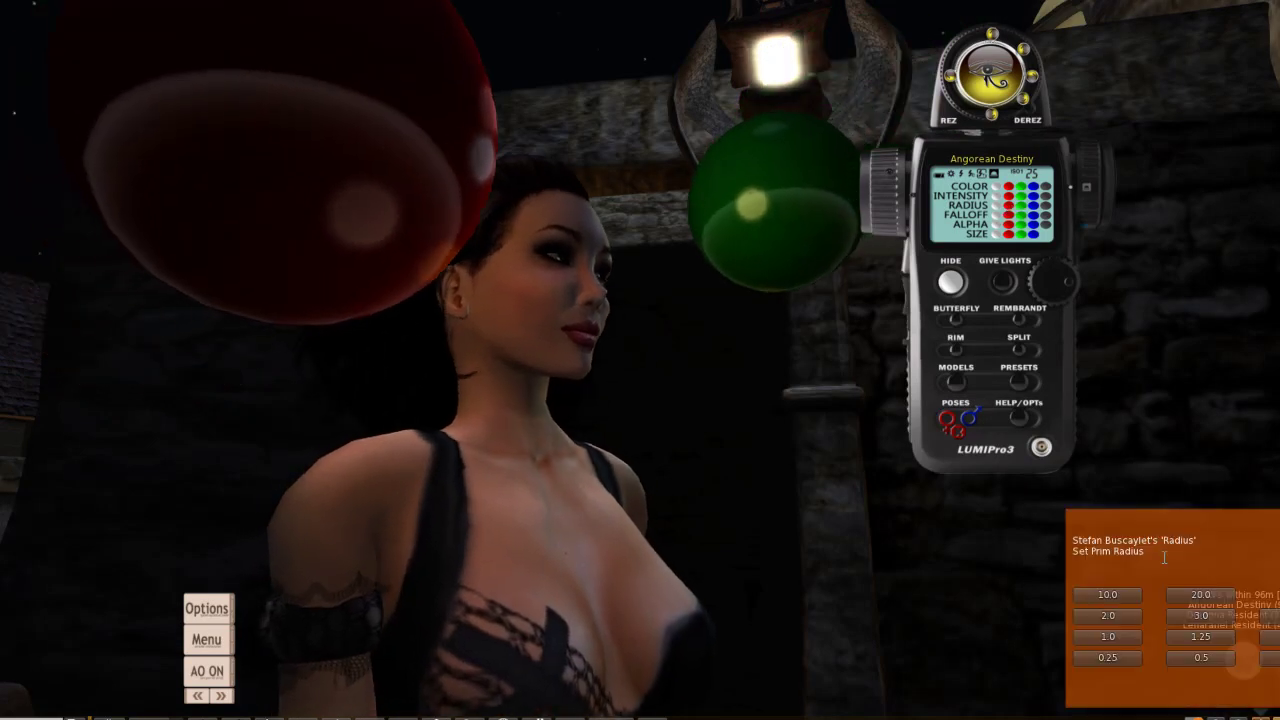
pyautogui.click(1200, 637)
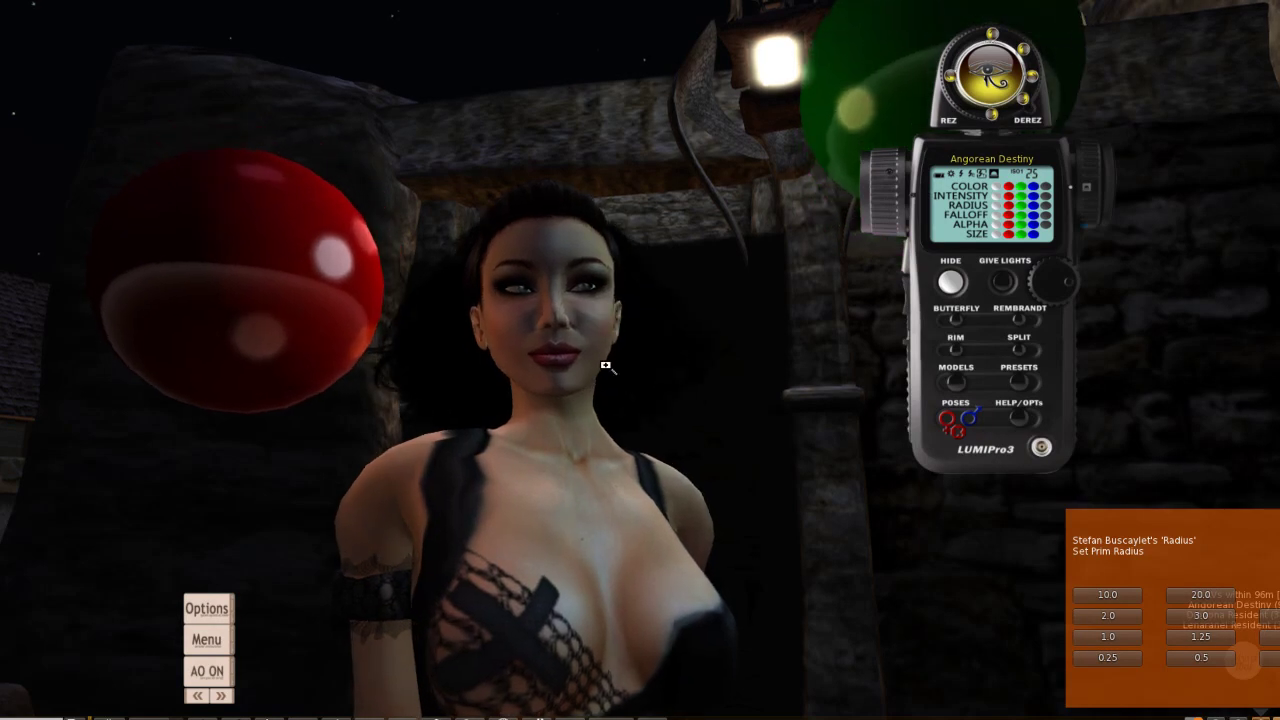
# Examine the lighting on the model from behind and from the front, briefly hiding the control HUD.
pyautogui.moveTo(606, 368); pyautogui.dragTo(595, 358)
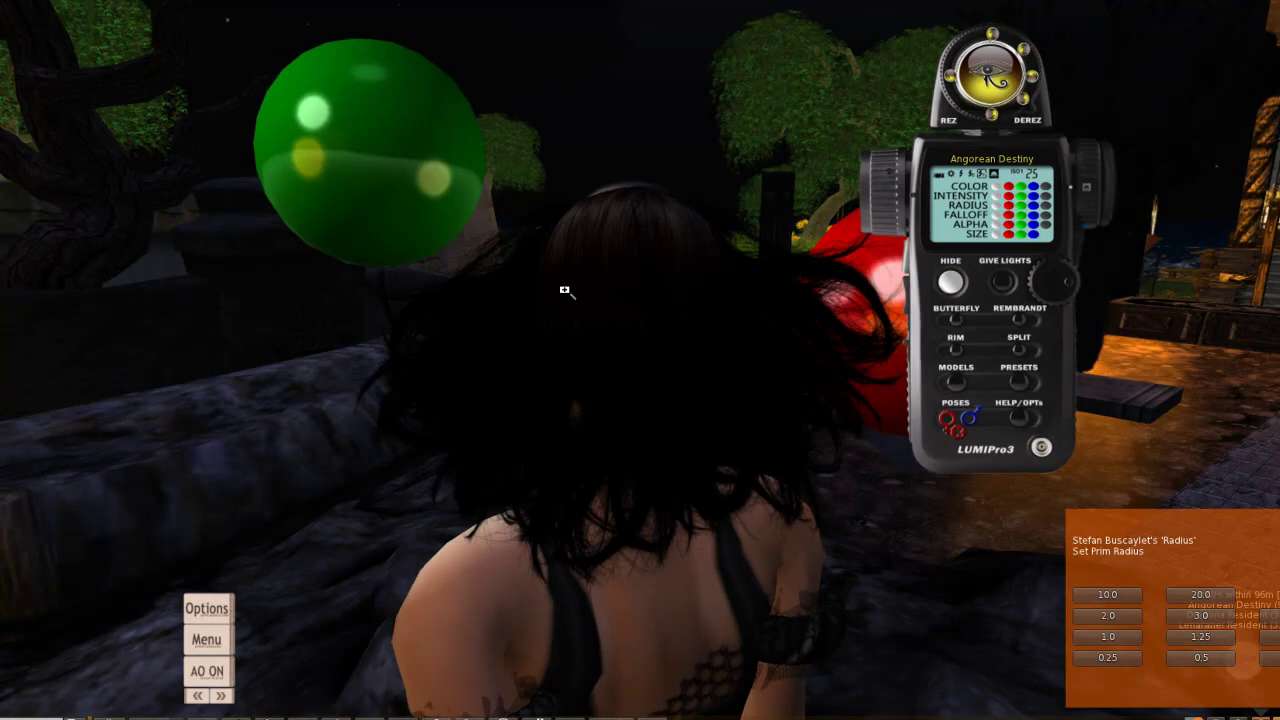
pyautogui.moveTo(563, 289); pyautogui.dragTo(592, 348)
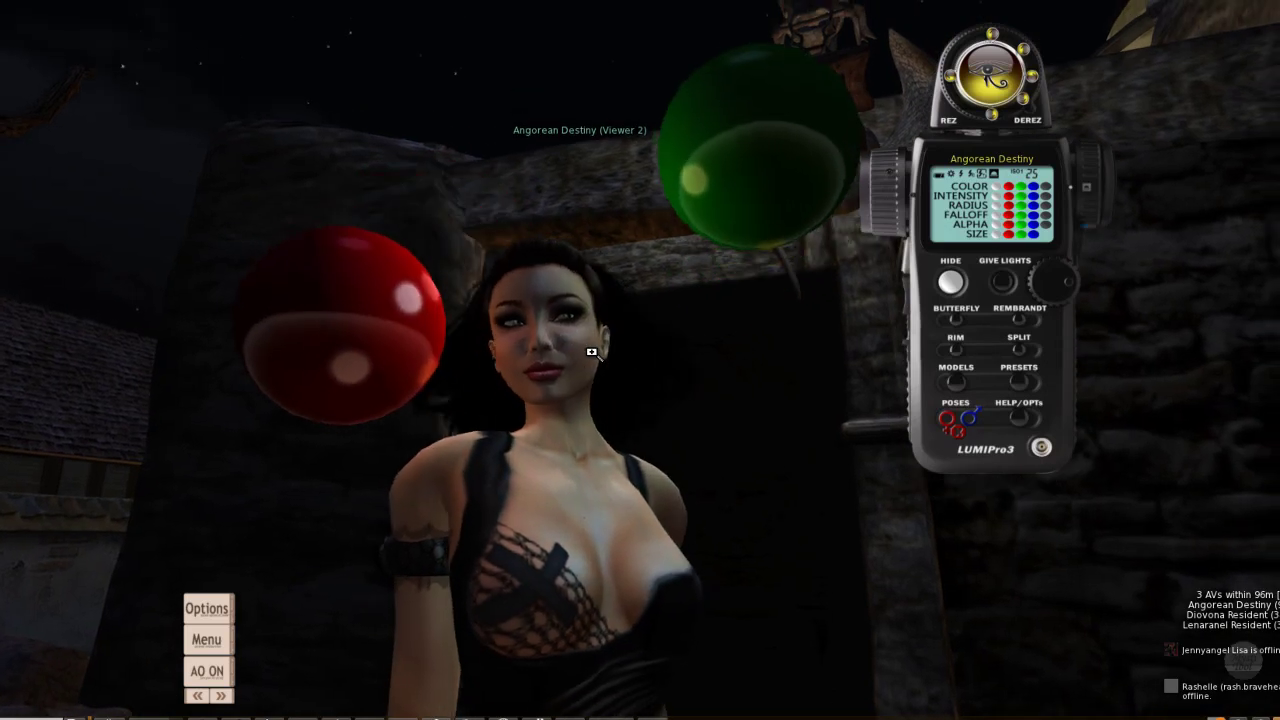
pyautogui.click(950, 282)
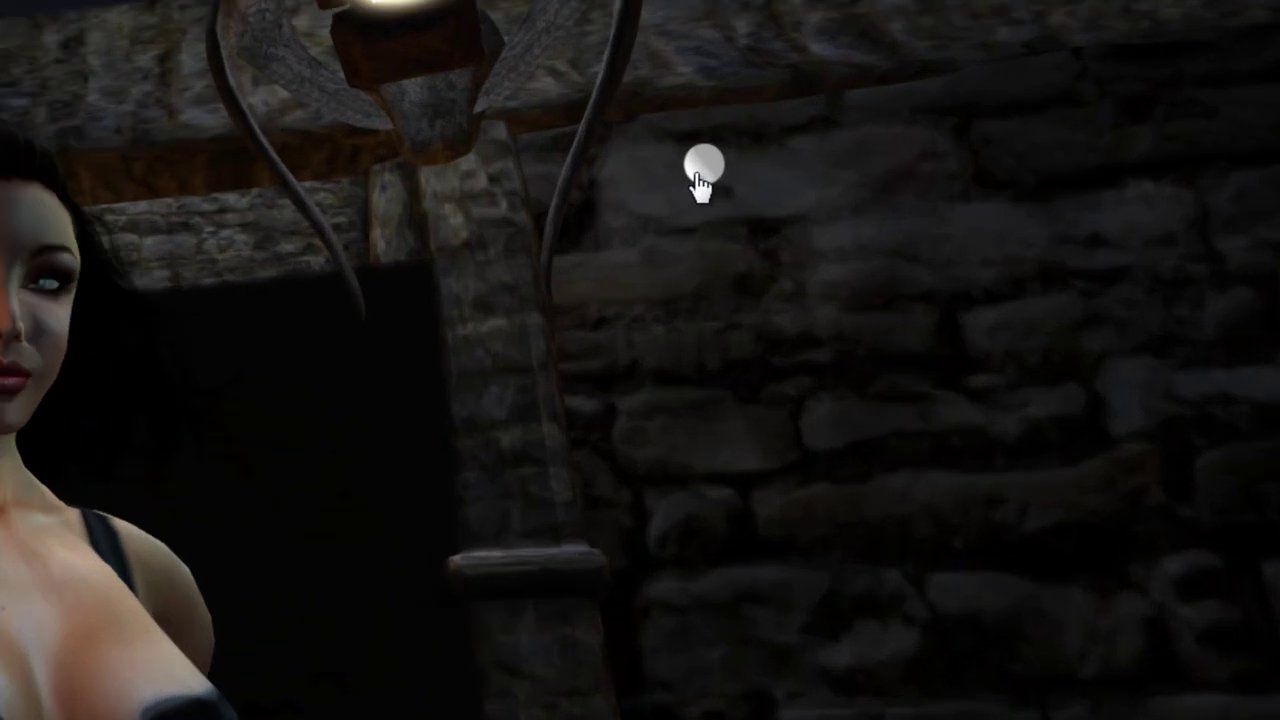
pyautogui.click(954, 286)
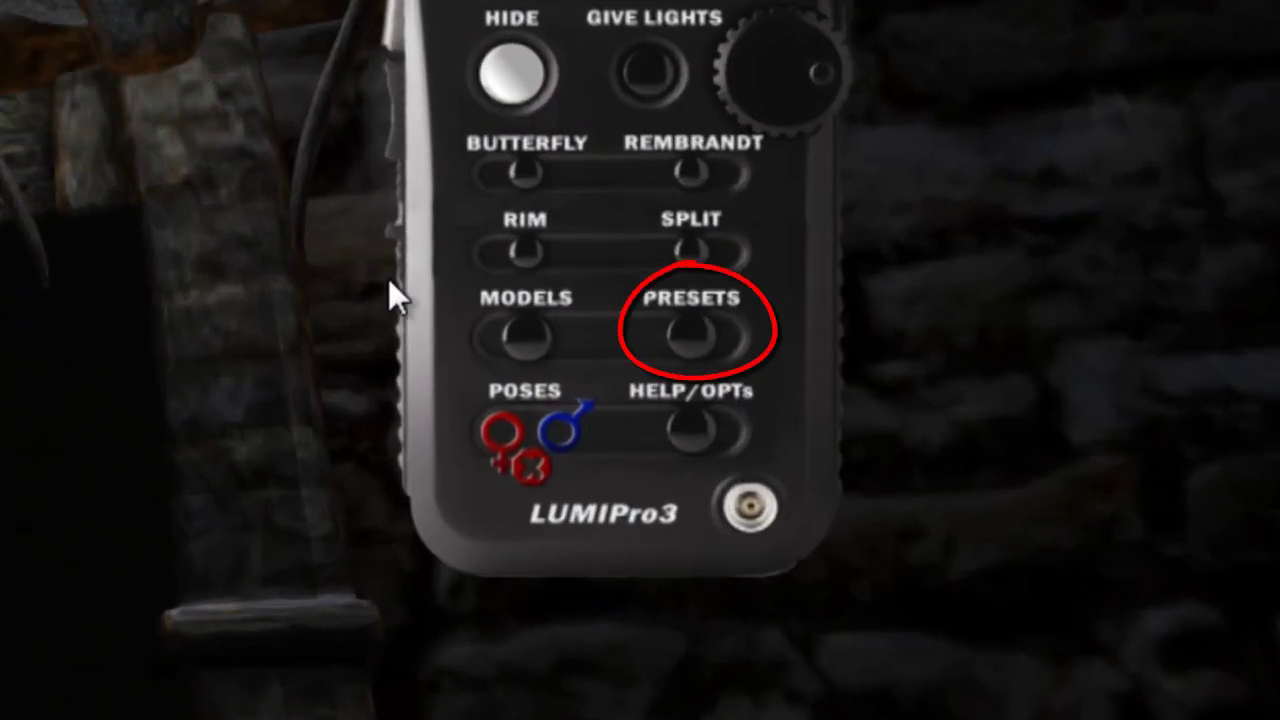
# Save the current lighting configuration to preset slot 9 and name it "this is a demo" through chat channel 42.
pyautogui.click(698, 338)
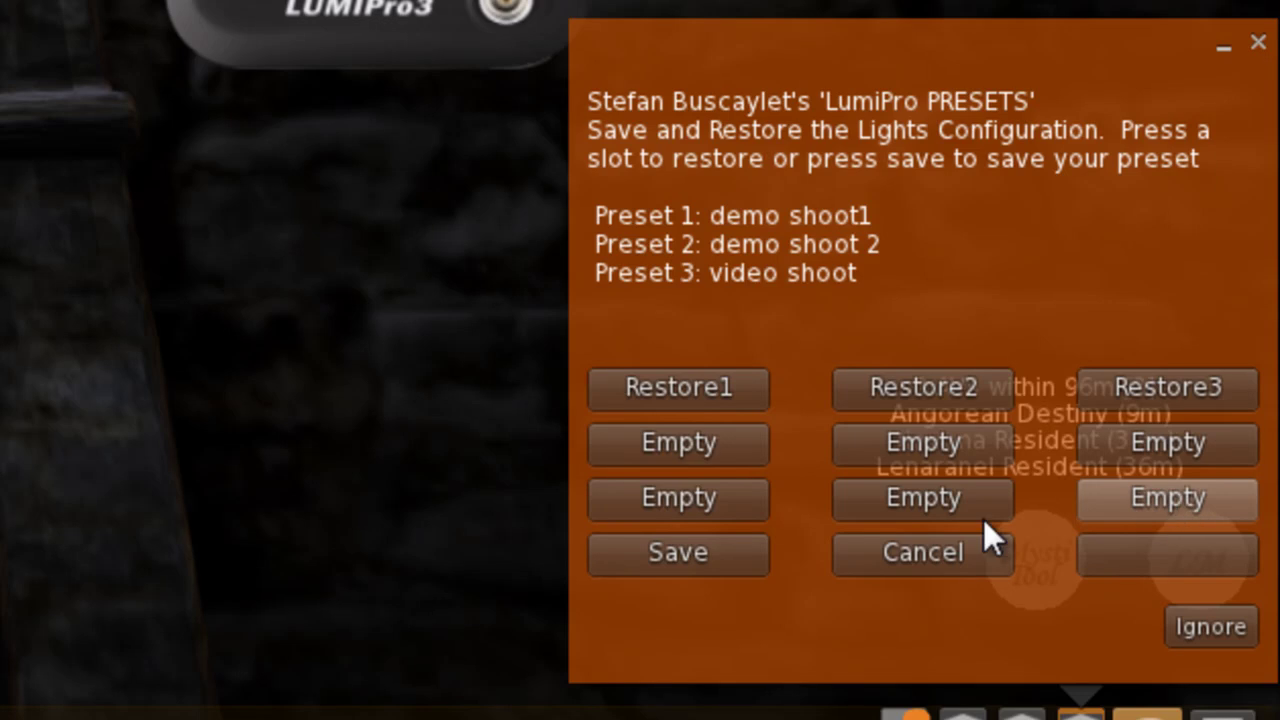
pyautogui.click(684, 560)
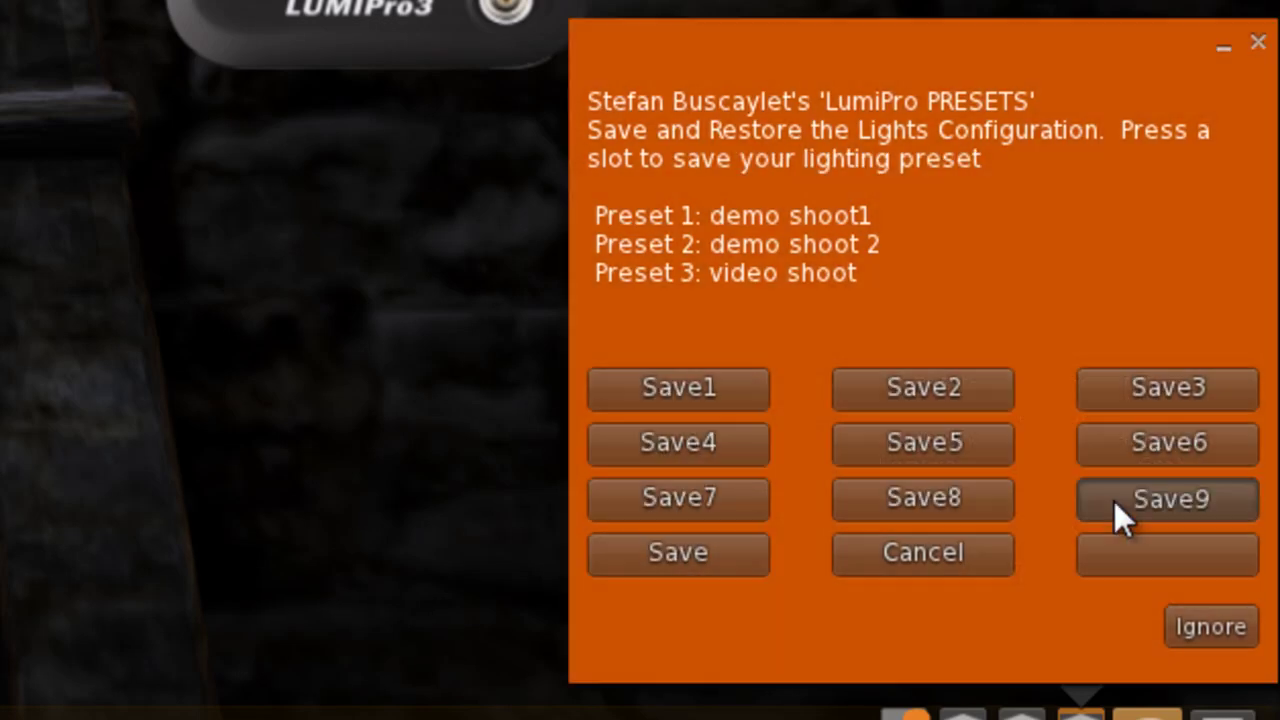
pyautogui.click(1114, 500)
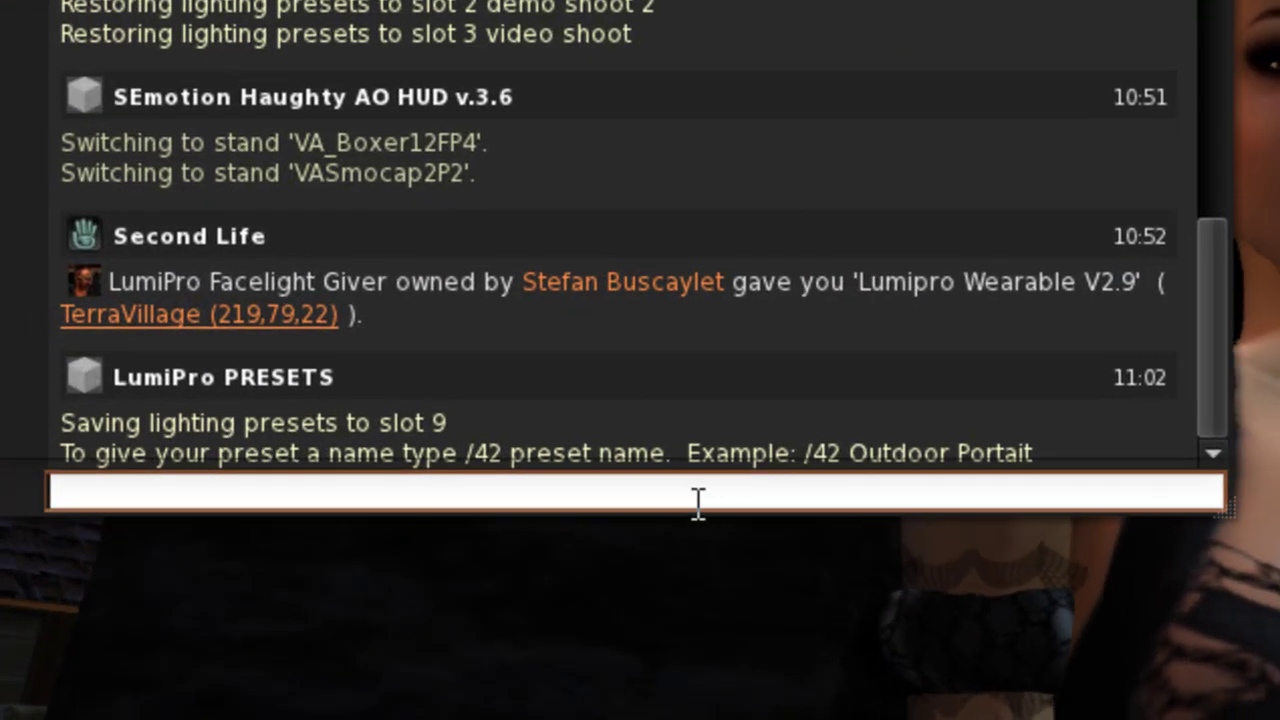
pyautogui.write('/42 ')
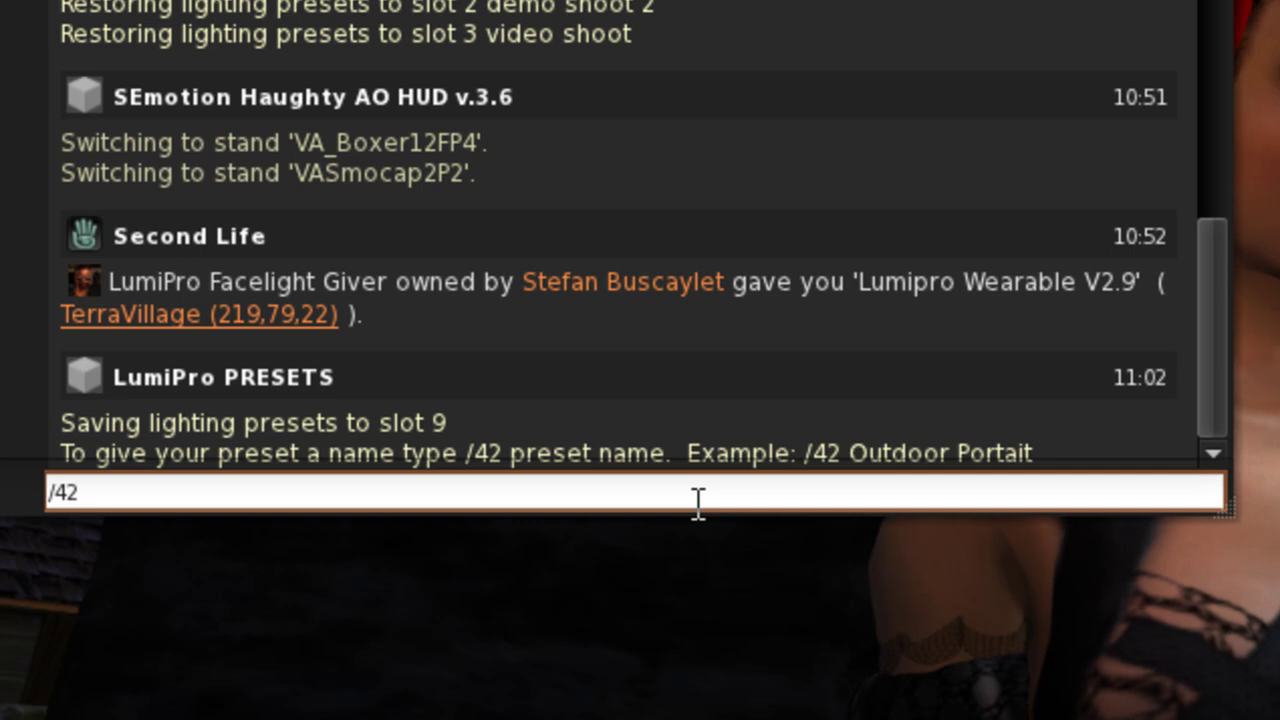
pyautogui.write('this is a demo')
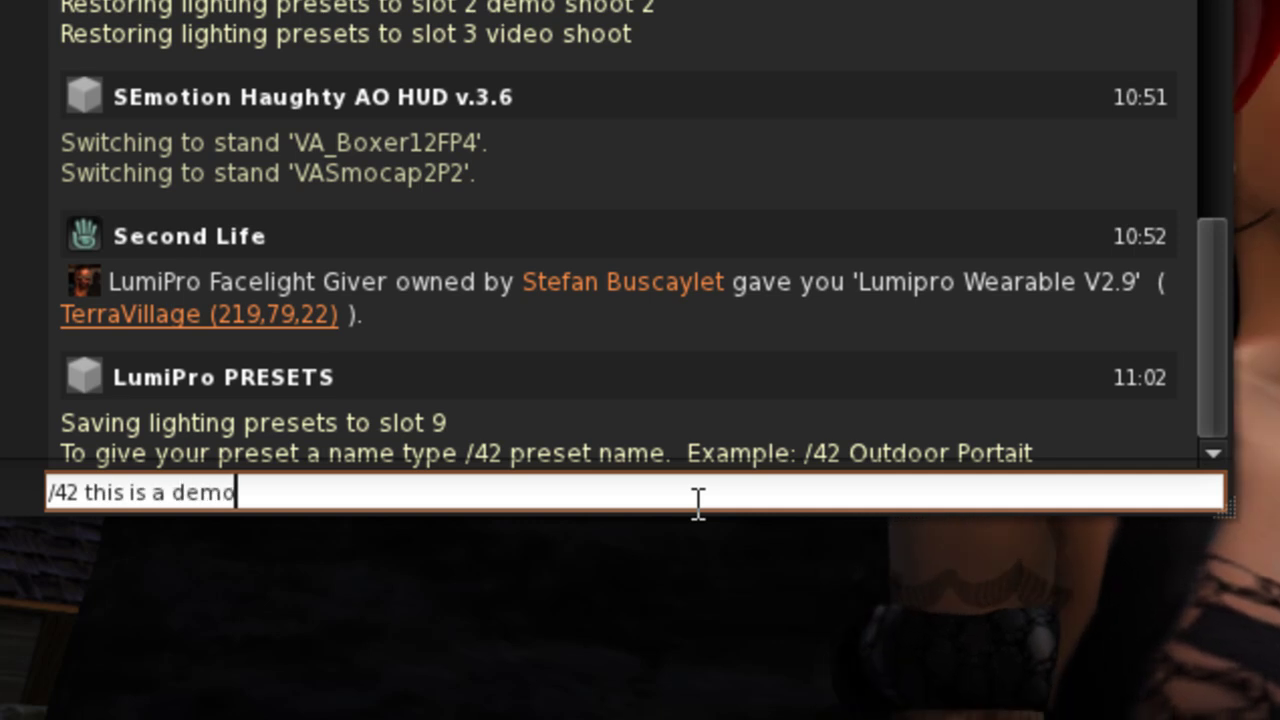
pyautogui.press('Return')
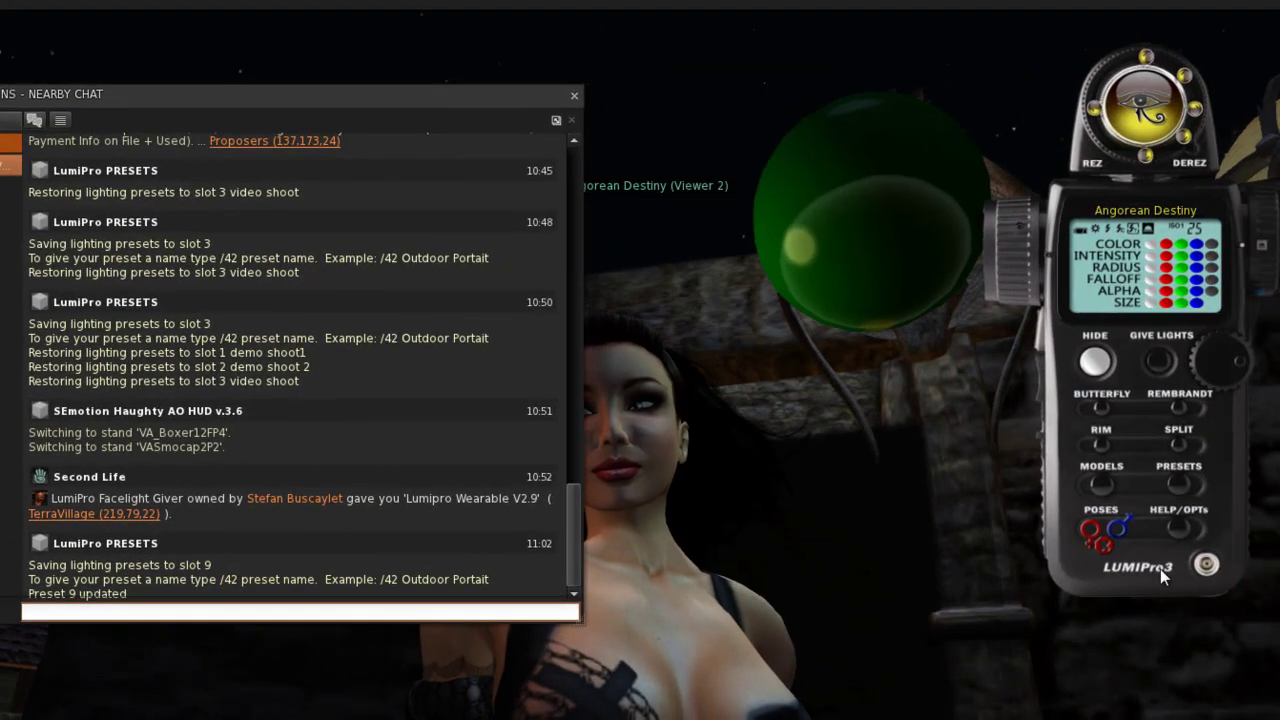
# Close the chat window, restore preset 3 "video shoot", and switch the lights to the Rim setup.
pyautogui.click(1178, 482)
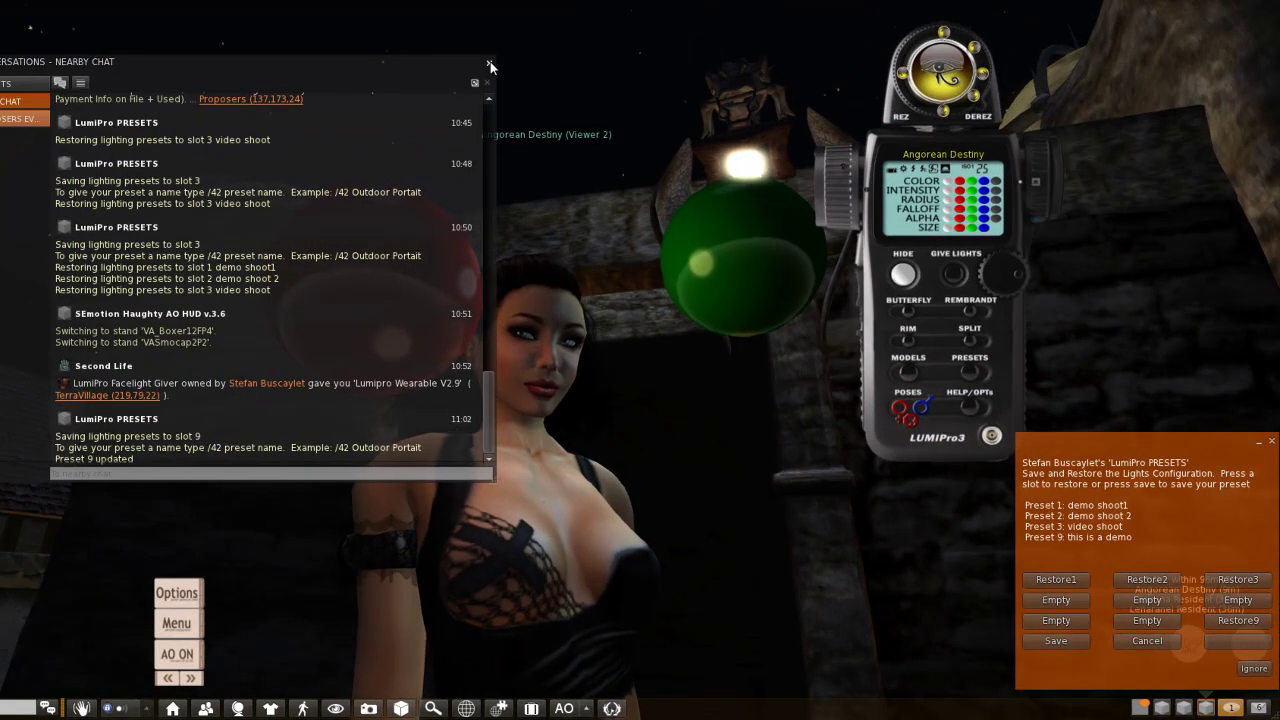
pyautogui.click(490, 62)
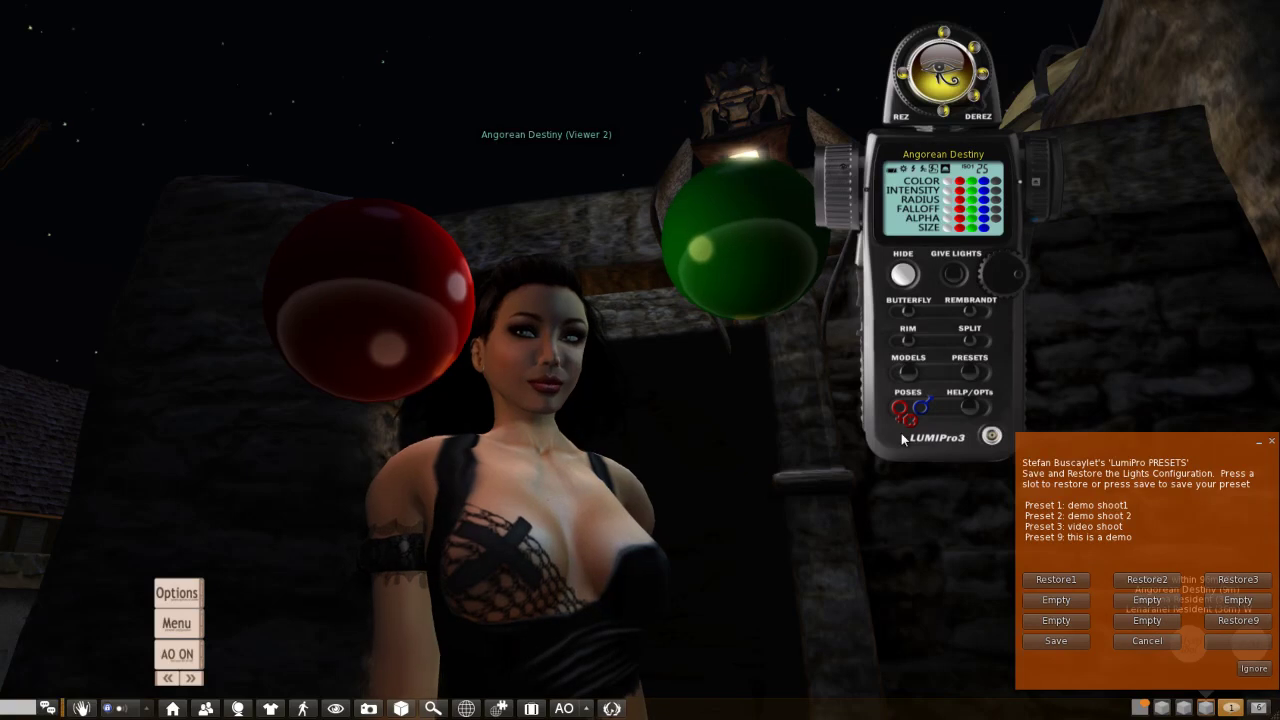
pyautogui.click(1244, 582)
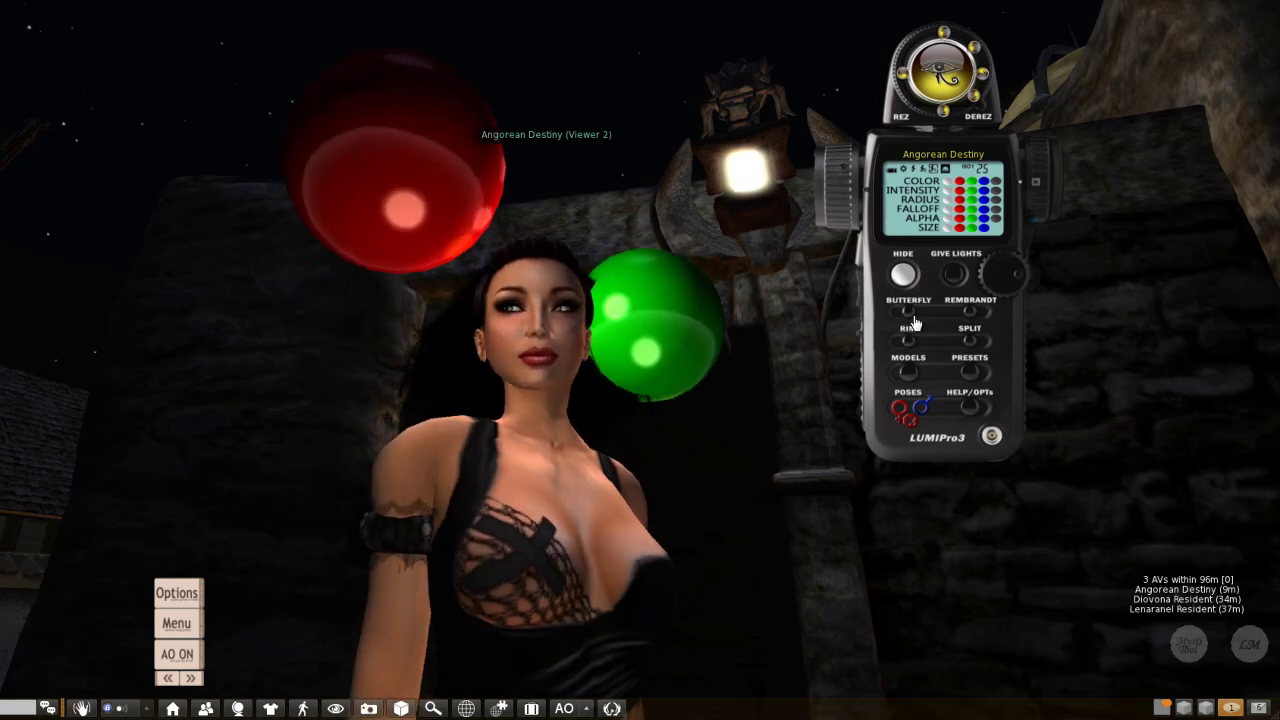
pyautogui.click(910, 336)
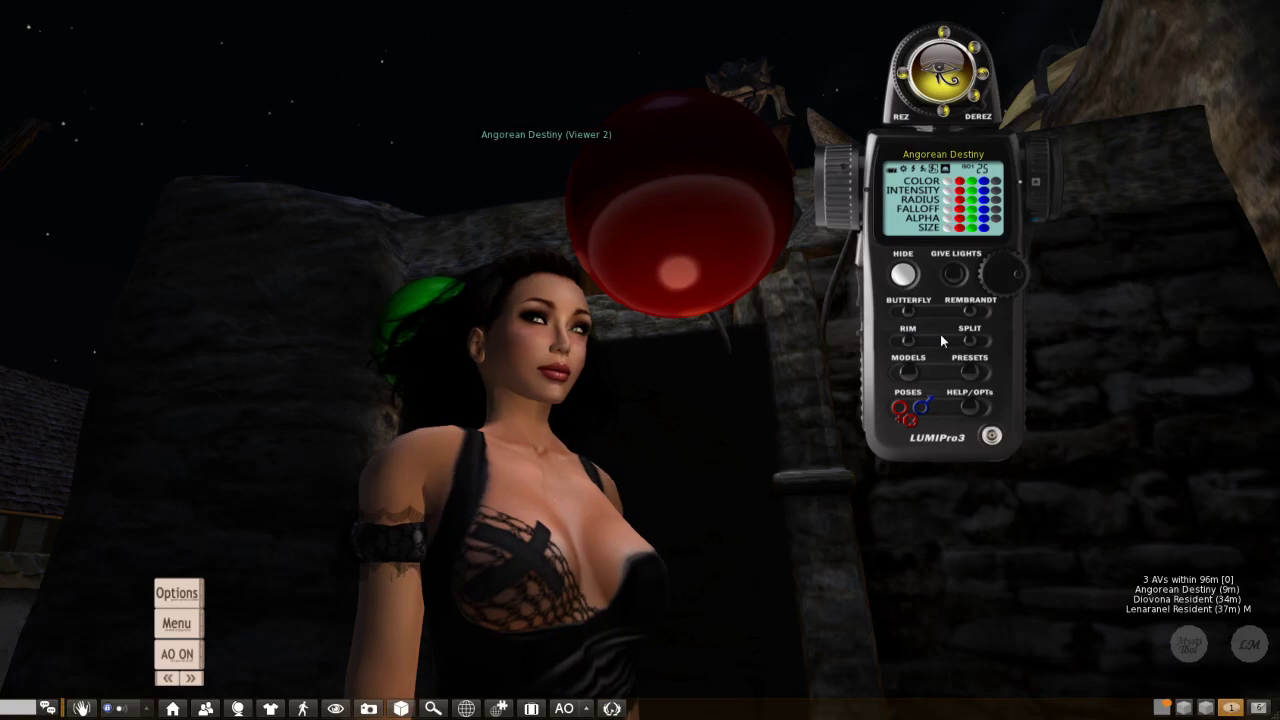
# Restore the lighting preset "this is a demo" from slot 9.
pyautogui.click(972, 373)
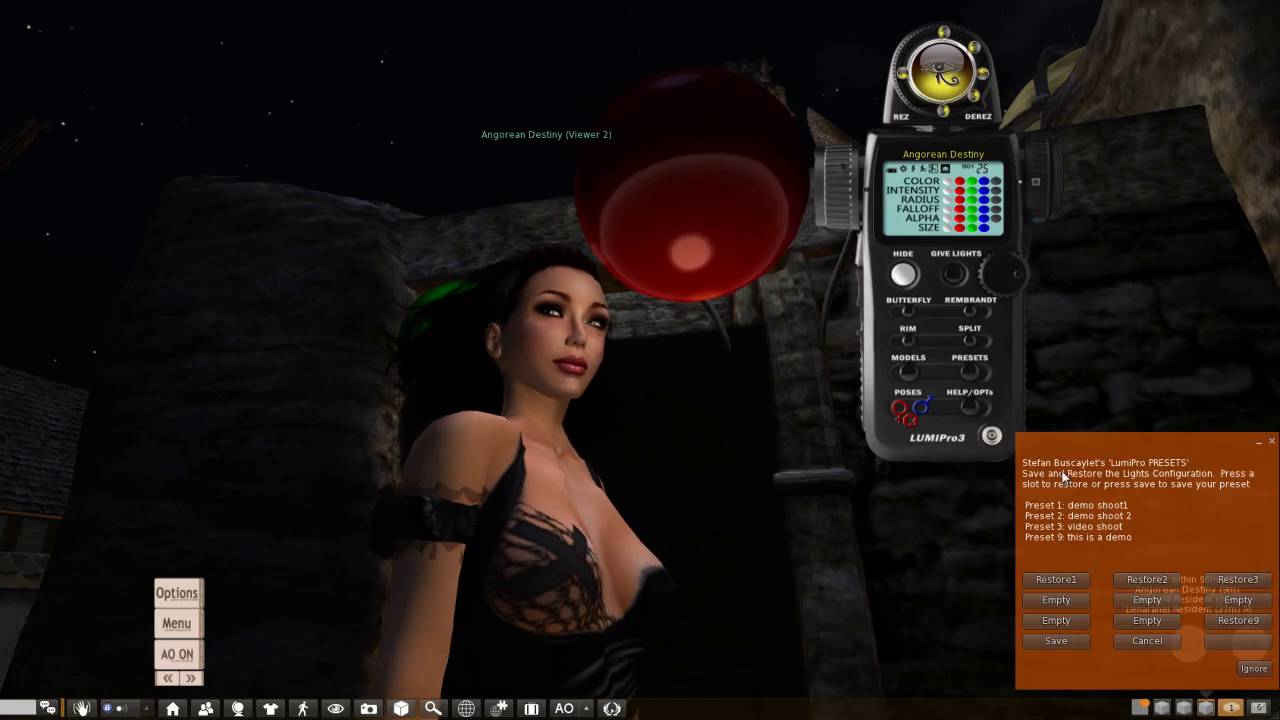
pyautogui.click(1237, 621)
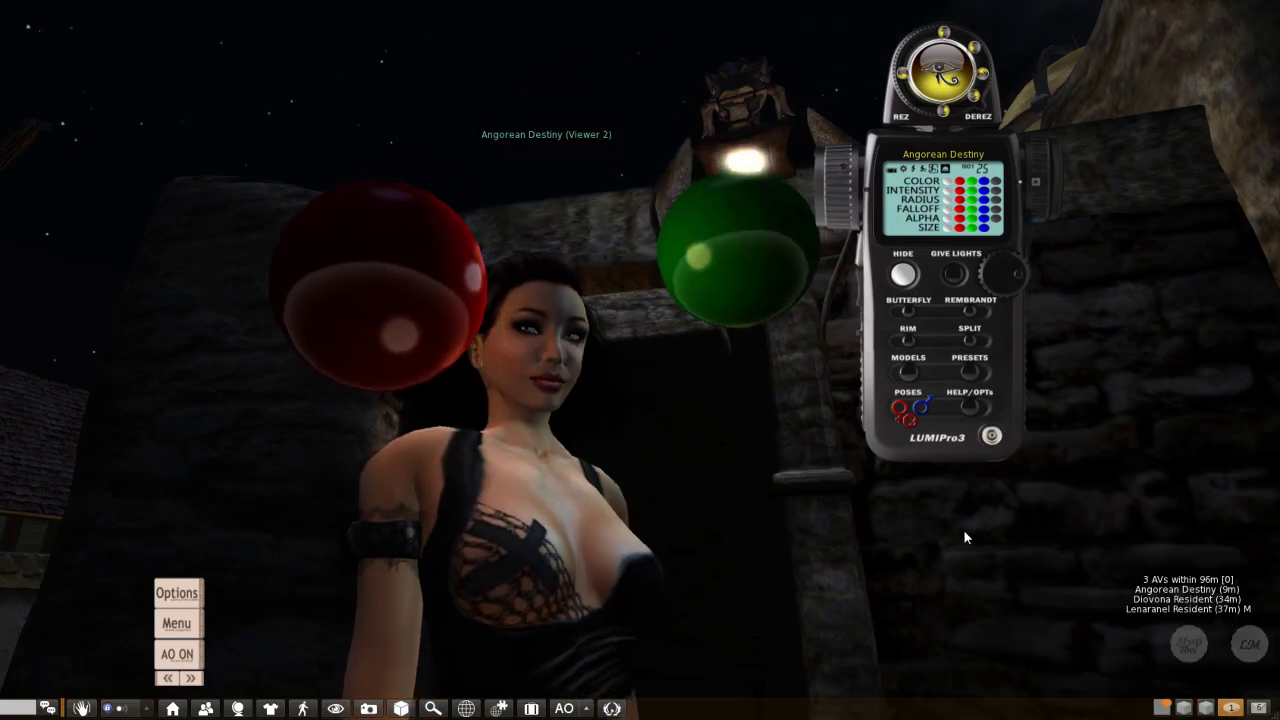